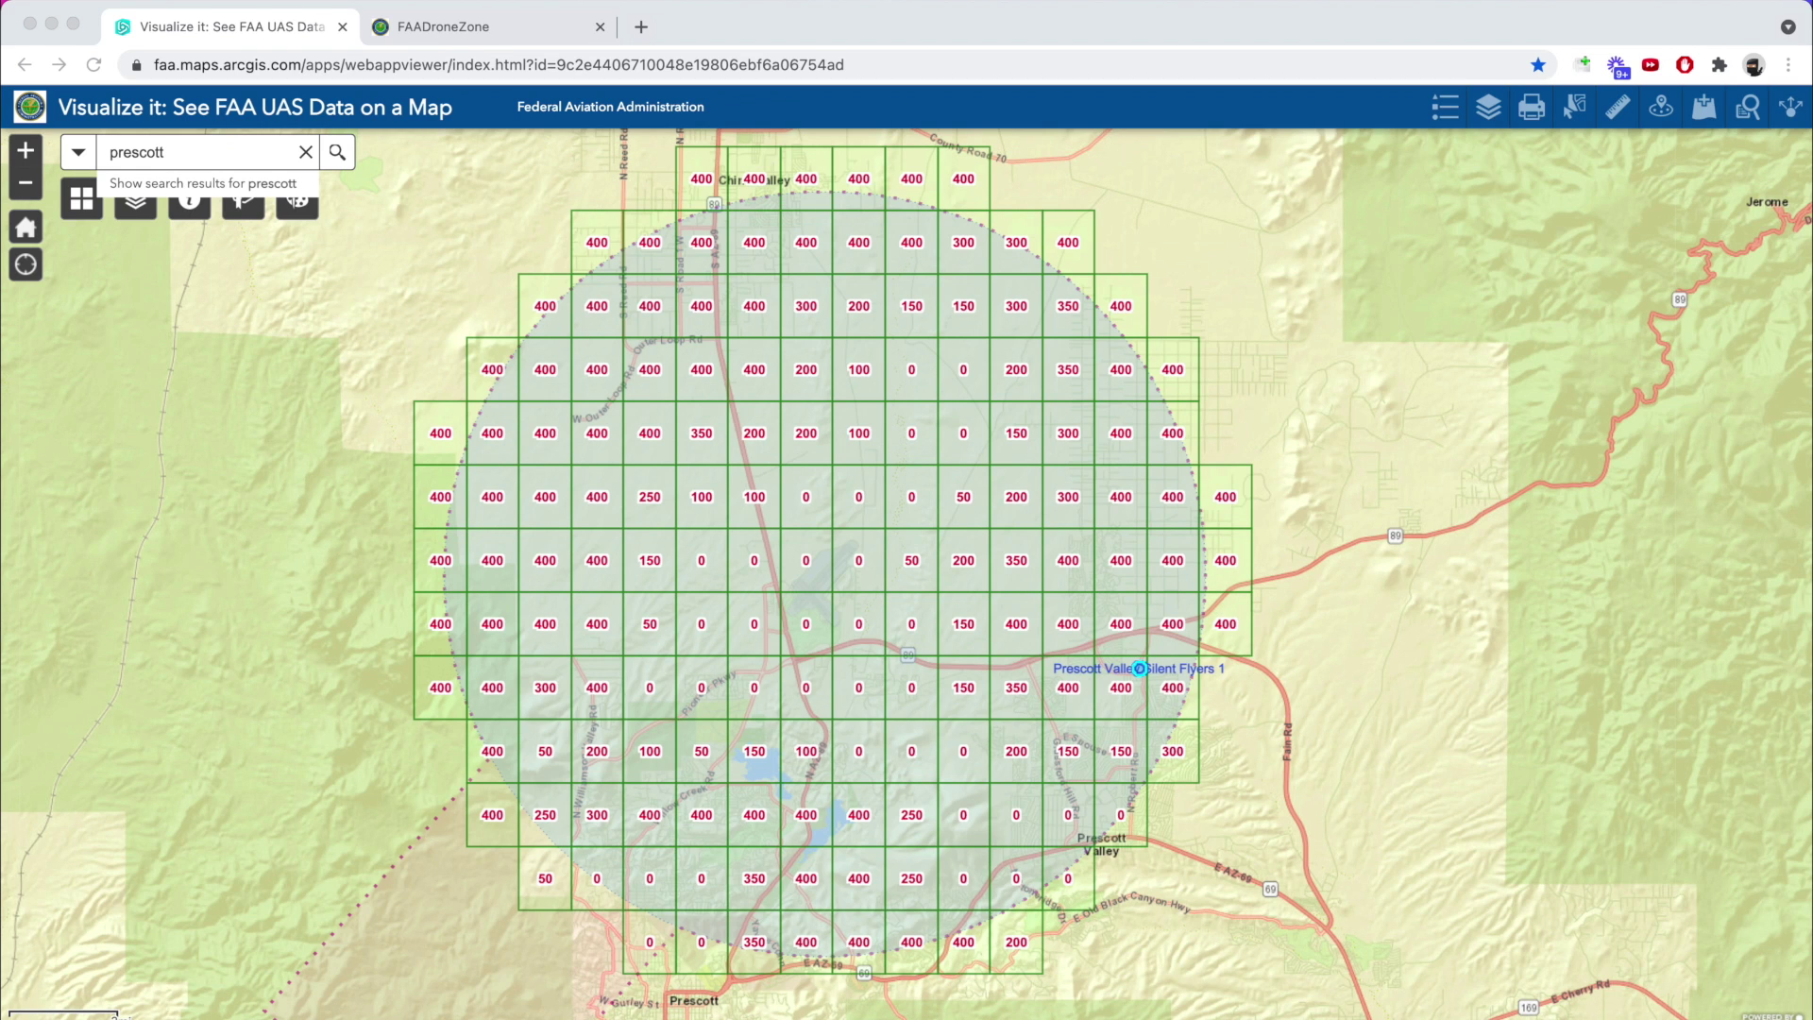
Zoom out and pan the UAS Data Map toward Granite Dells so grid altitudes reappear
{"action": "scroll", "coordinate": [846, 771], "scroll_direction": "up", "scroll_amount": 4}
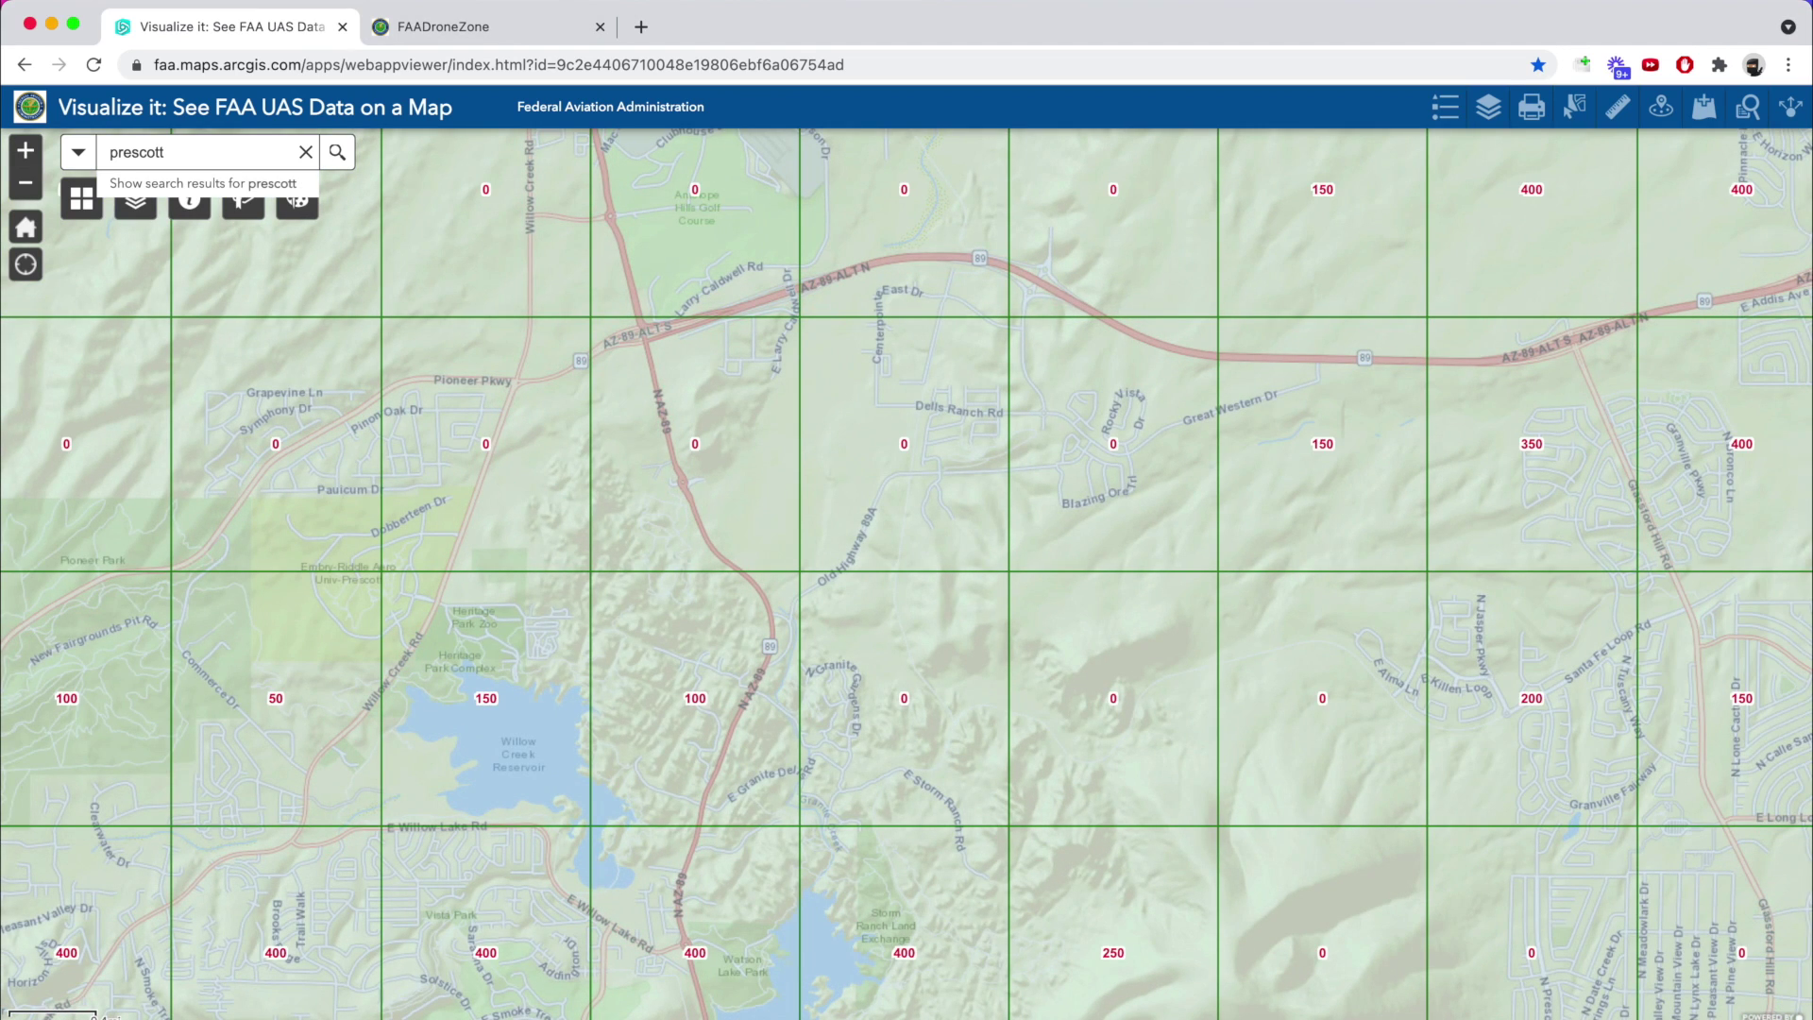
{"action": "key", "text": "Down"}
{"action": "key", "text": "Right"}
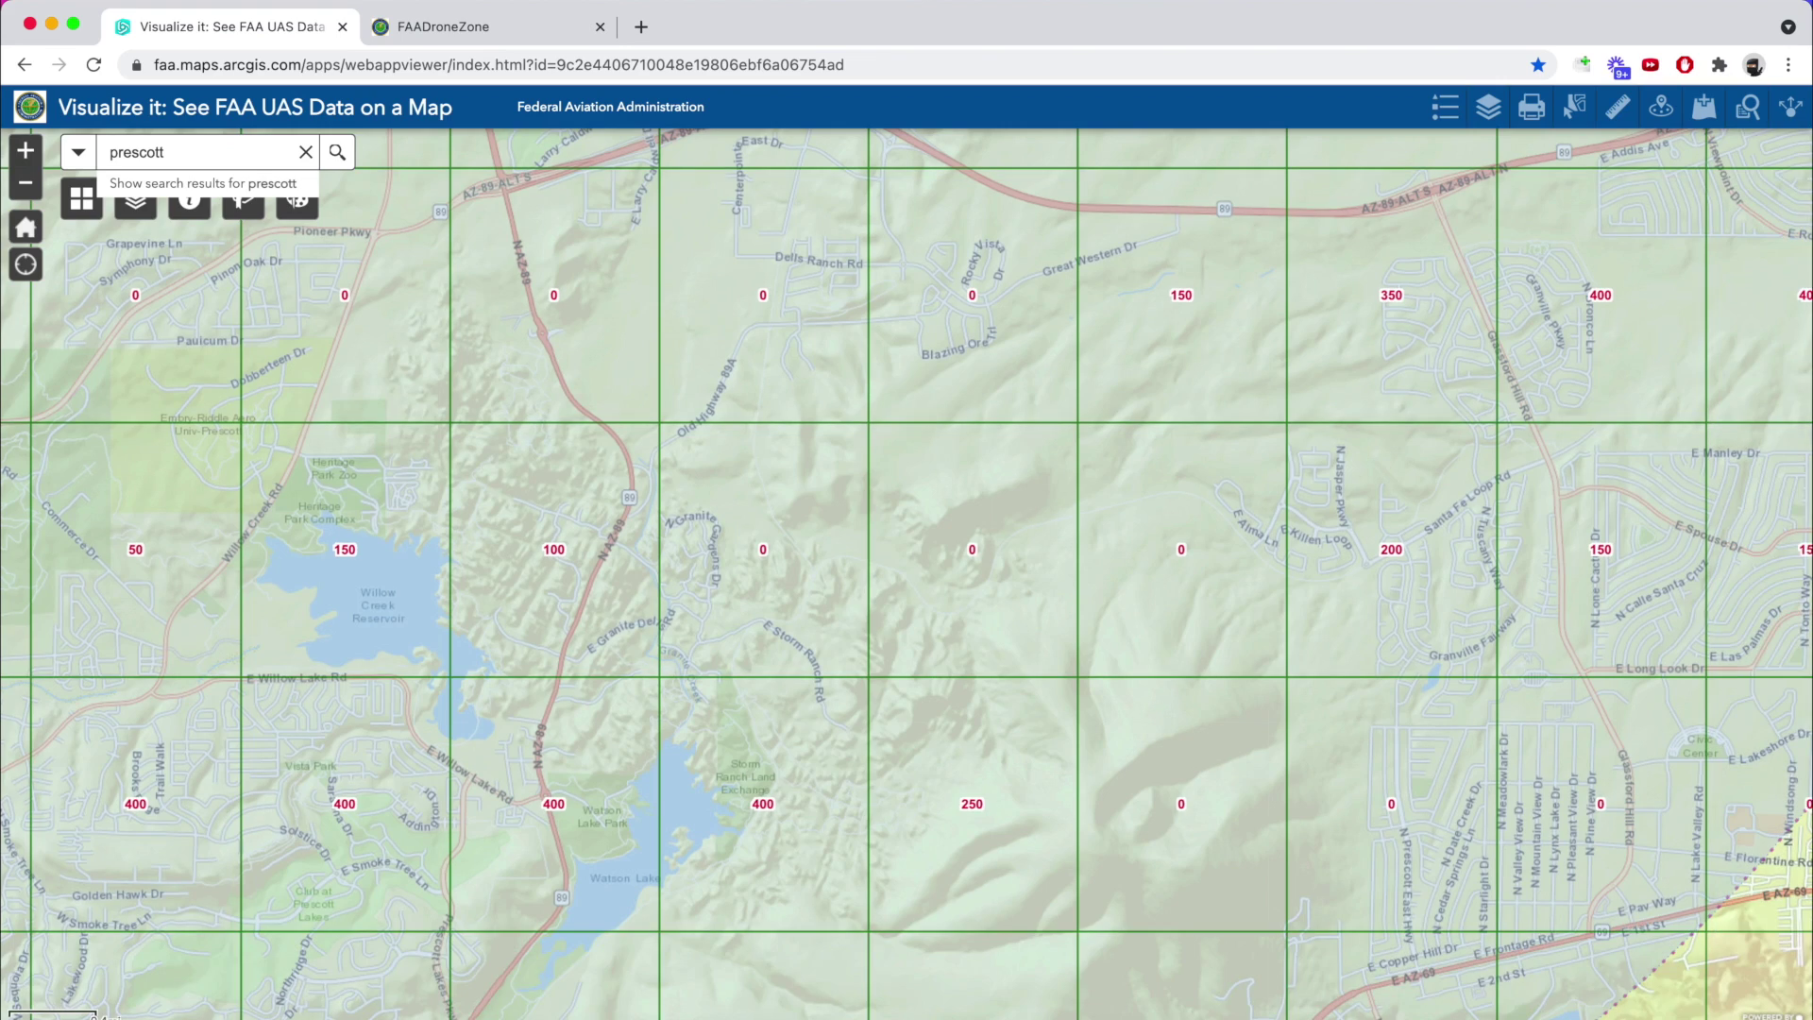
{"action": "scroll", "coordinate": [848, 673], "scroll_direction": "up", "scroll_amount": 2}
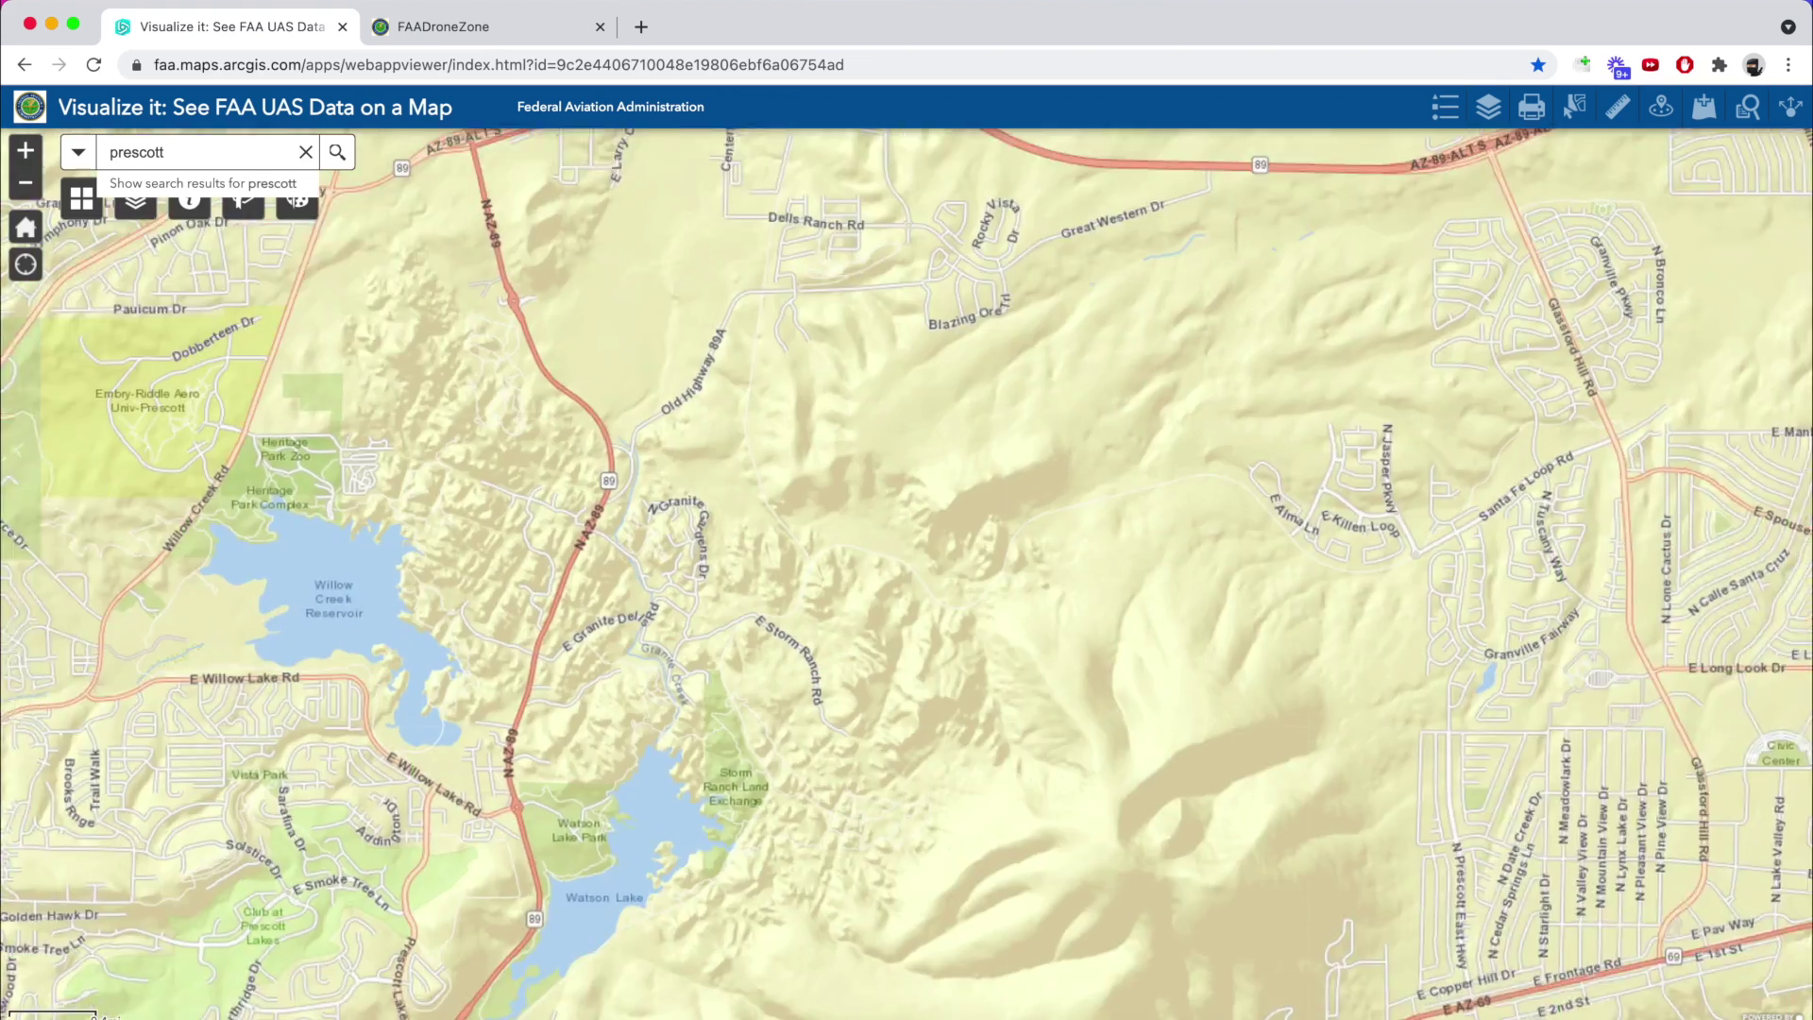
{"action": "key", "text": "minus"}
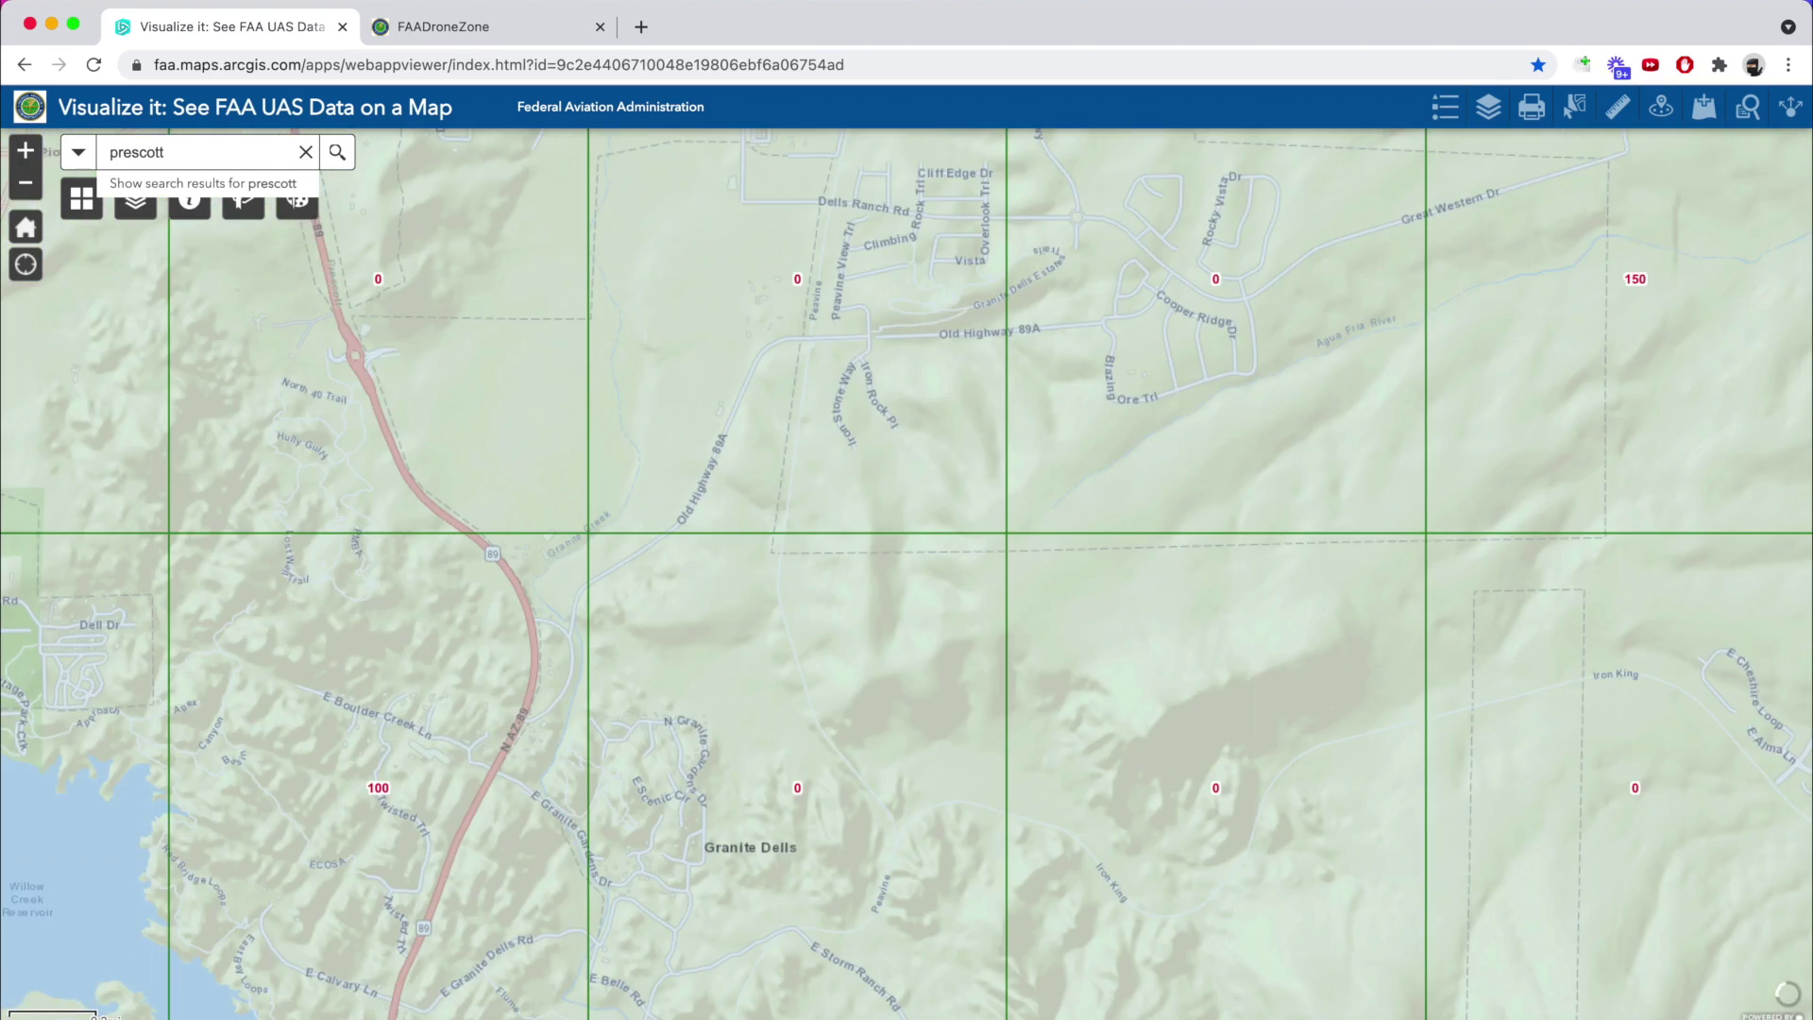
{"action": "key", "text": "Down"}
{"action": "key", "text": "Left"}
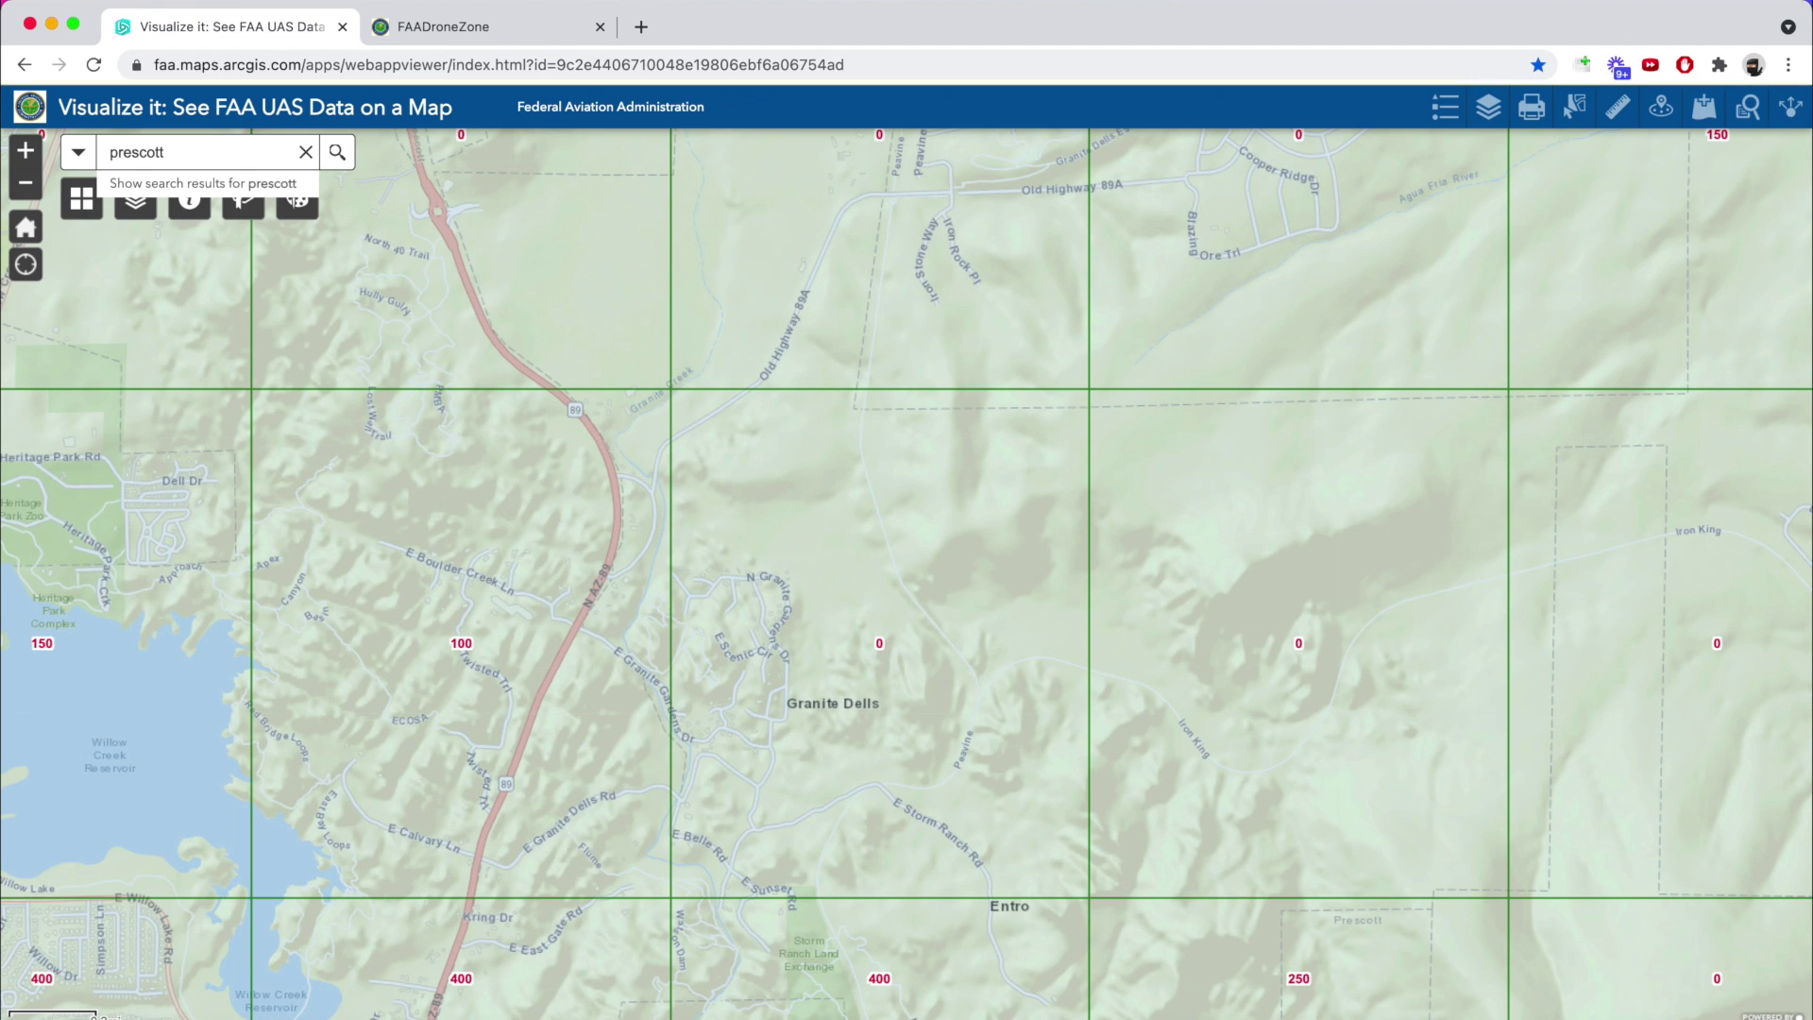
Zoom into Granite Dells, check its 0 ft grid cells, then switch to FAADroneZone
{"action": "key", "text": "plus"}
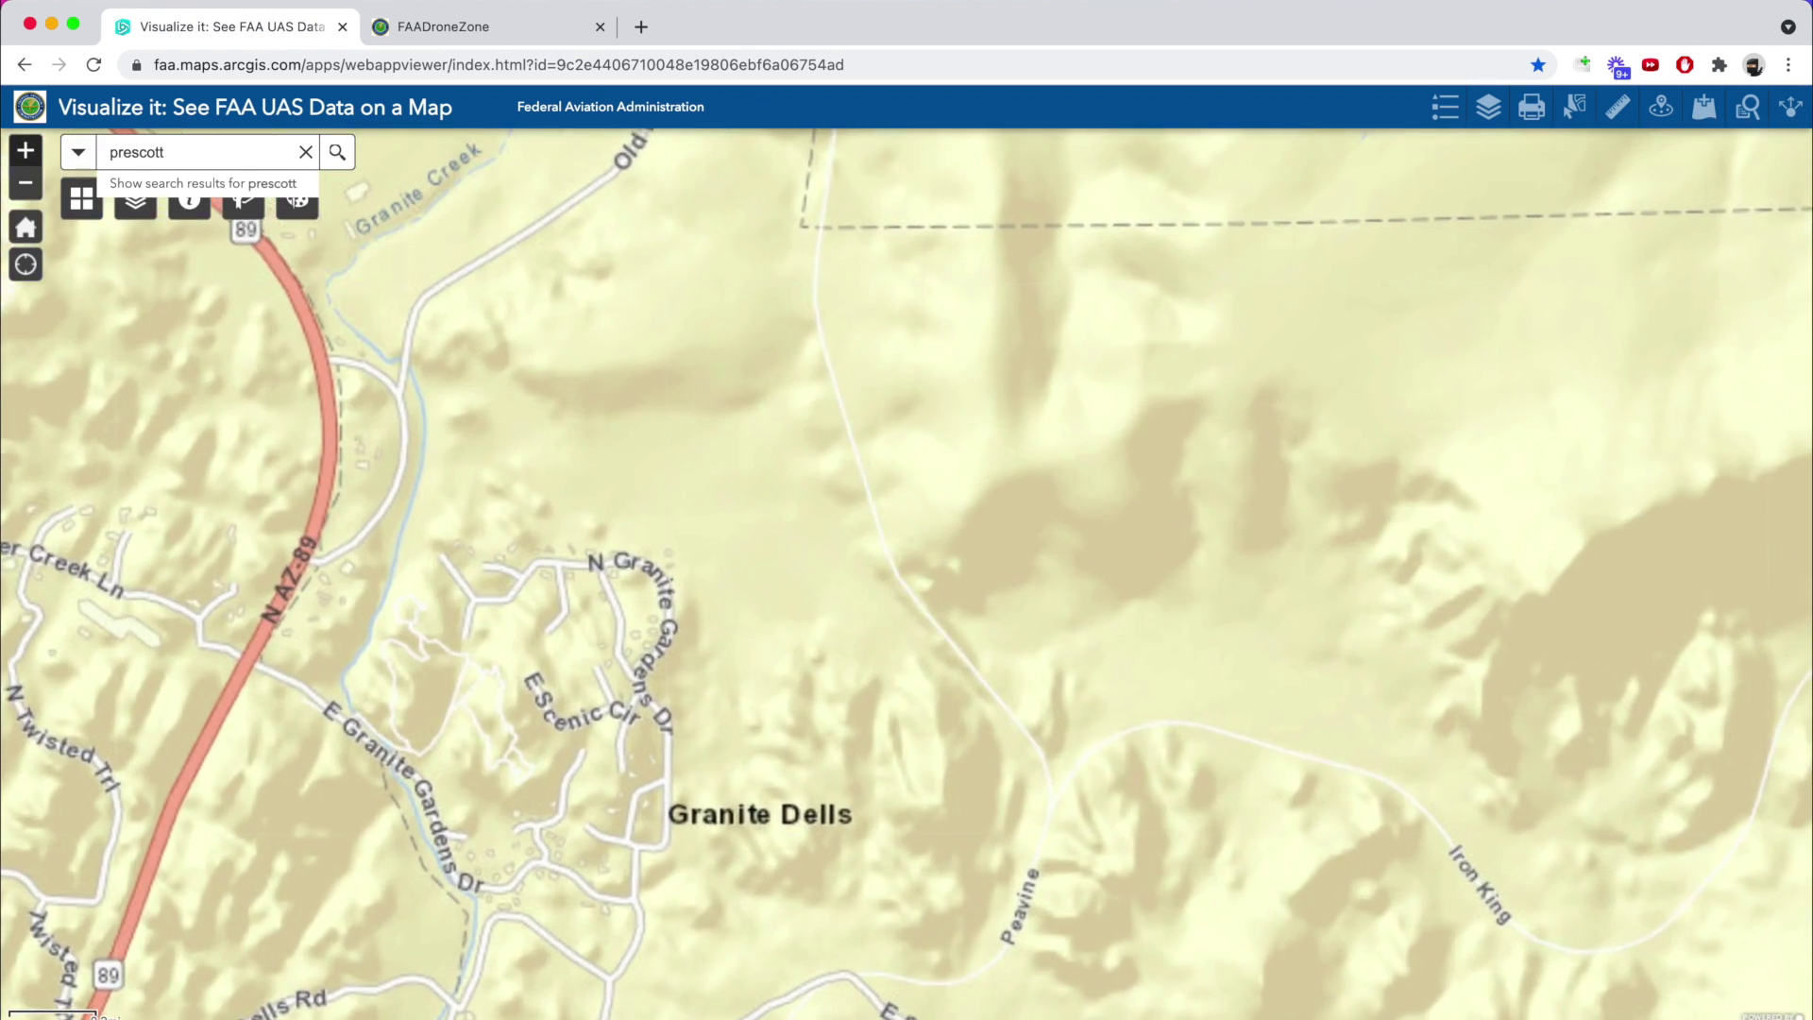
{"action": "key", "text": "Down"}
{"action": "key", "text": "Right"}
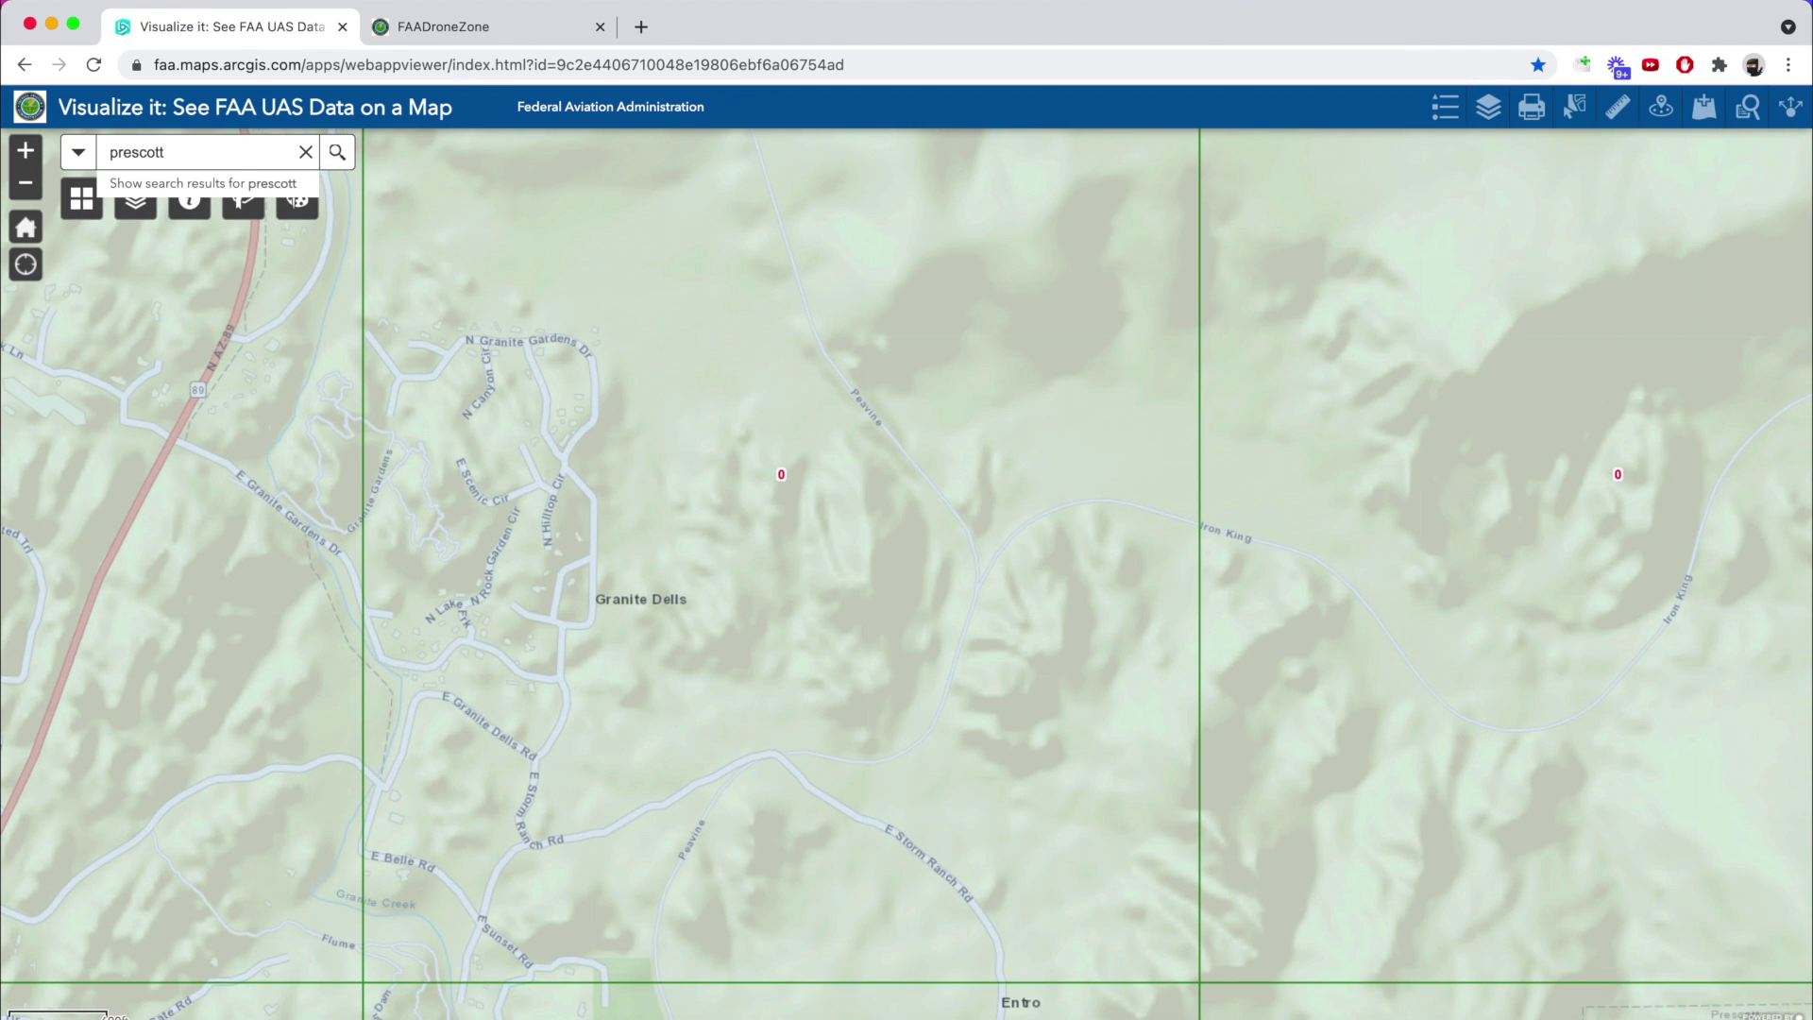
{"action": "left_click", "coordinate": [995, 588]}
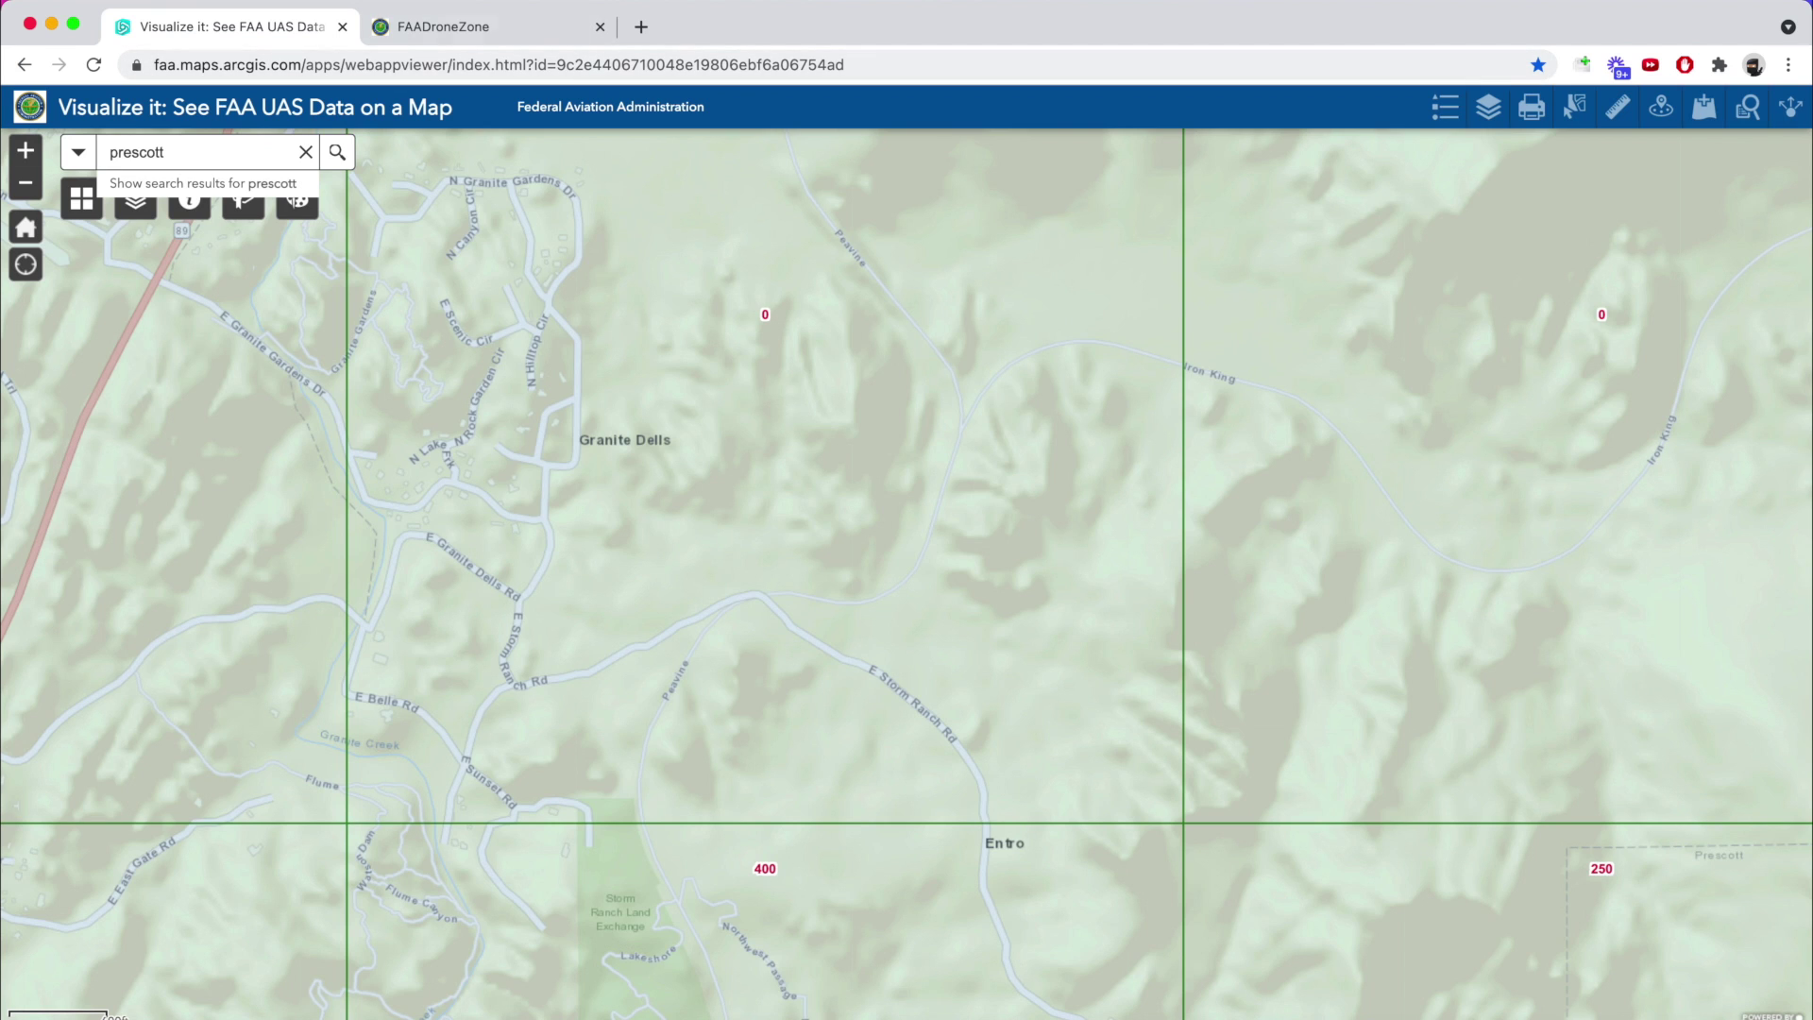
{"action": "left_click", "coordinate": [444, 26]}
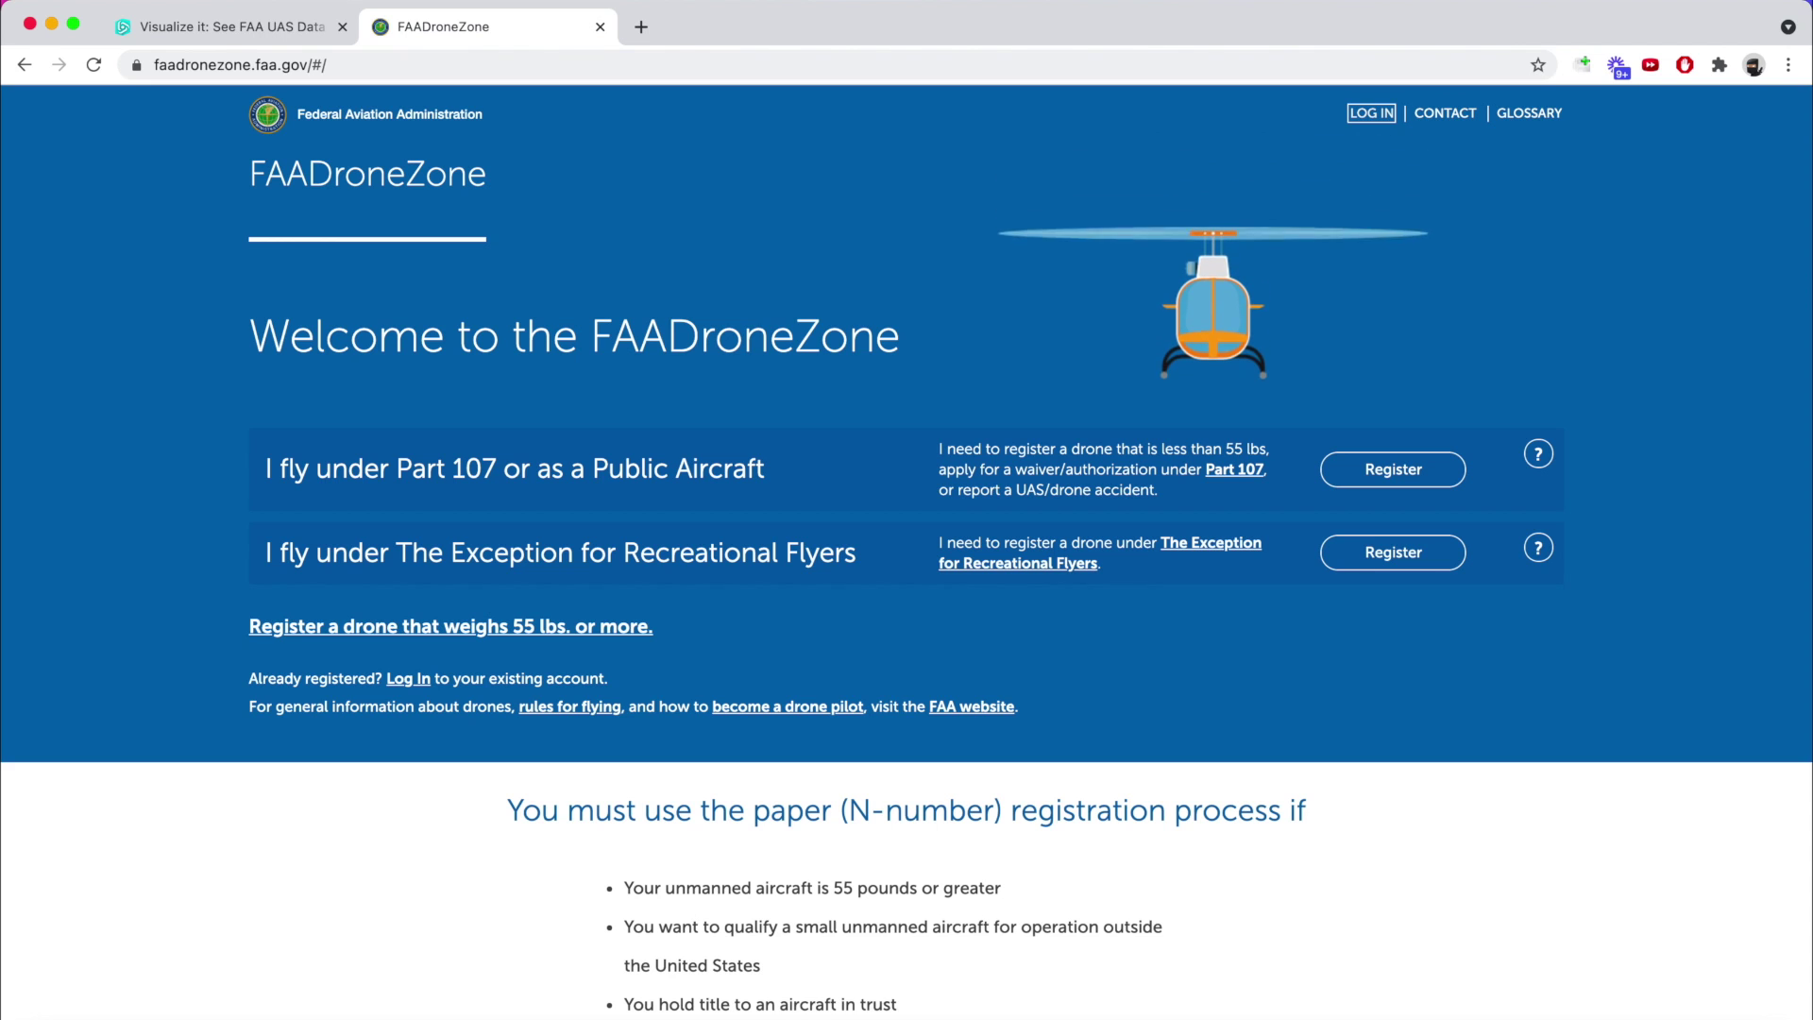
Log in to the Part 107 account, accepting the system use notice
{"action": "key", "text": "Return"}
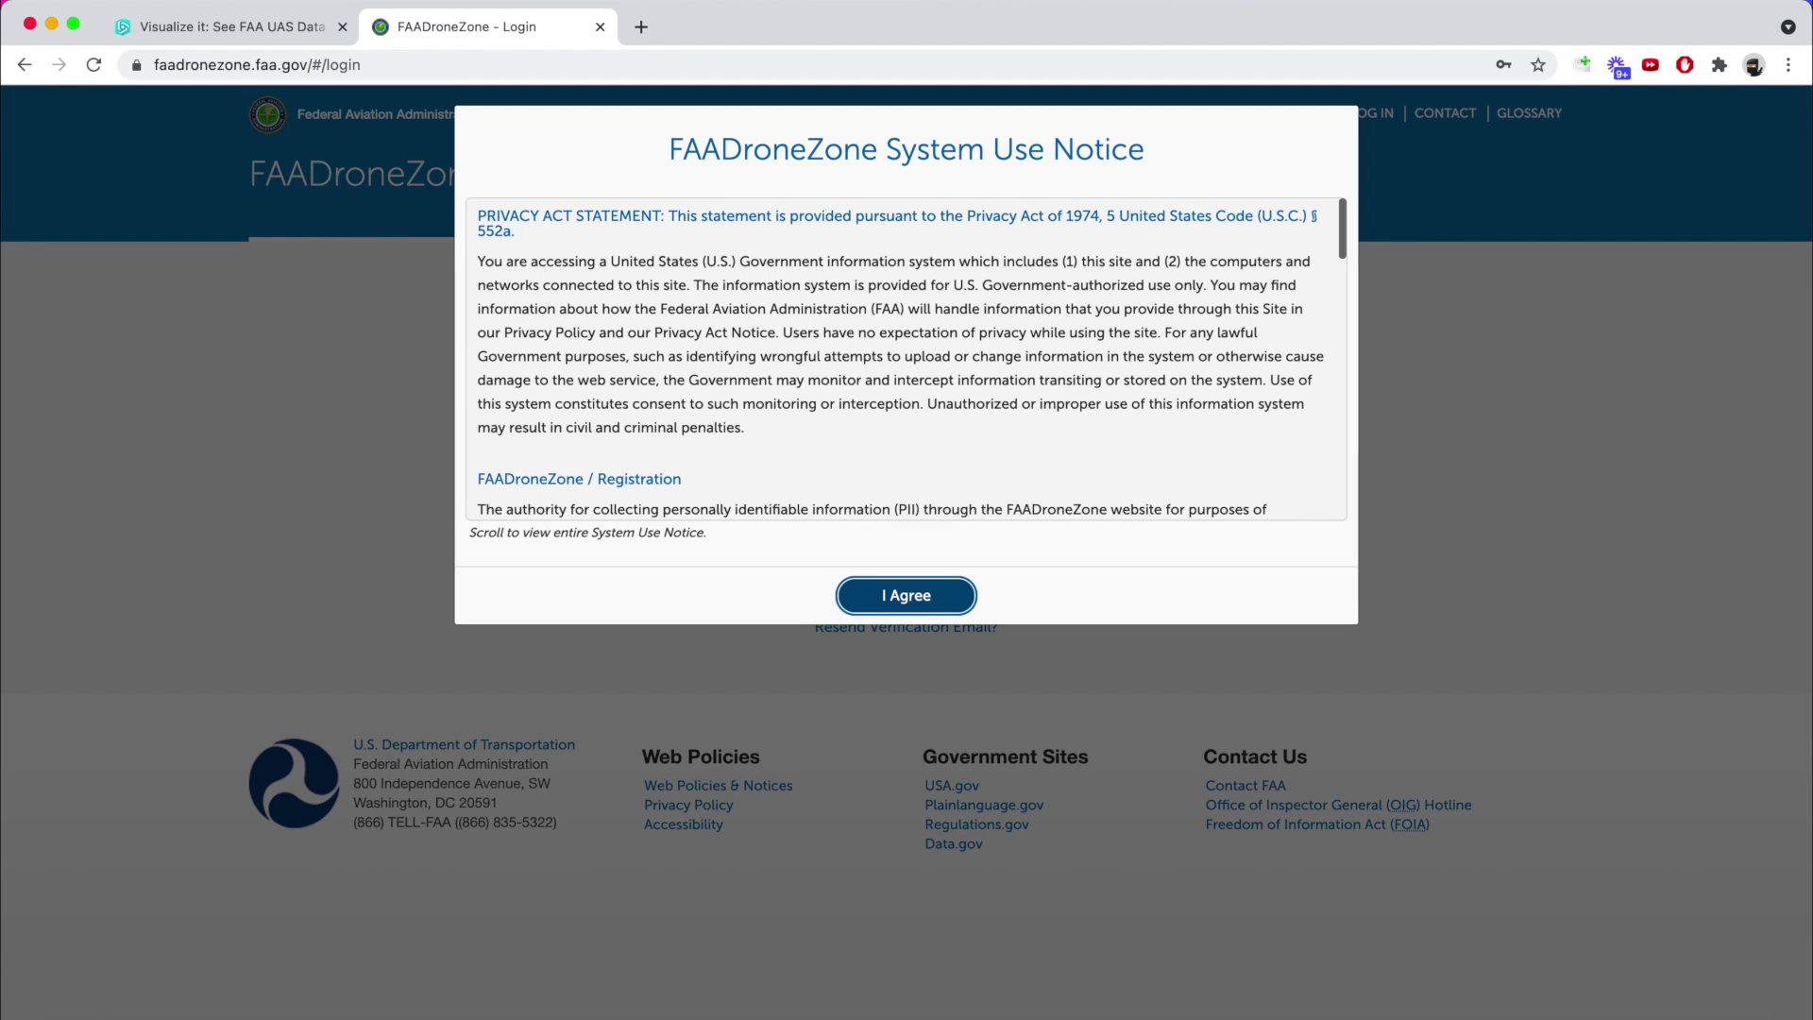
{"action": "key", "text": "Return"}
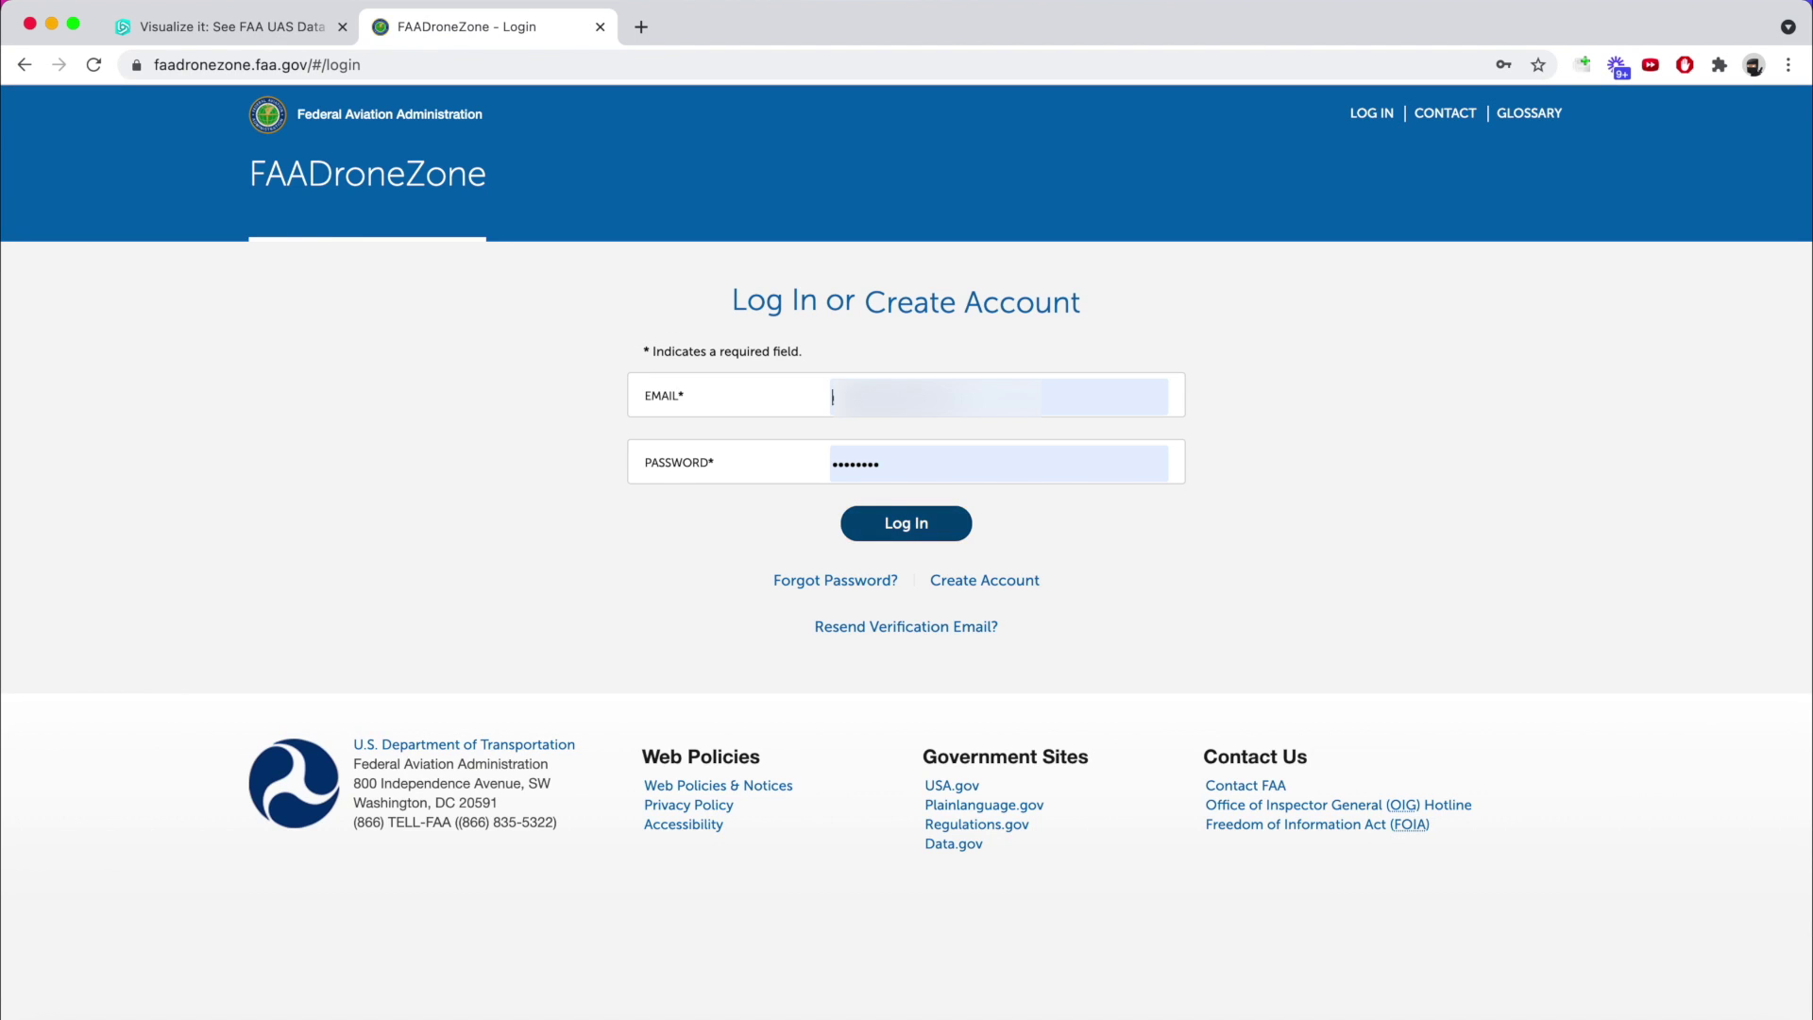
{"action": "key", "text": "Return"}
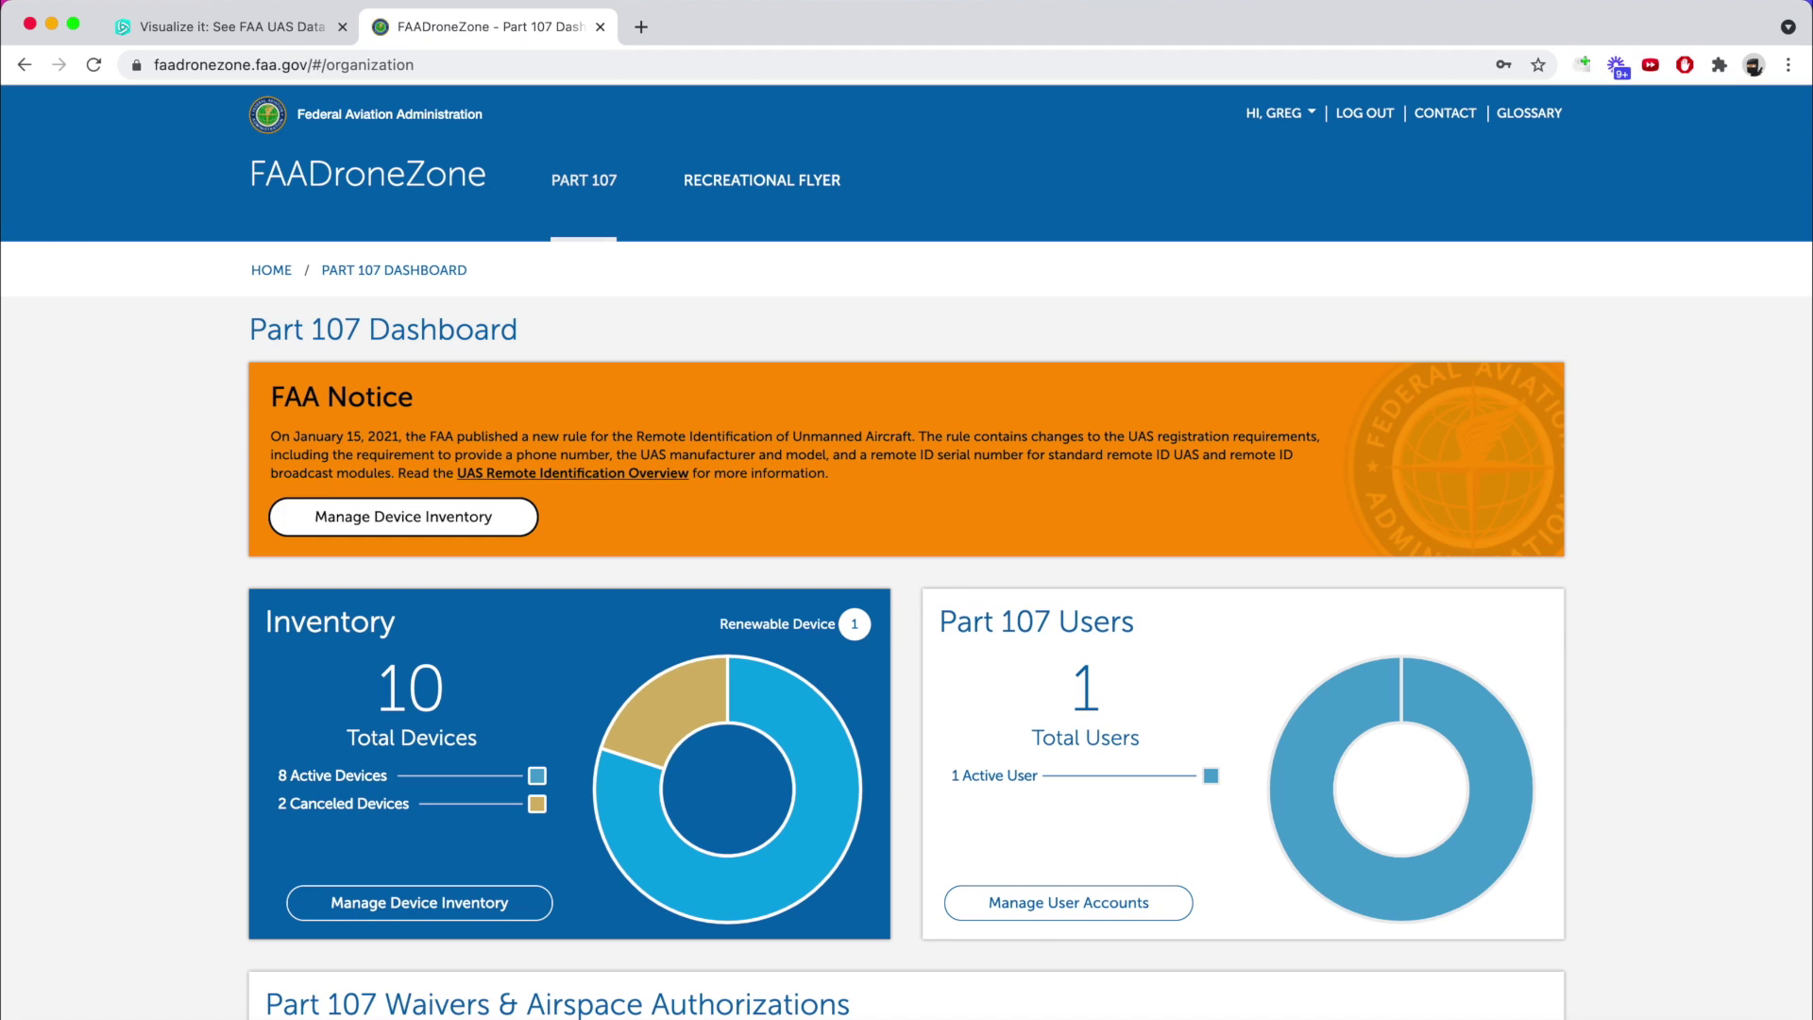
{"action": "left_click", "coordinate": [583, 189]}
Scroll the dashboard to Waivers & Airspace Authorizations and start a new application
{"action": "scroll", "coordinate": [906, 557], "scroll_direction": "down", "scroll_amount": 3}
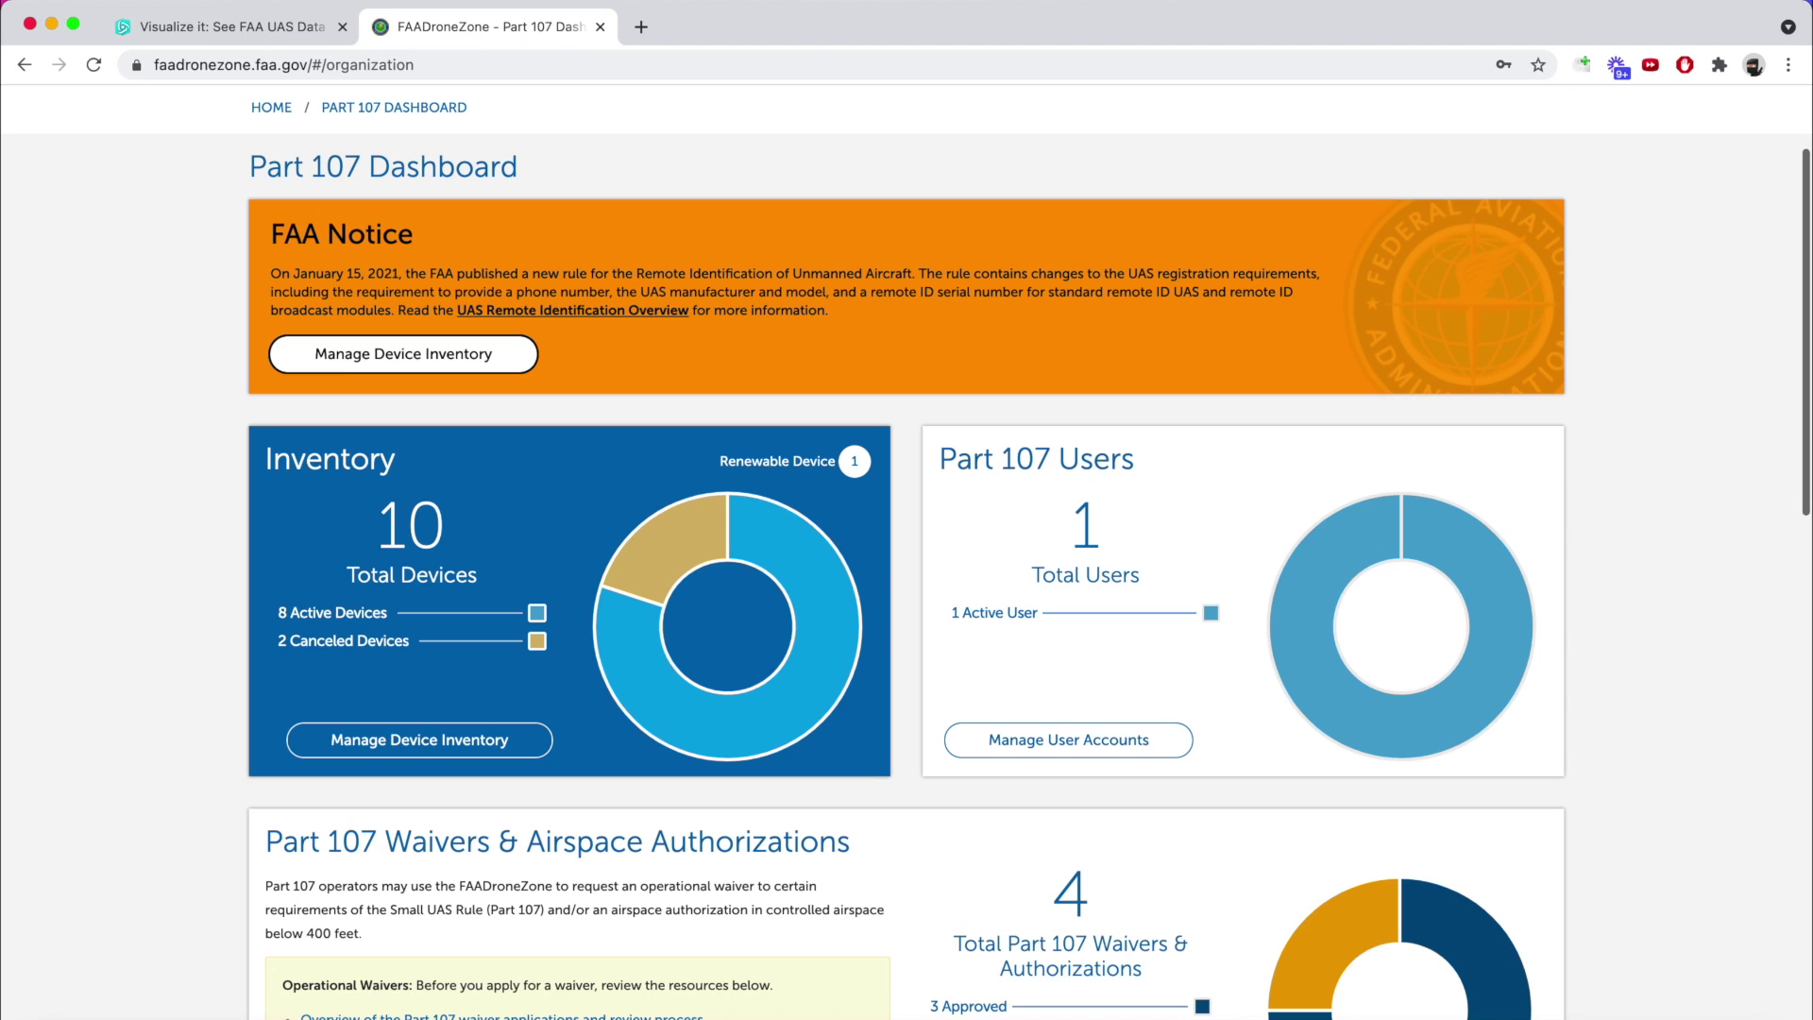
{"action": "scroll", "coordinate": [907, 553], "scroll_direction": "down", "scroll_amount": 10}
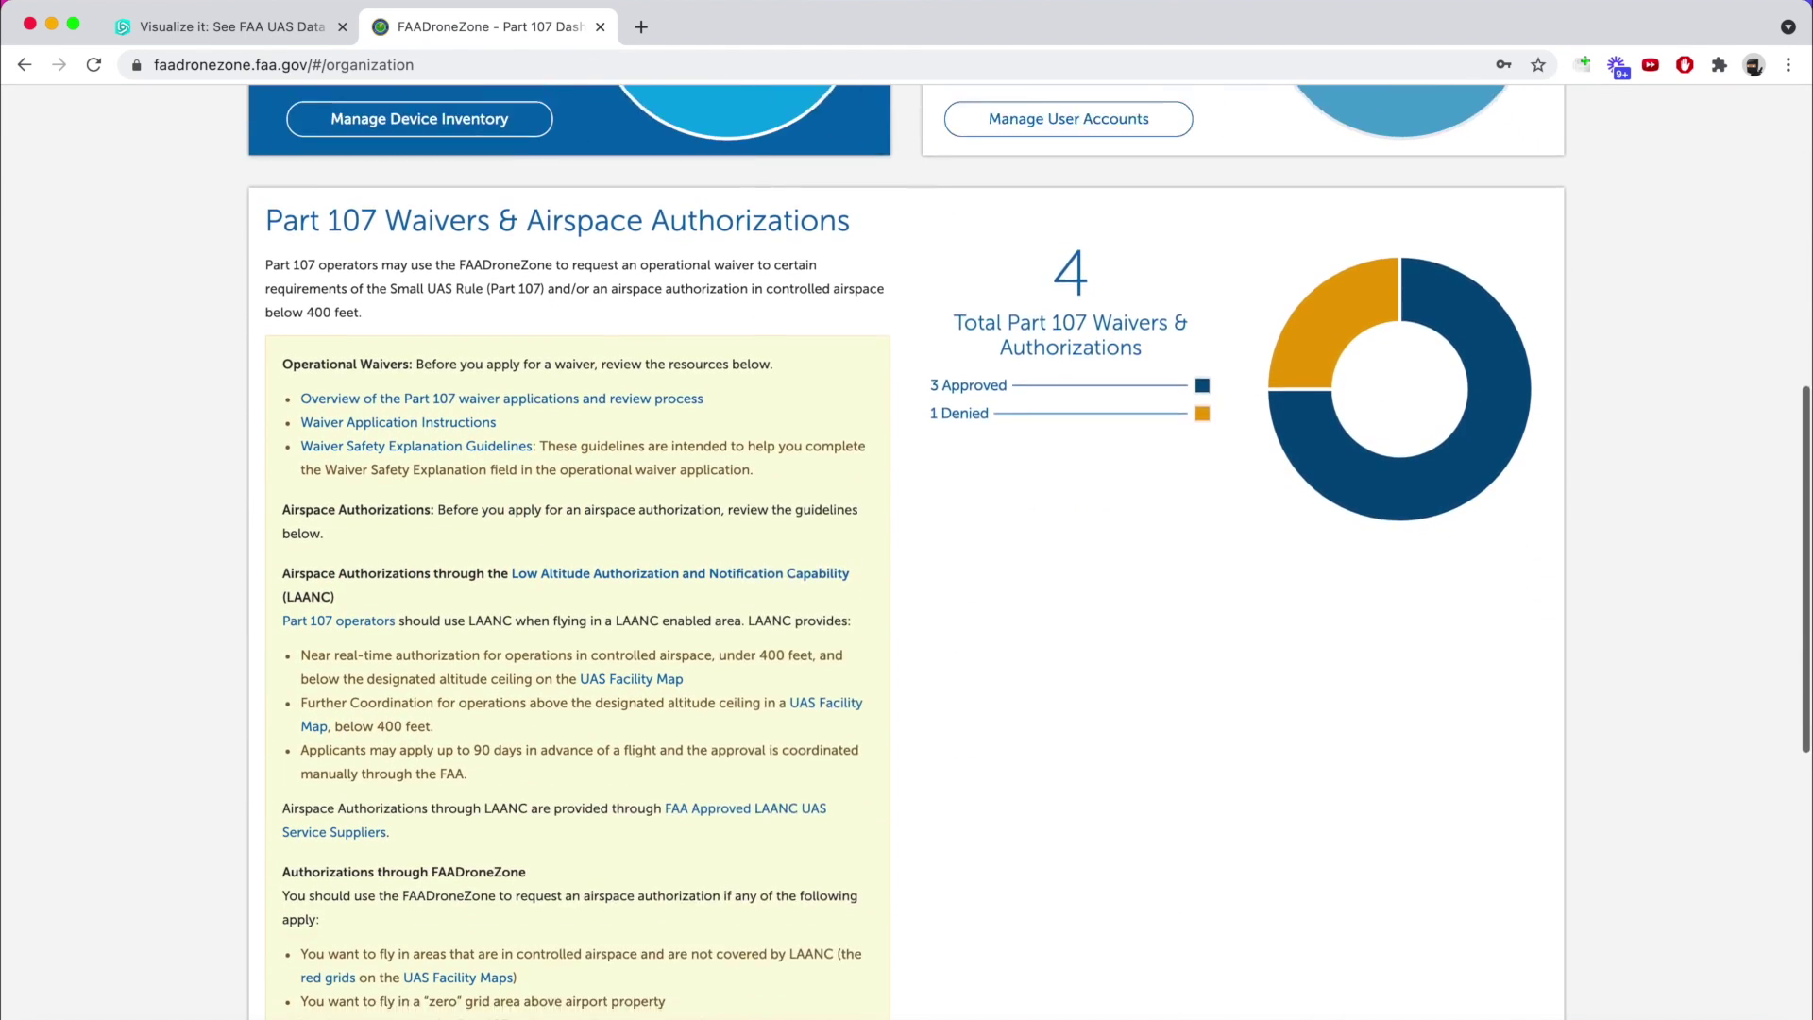
{"action": "left_click_drag", "start_coordinate": [265, 188], "coordinate": [836, 188]}
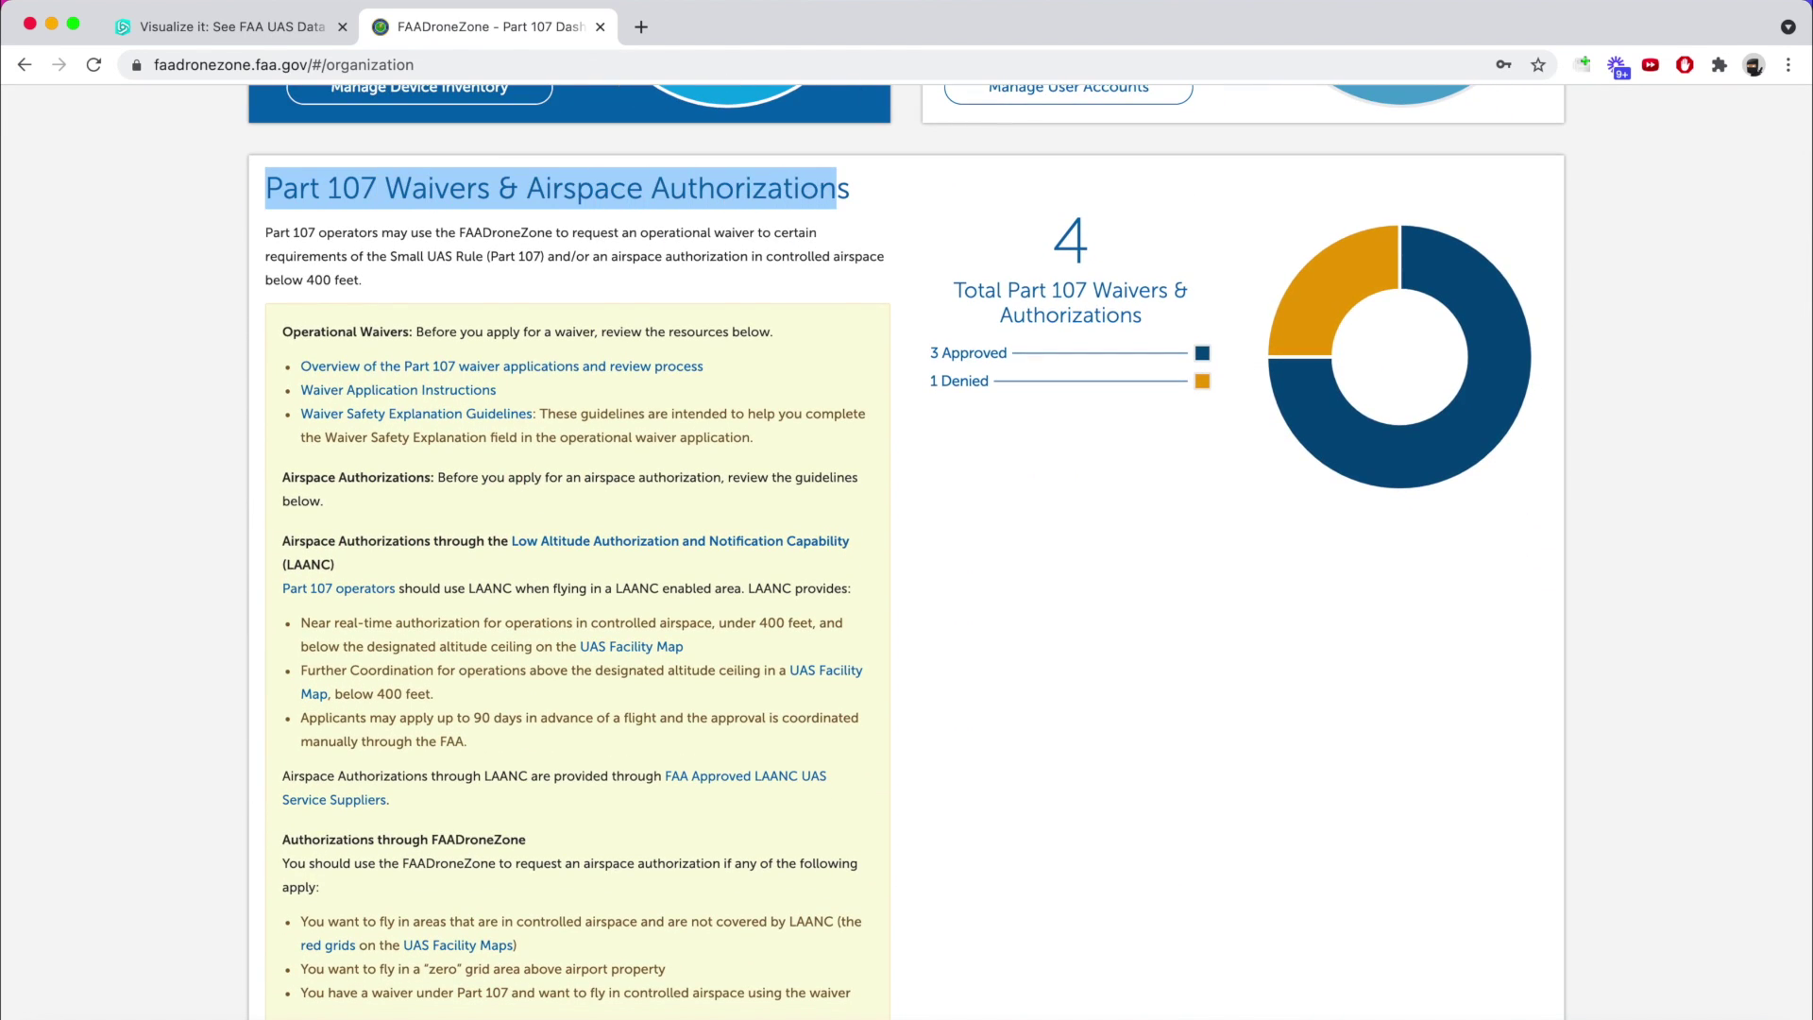
{"action": "scroll", "coordinate": [906, 553], "scroll_direction": "down", "scroll_amount": 4}
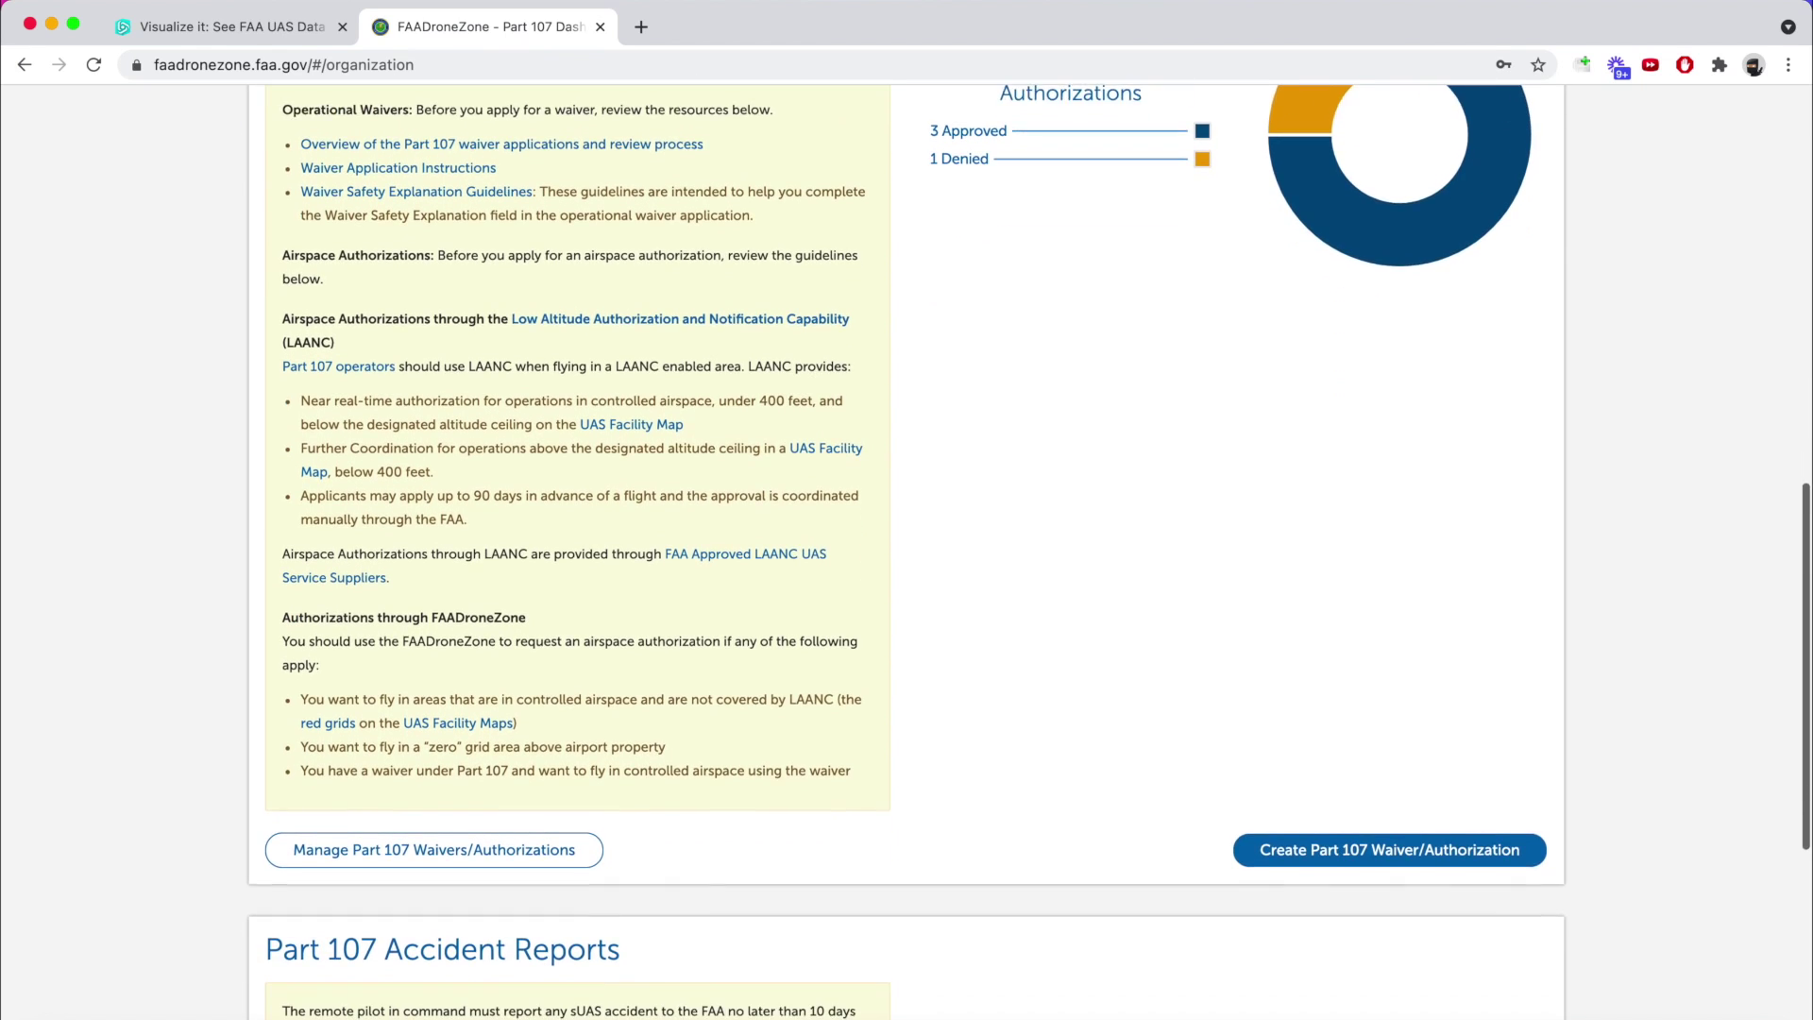
{"action": "left_click", "coordinate": [1326, 827]}
Choose Airspace Authorization as the application type and start the application
{"action": "left_click", "coordinate": [1384, 818]}
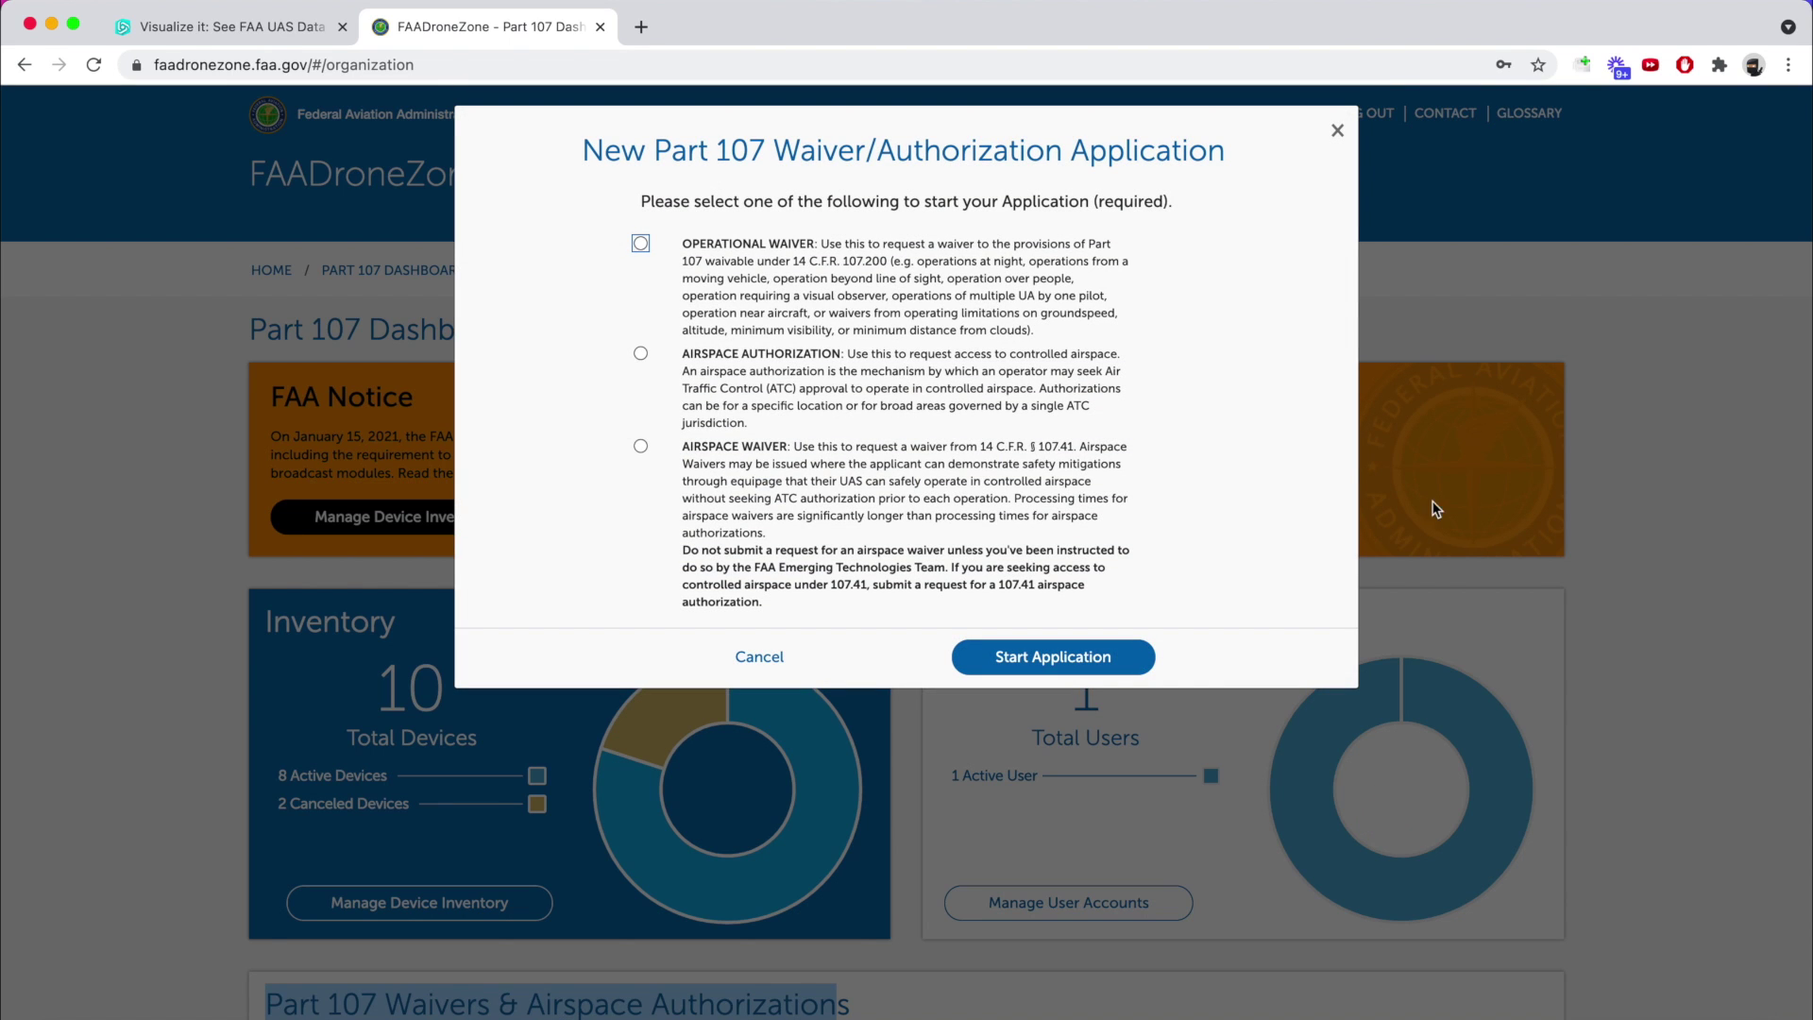
{"action": "left_click", "coordinate": [640, 353]}
{"action": "left_click_drag", "start_coordinate": [788, 453], "coordinate": [698, 452]}
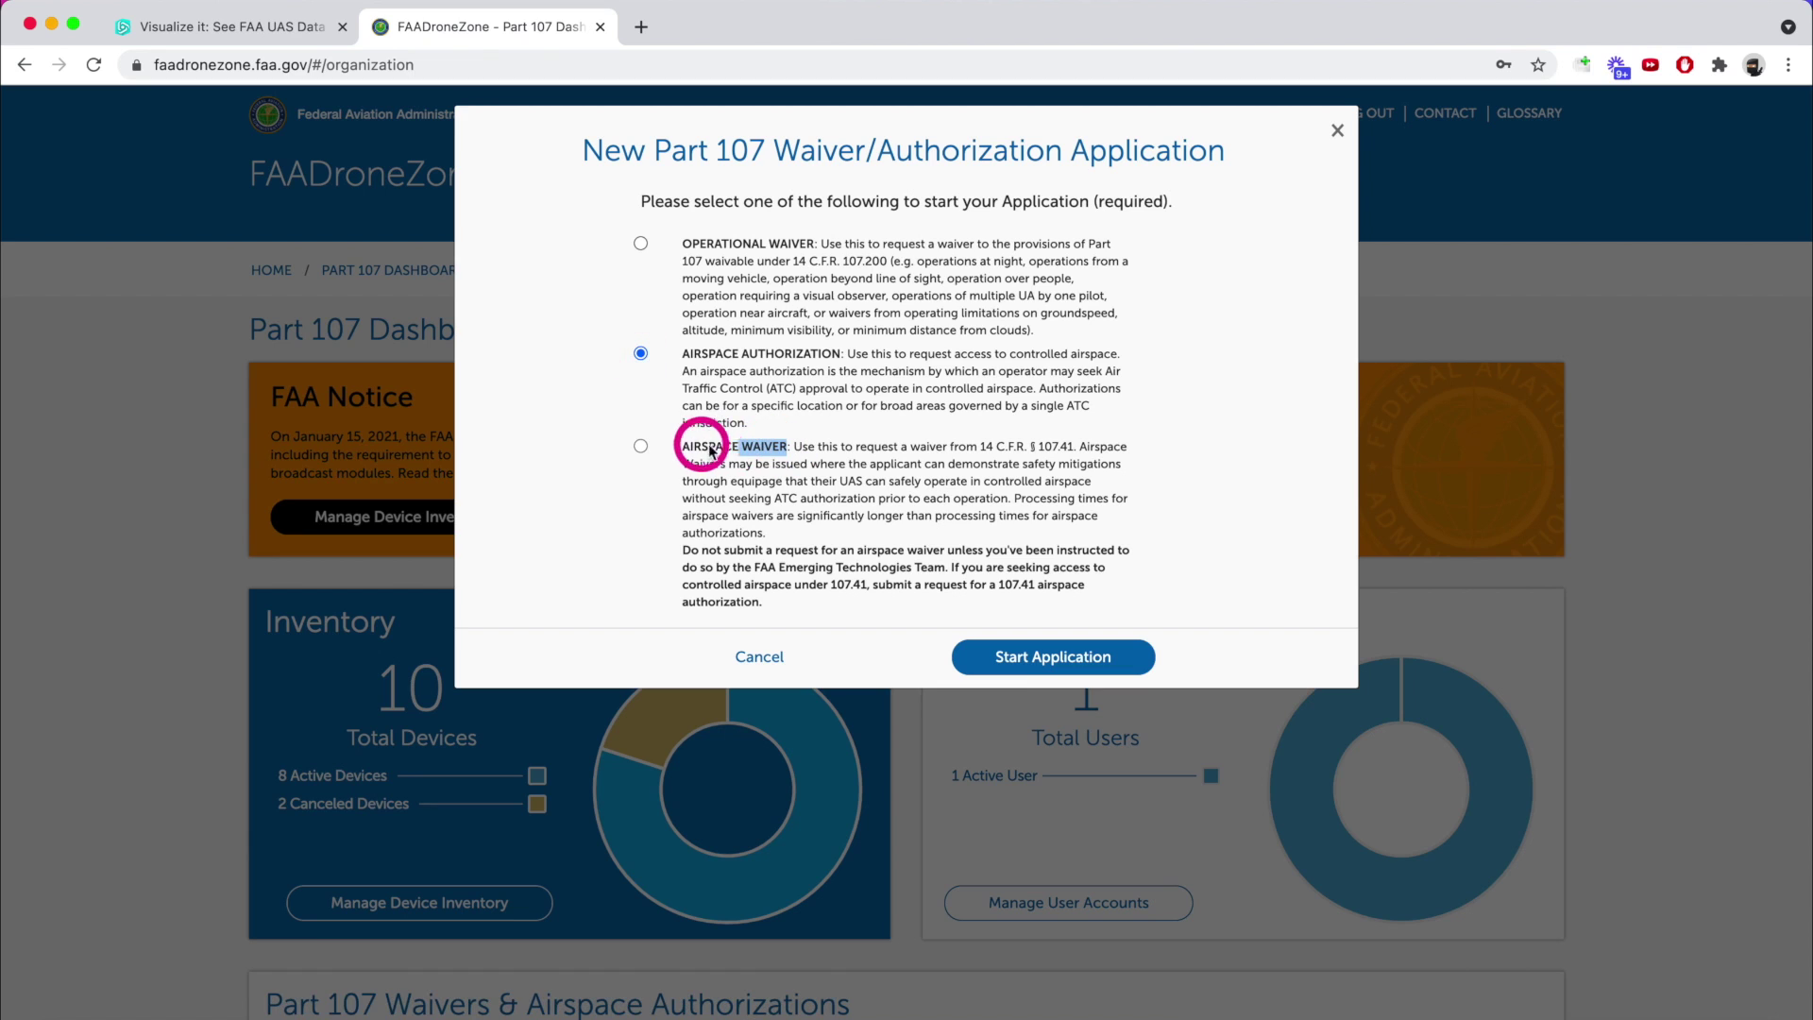
{"action": "left_click", "coordinate": [746, 358]}
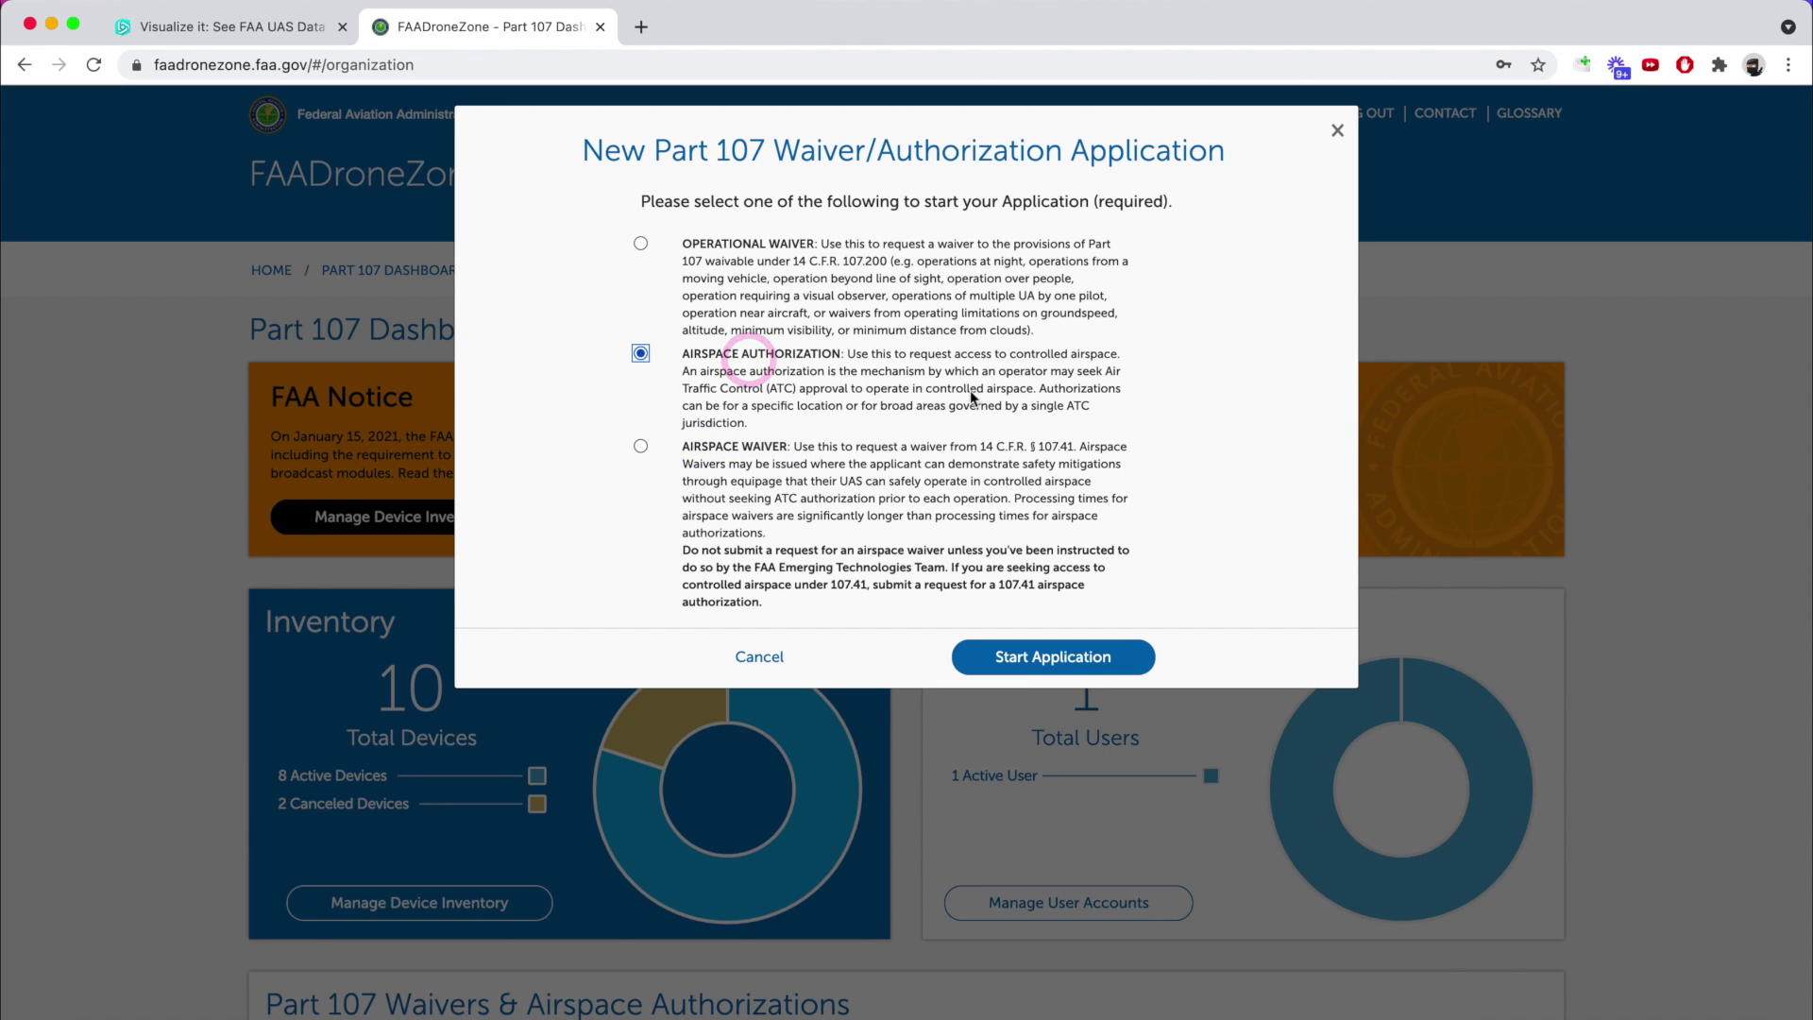
{"action": "left_click", "coordinate": [1061, 659]}
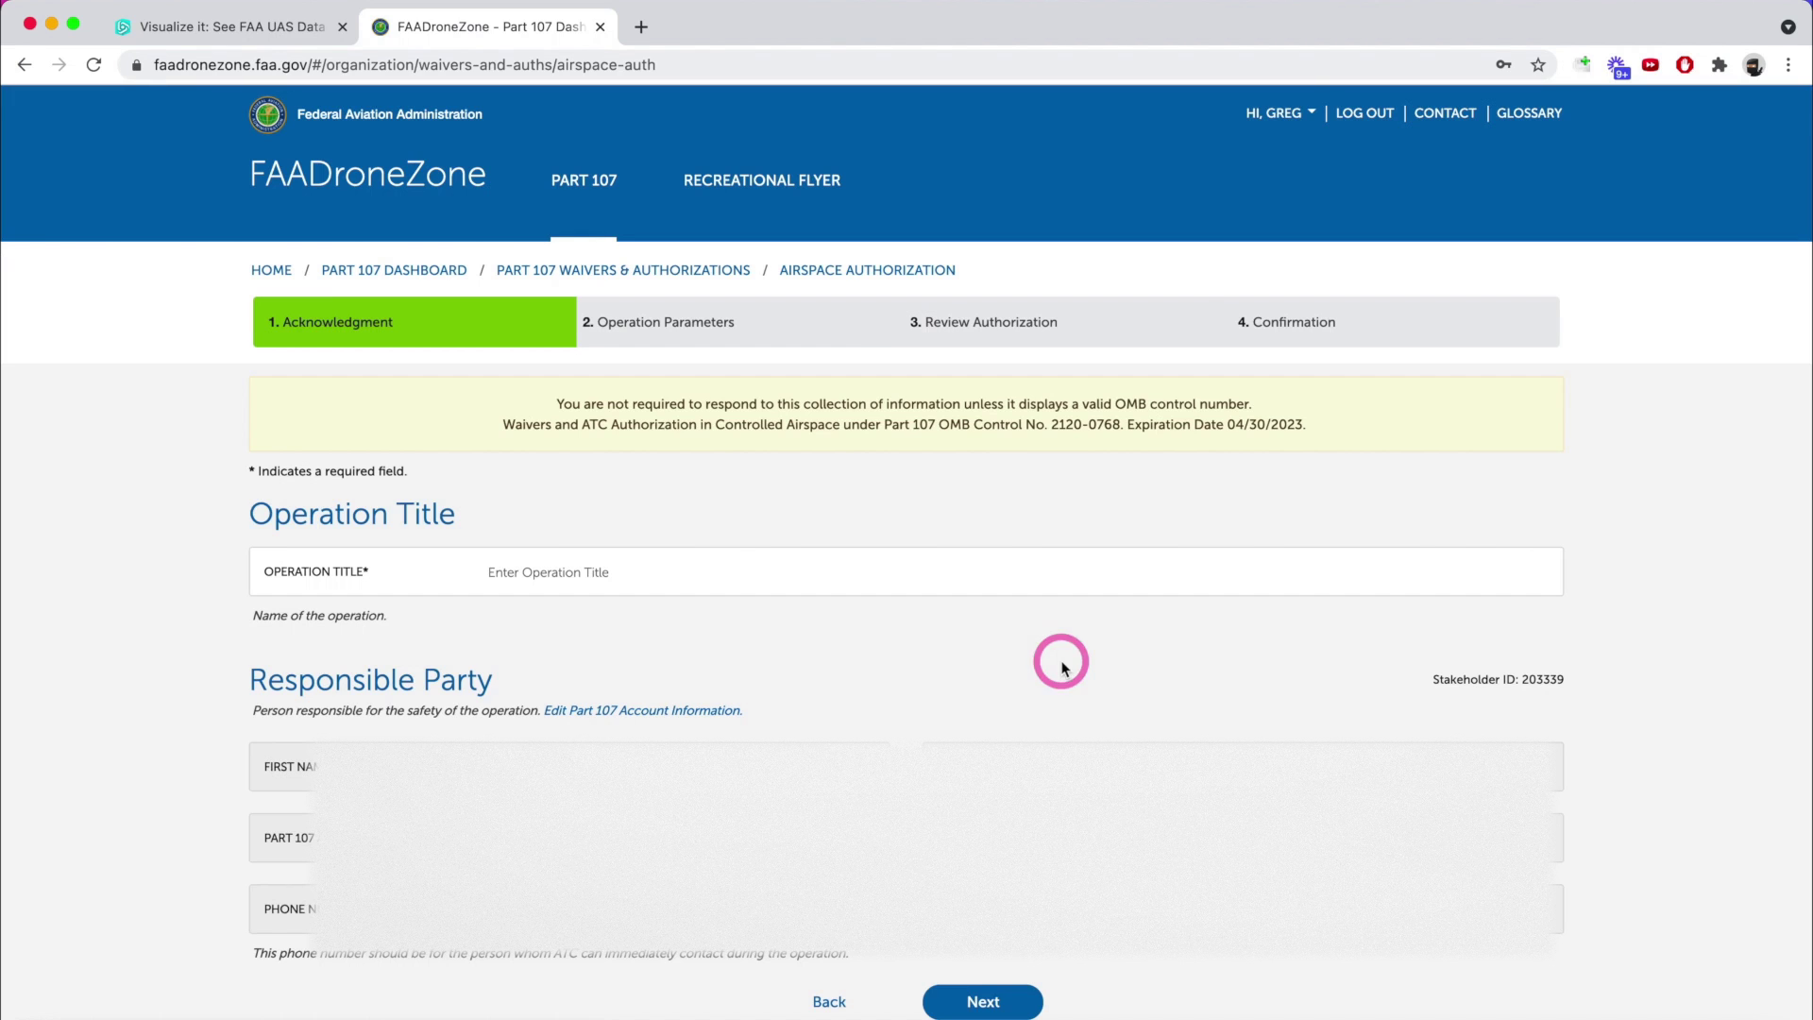
Title the operation 'Point of Rock Dayight' and continue to Operation Parameters
{"action": "left_click", "coordinate": [514, 578]}
{"action": "left_click", "coordinate": [530, 584]}
{"action": "type", "text": "Point of"}
{"action": "key", "text": "Down"}
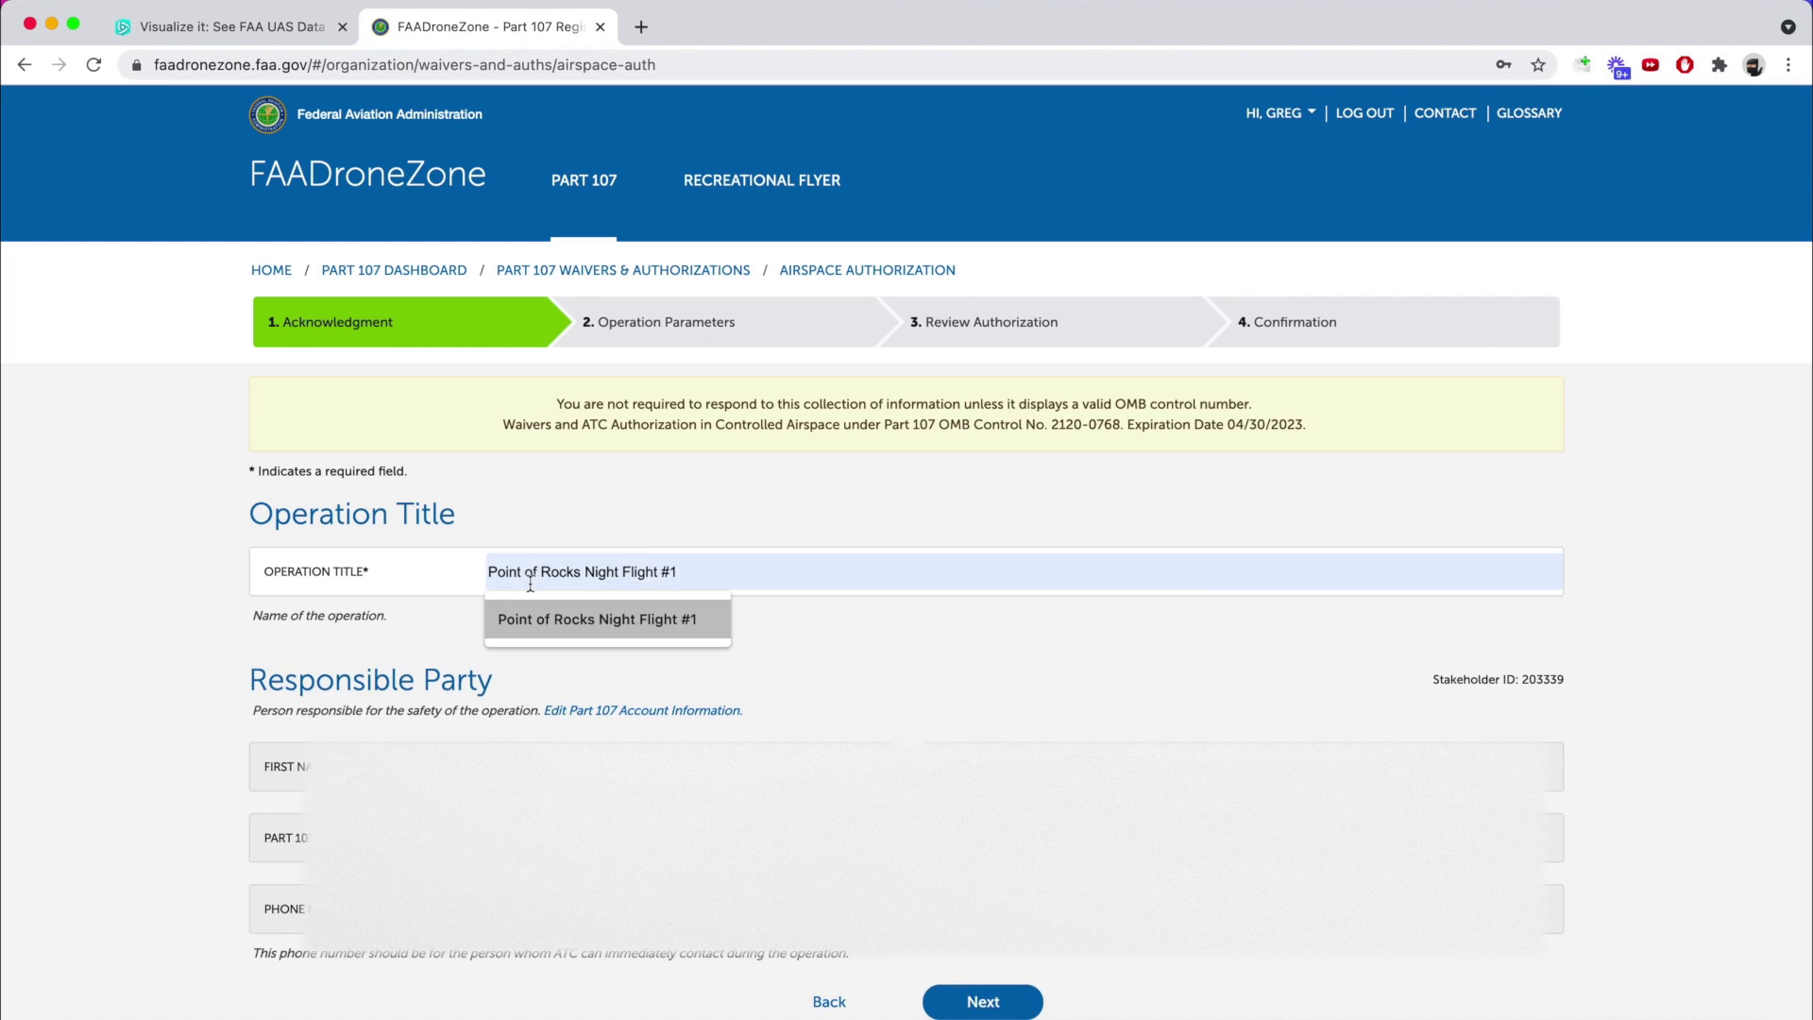
{"action": "left_click", "coordinate": [595, 572]}
{"action": "left_click", "coordinate": [807, 574]}
{"action": "type", "text": "nt of Dayight"}
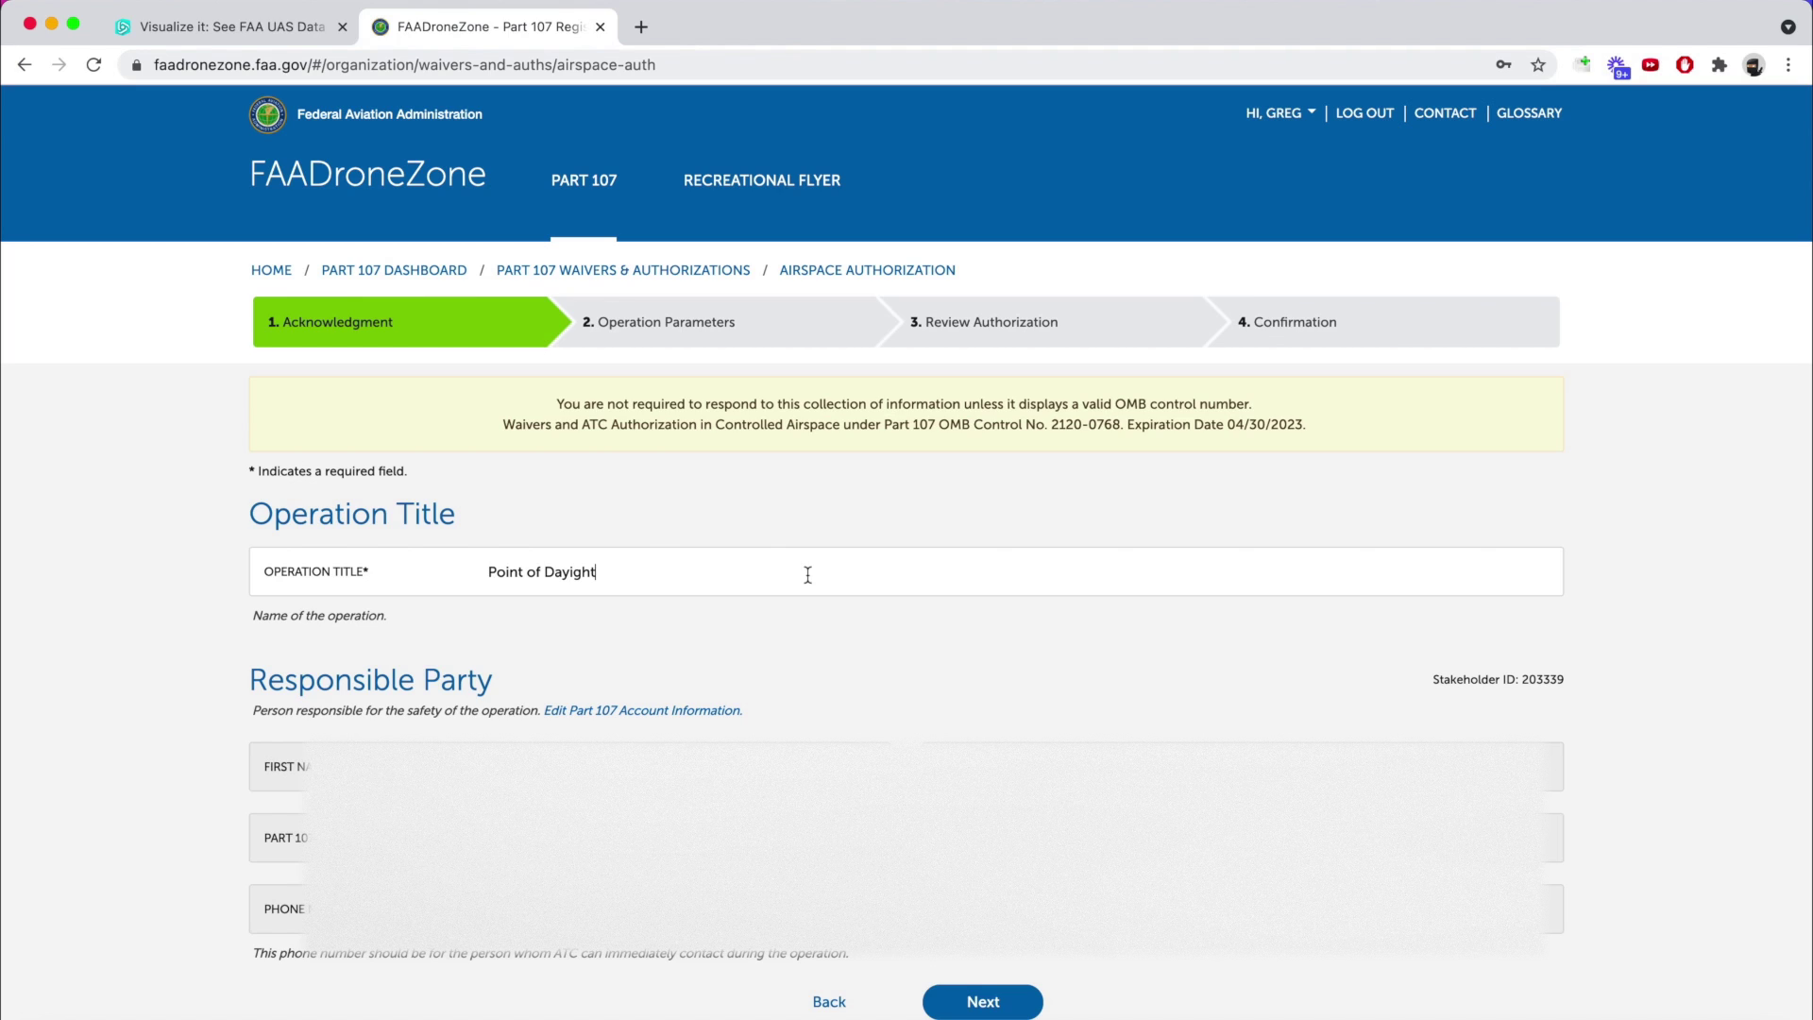
{"action": "left_click", "coordinate": [545, 572]}
{"action": "type", "text": "Rock"}
{"action": "left_click", "coordinate": [995, 1009]}
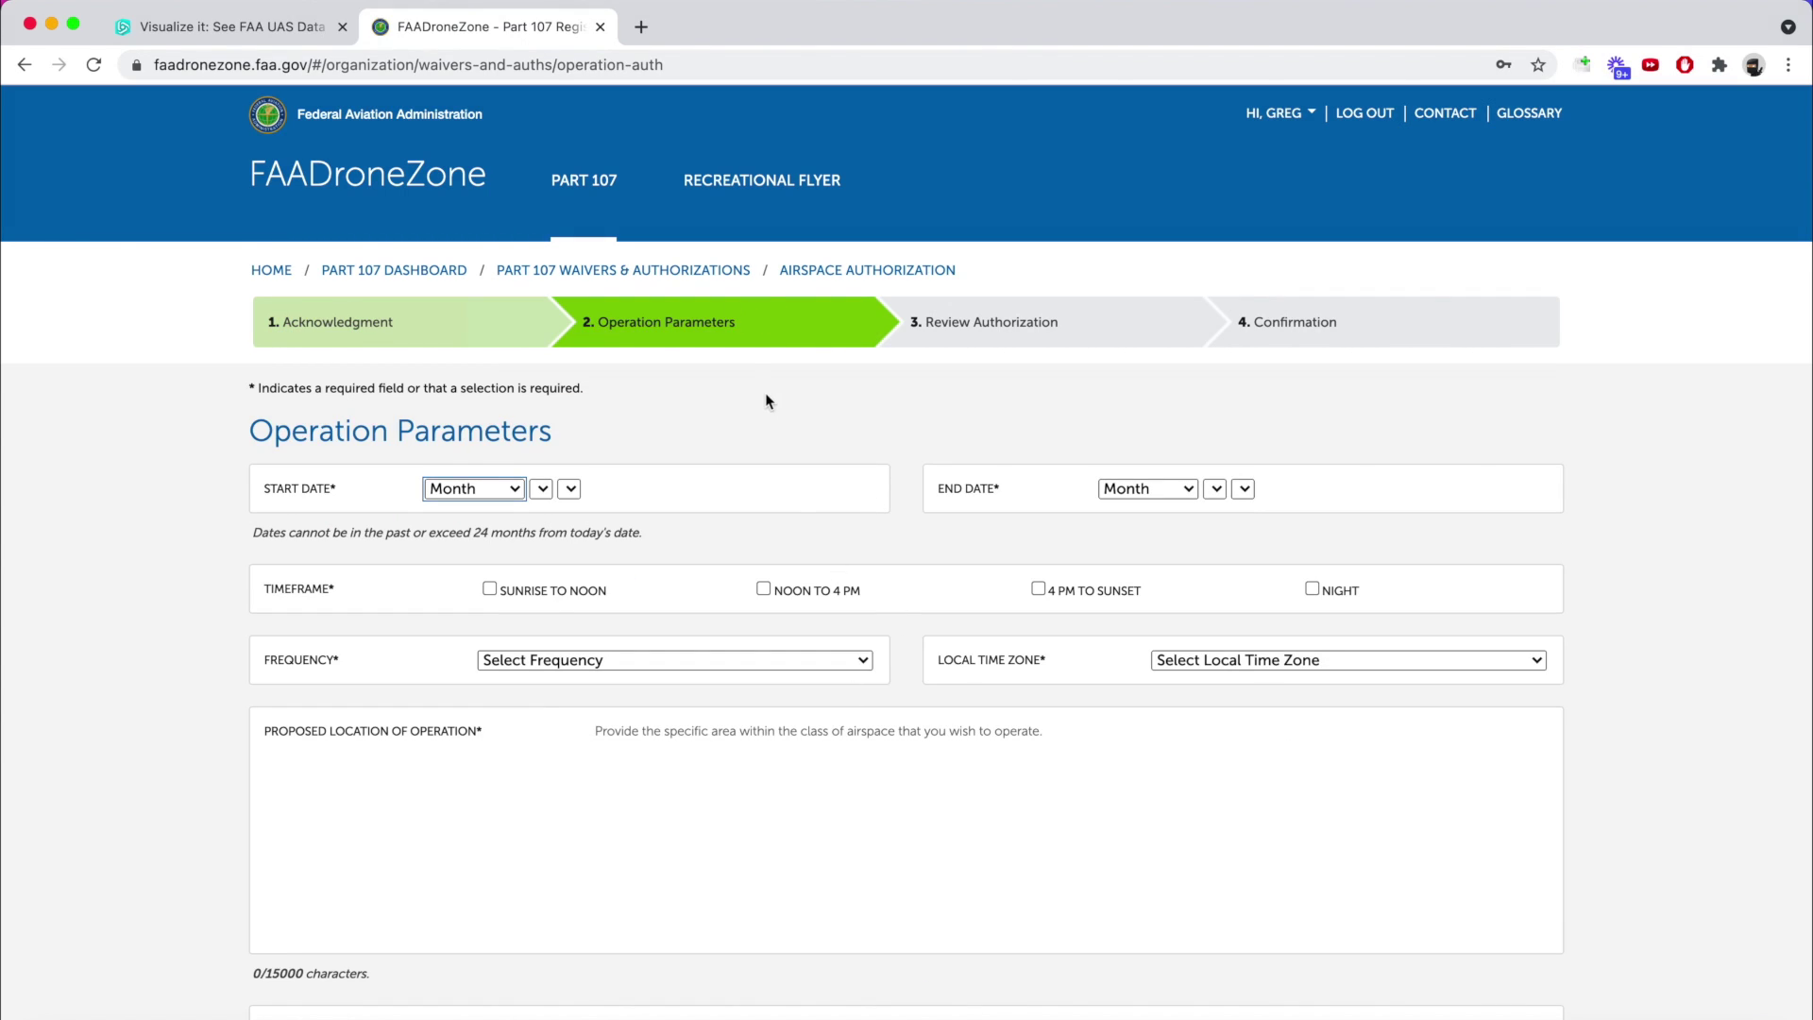
Set the operation start date to May 10, 2021
{"action": "left_click", "coordinate": [477, 491]}
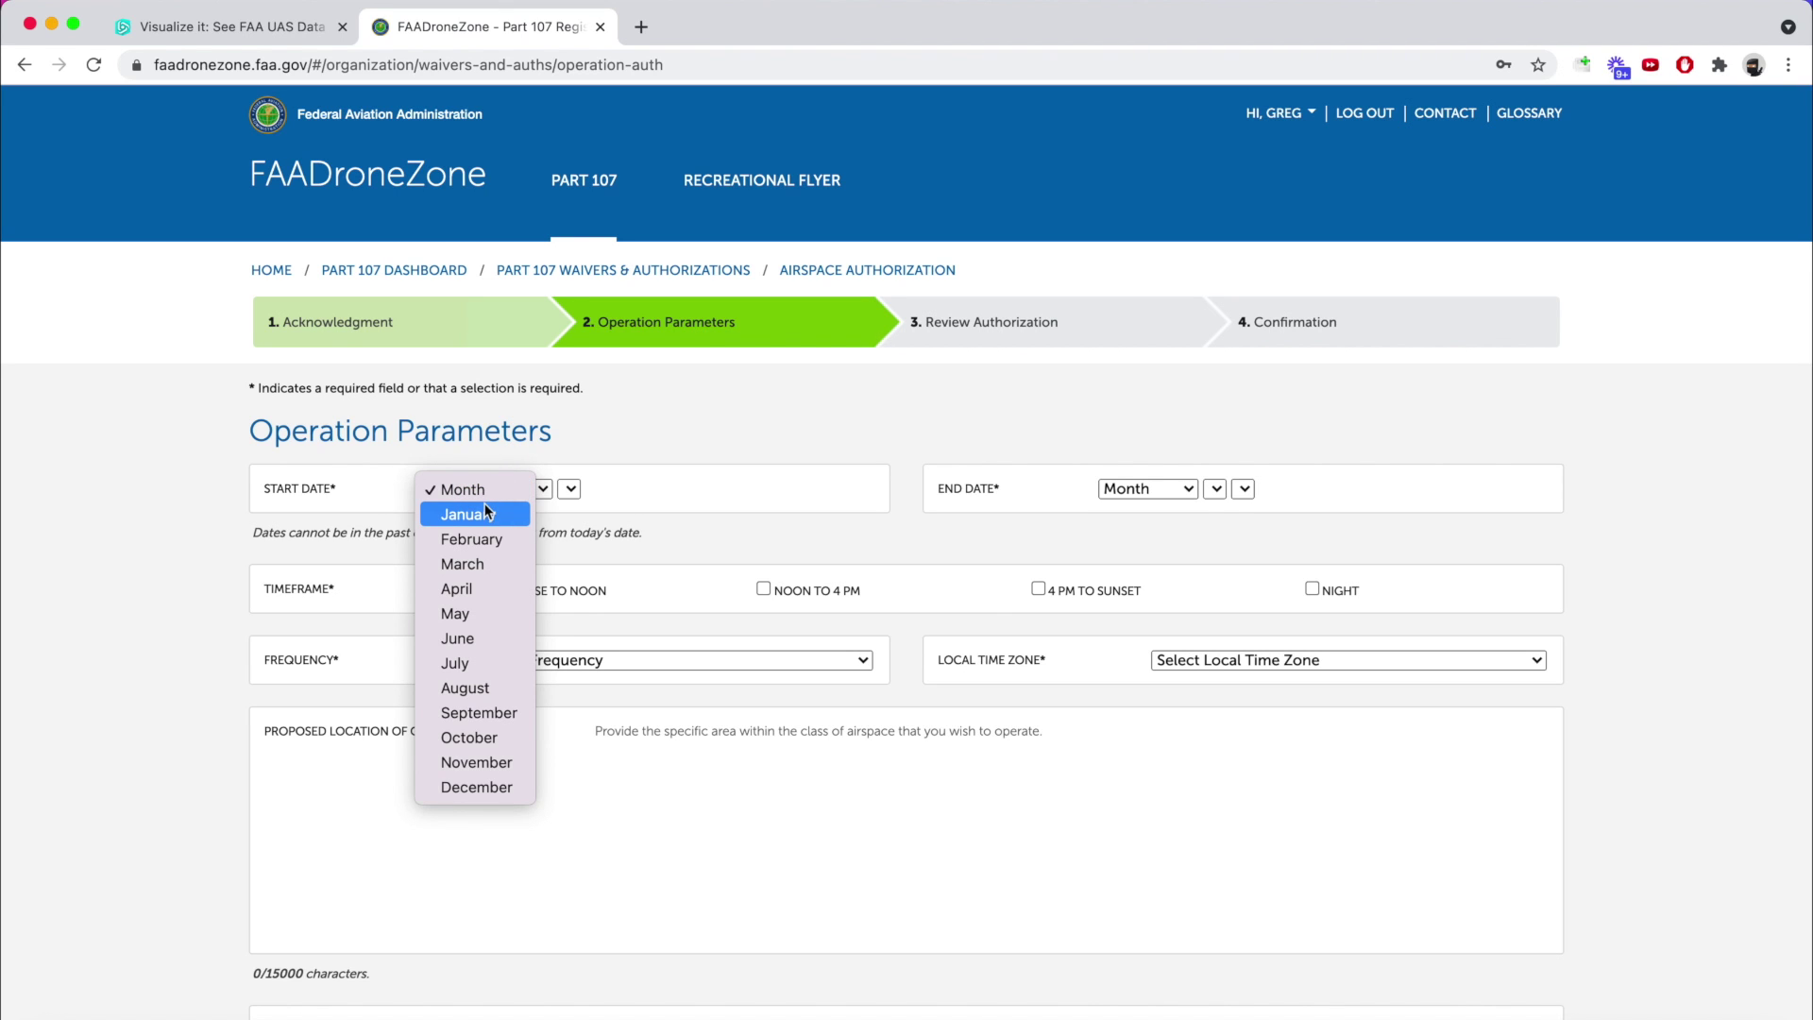
{"action": "left_click", "coordinate": [472, 613]}
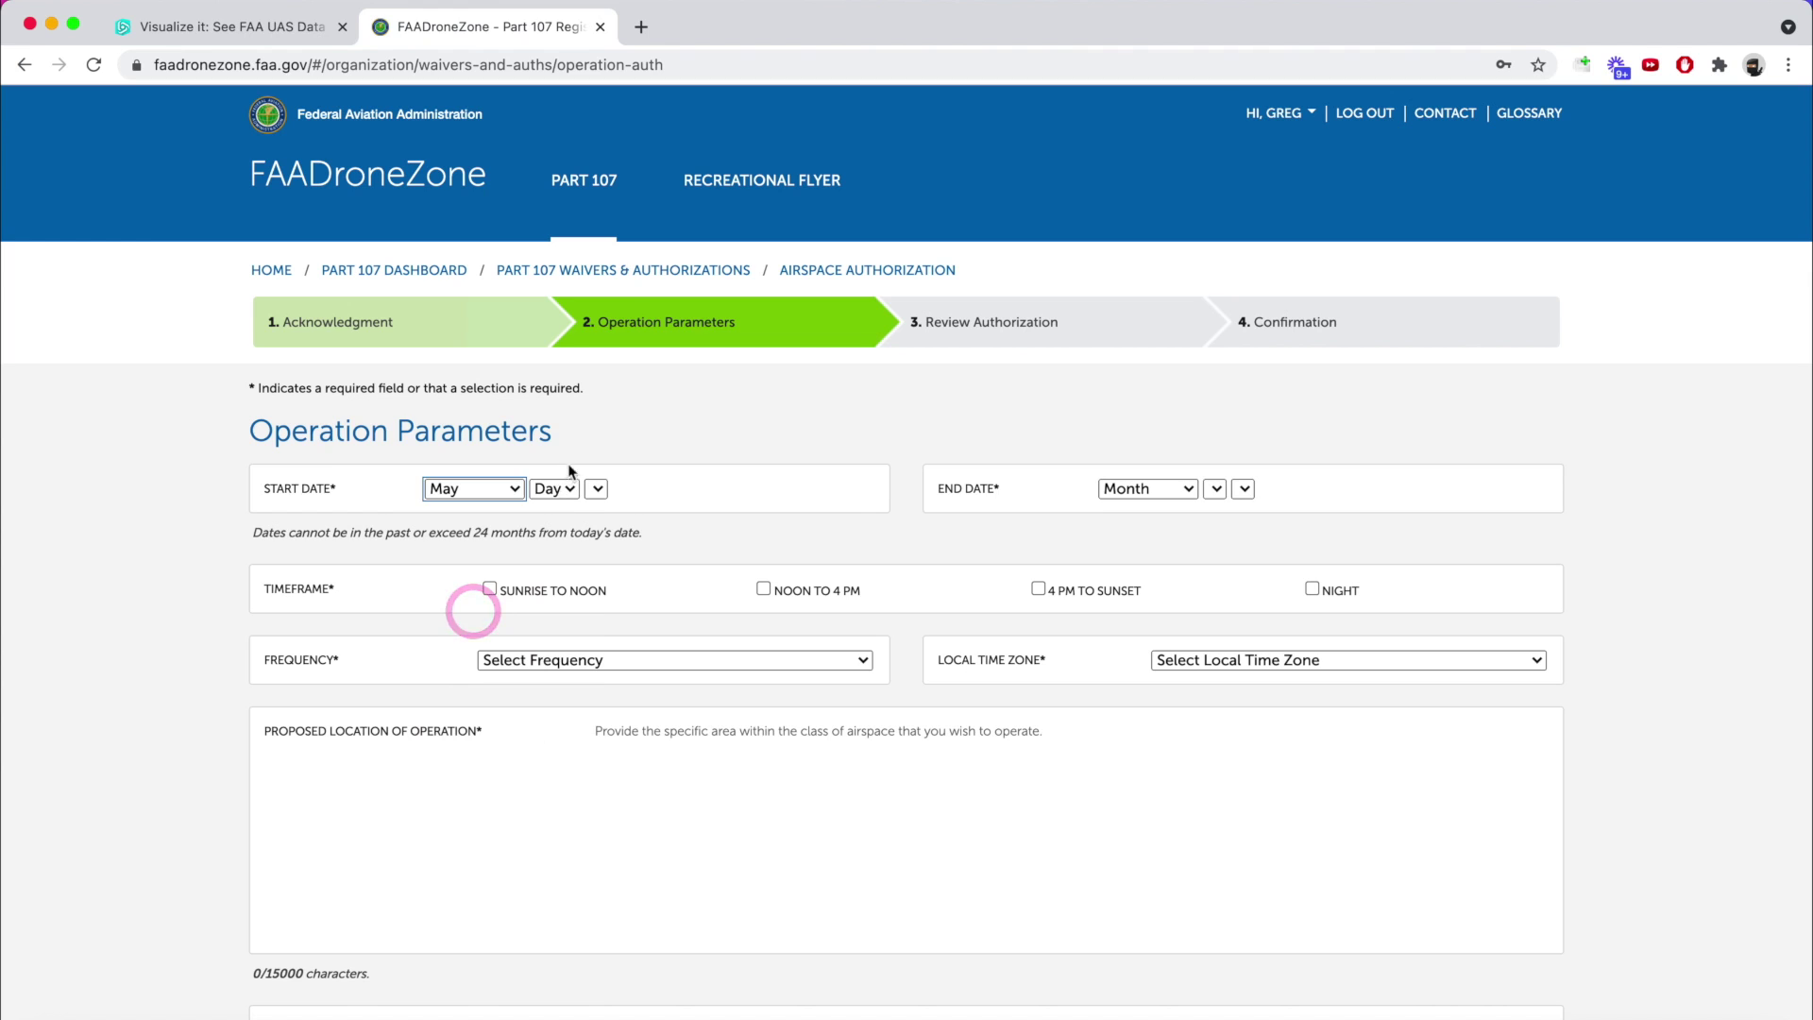
{"action": "left_click", "coordinate": [567, 493]}
{"action": "left_click", "coordinate": [553, 737]}
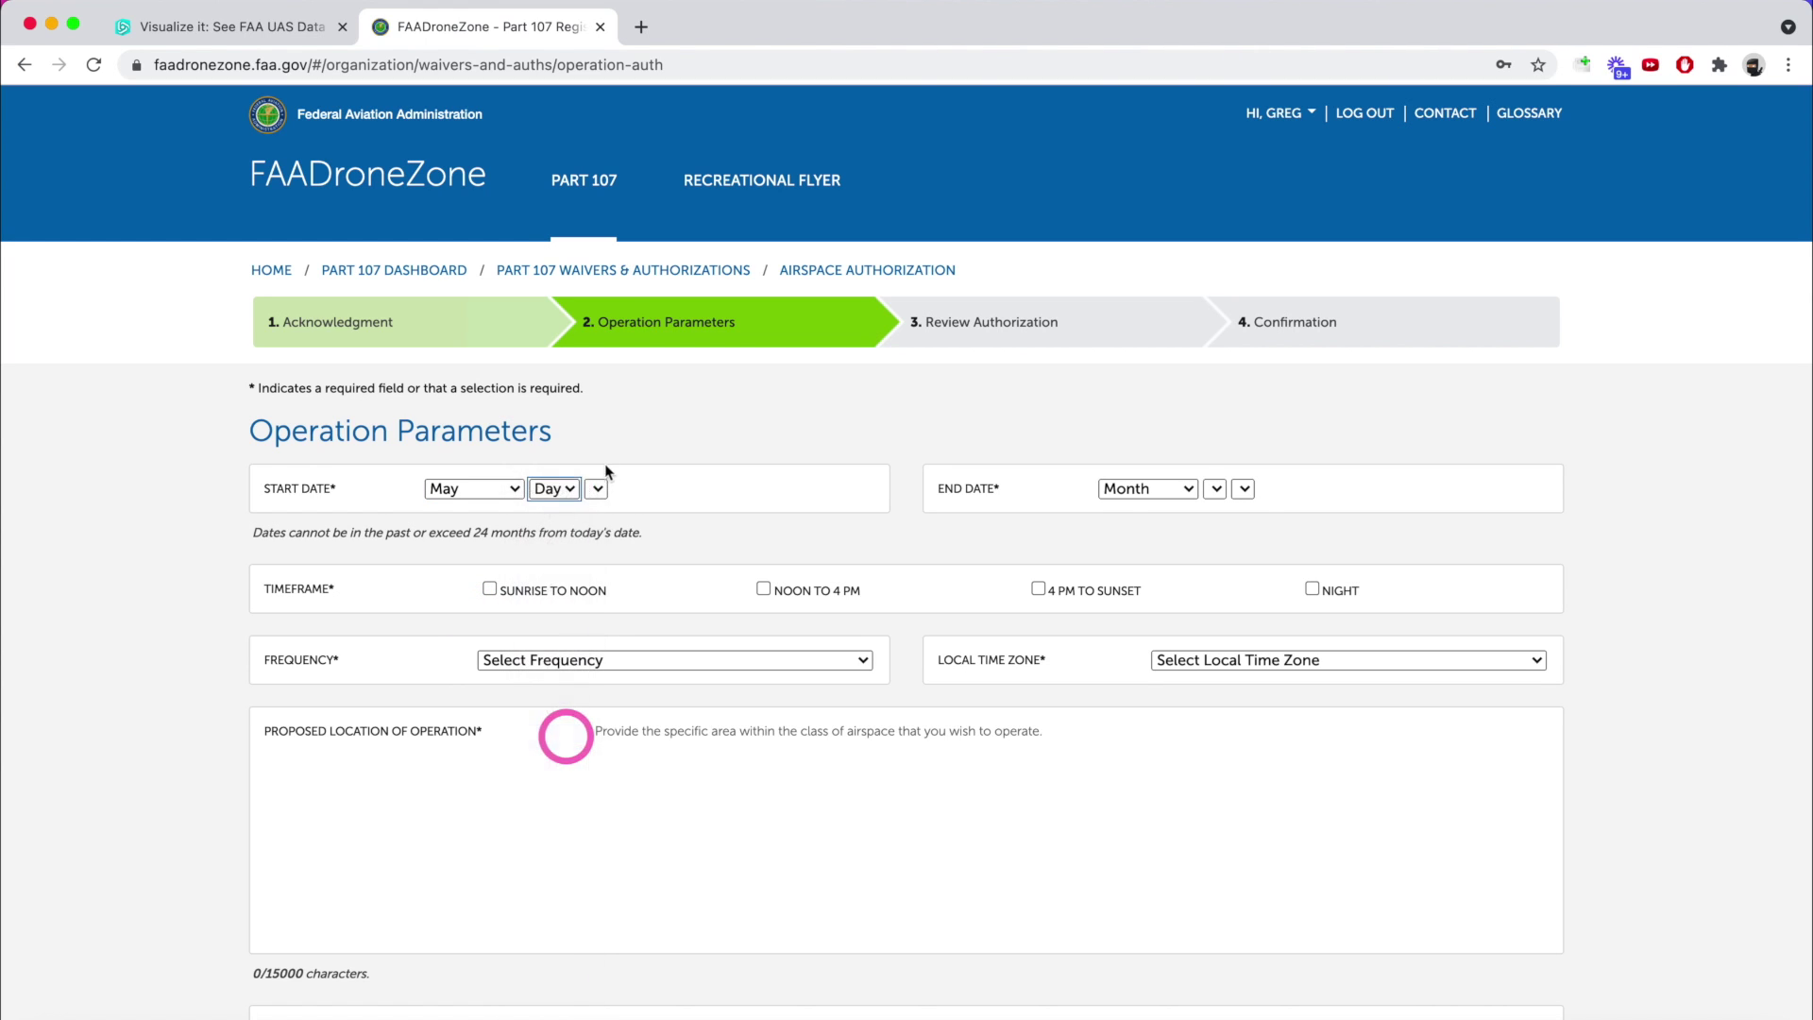
{"action": "left_click", "coordinate": [606, 493]}
{"action": "left_click", "coordinate": [609, 513]}
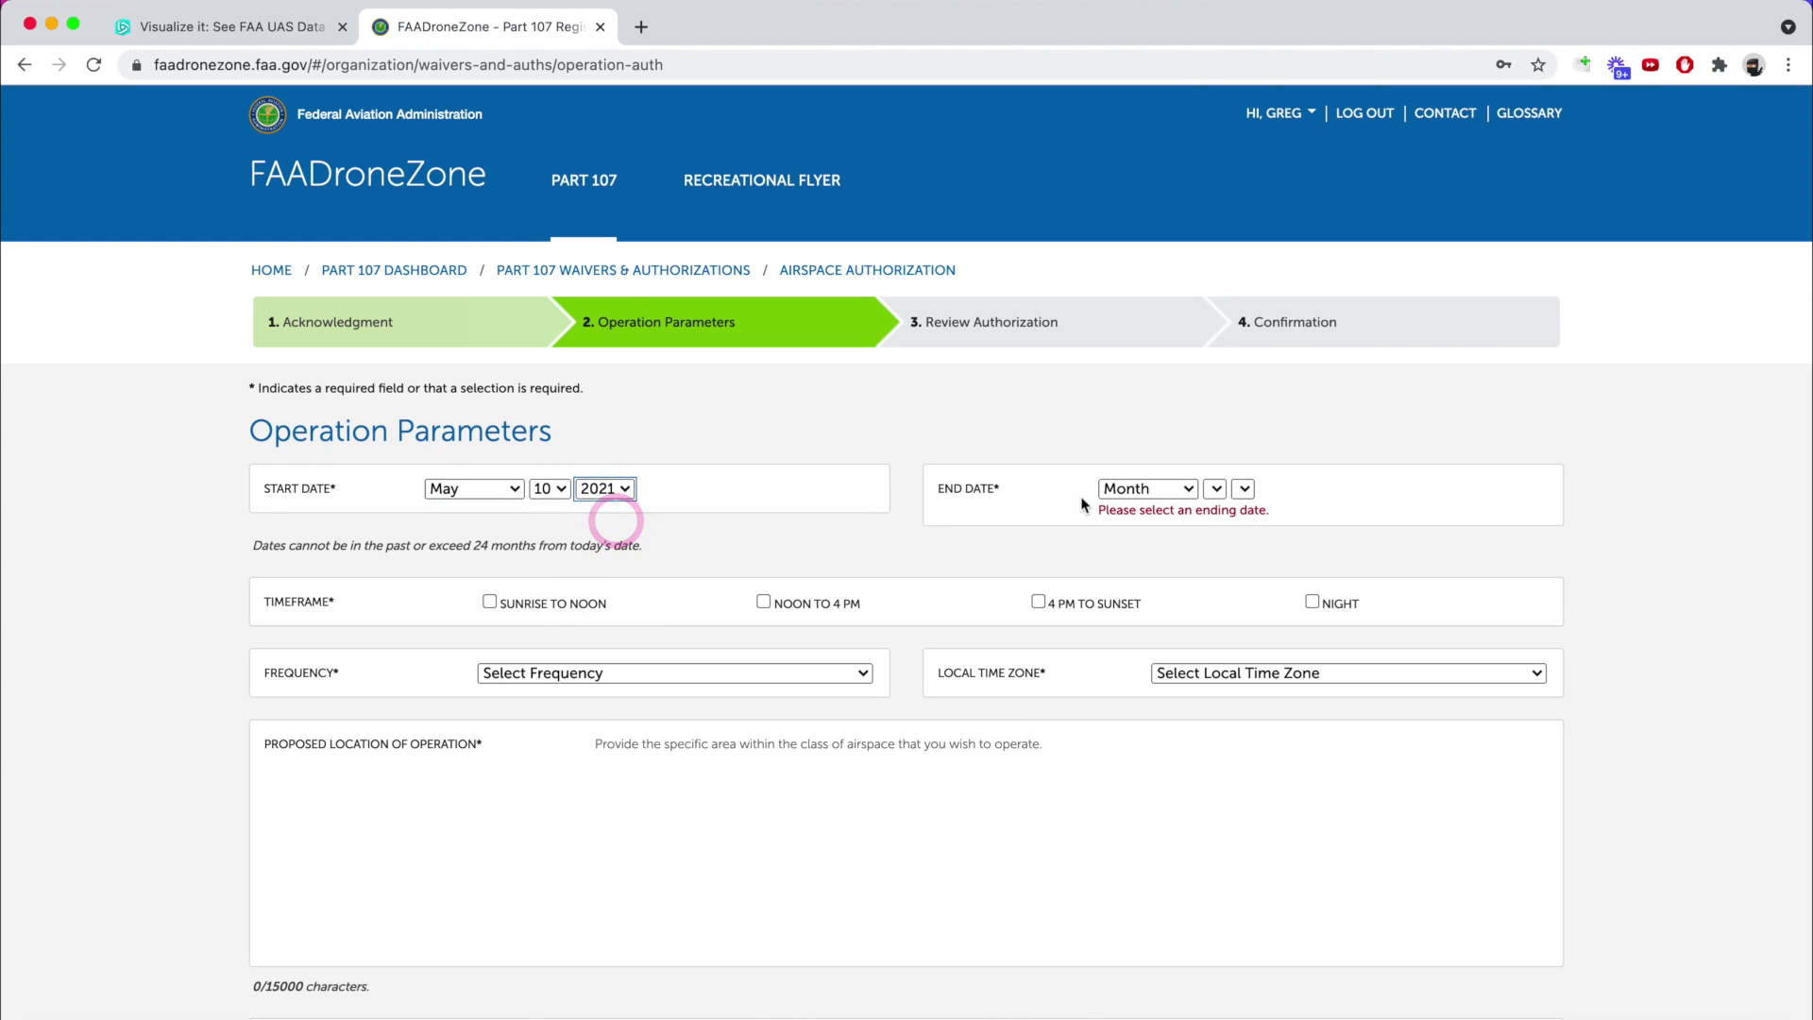
Set the operation end date to May 10, 2021
{"action": "left_click", "coordinate": [1129, 500]}
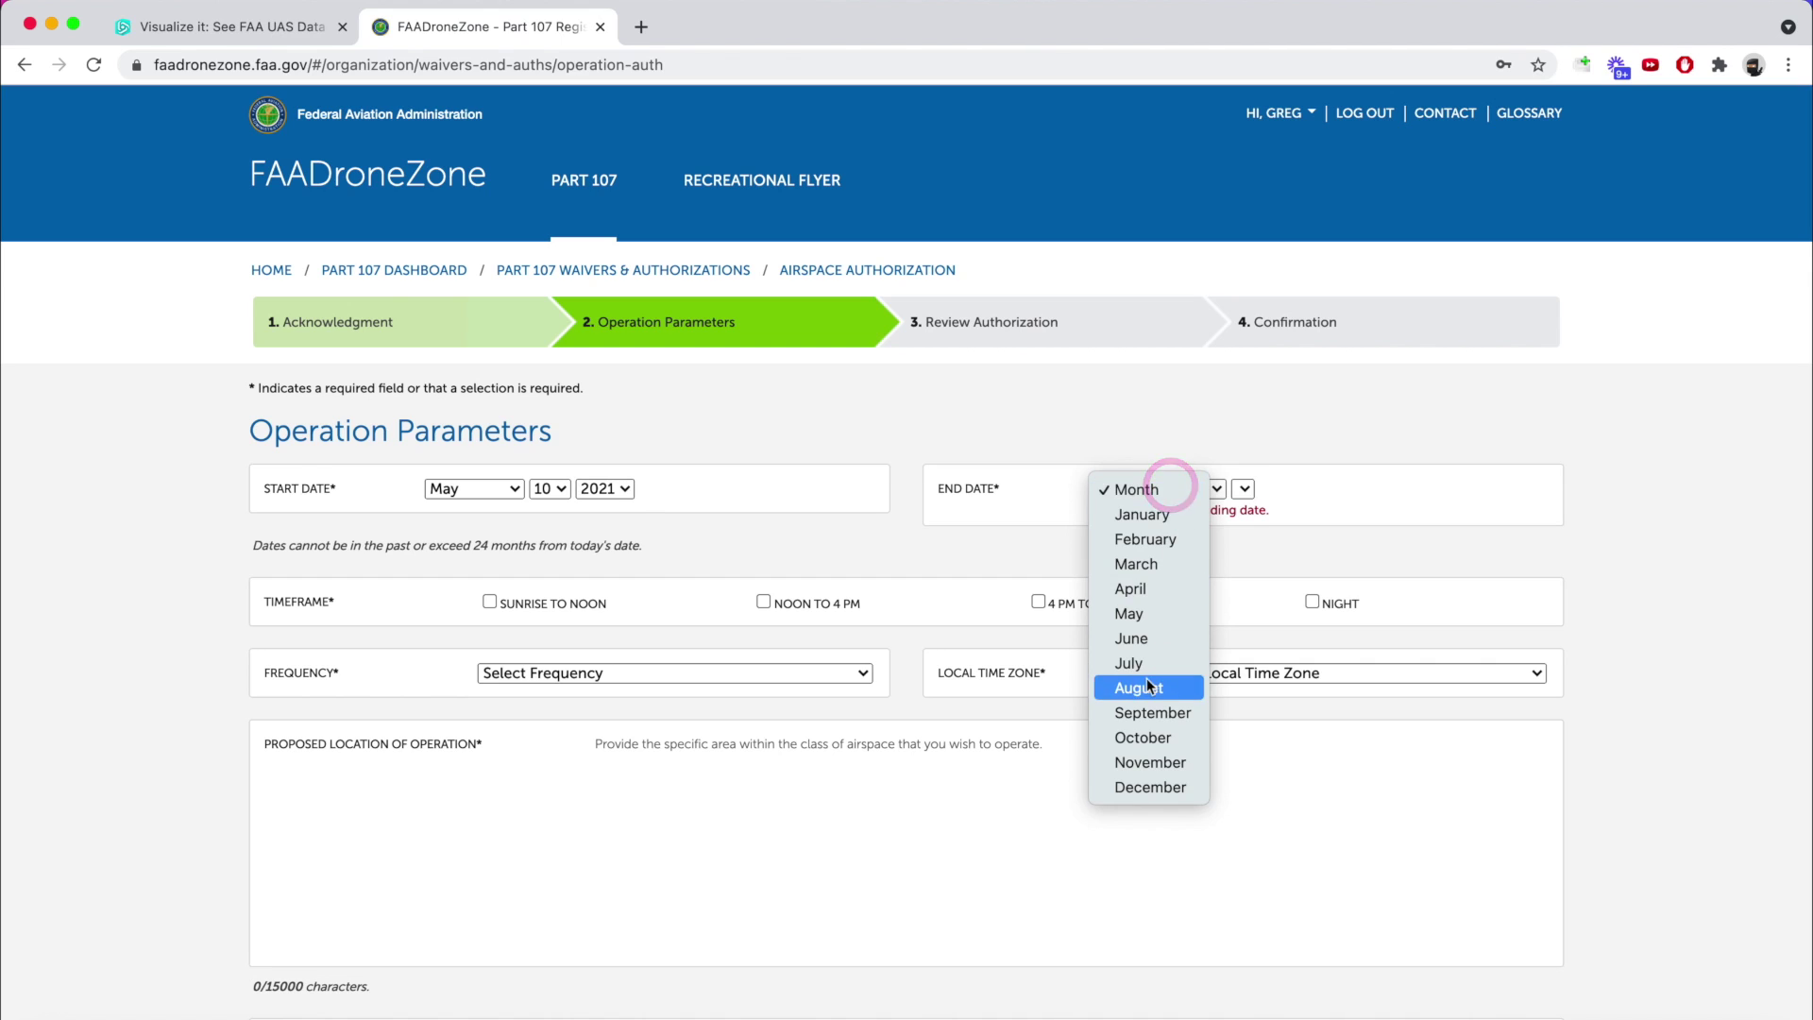
{"action": "left_click", "coordinate": [1131, 614]}
{"action": "left_click", "coordinate": [1227, 486]}
{"action": "left_click", "coordinate": [1240, 742]}
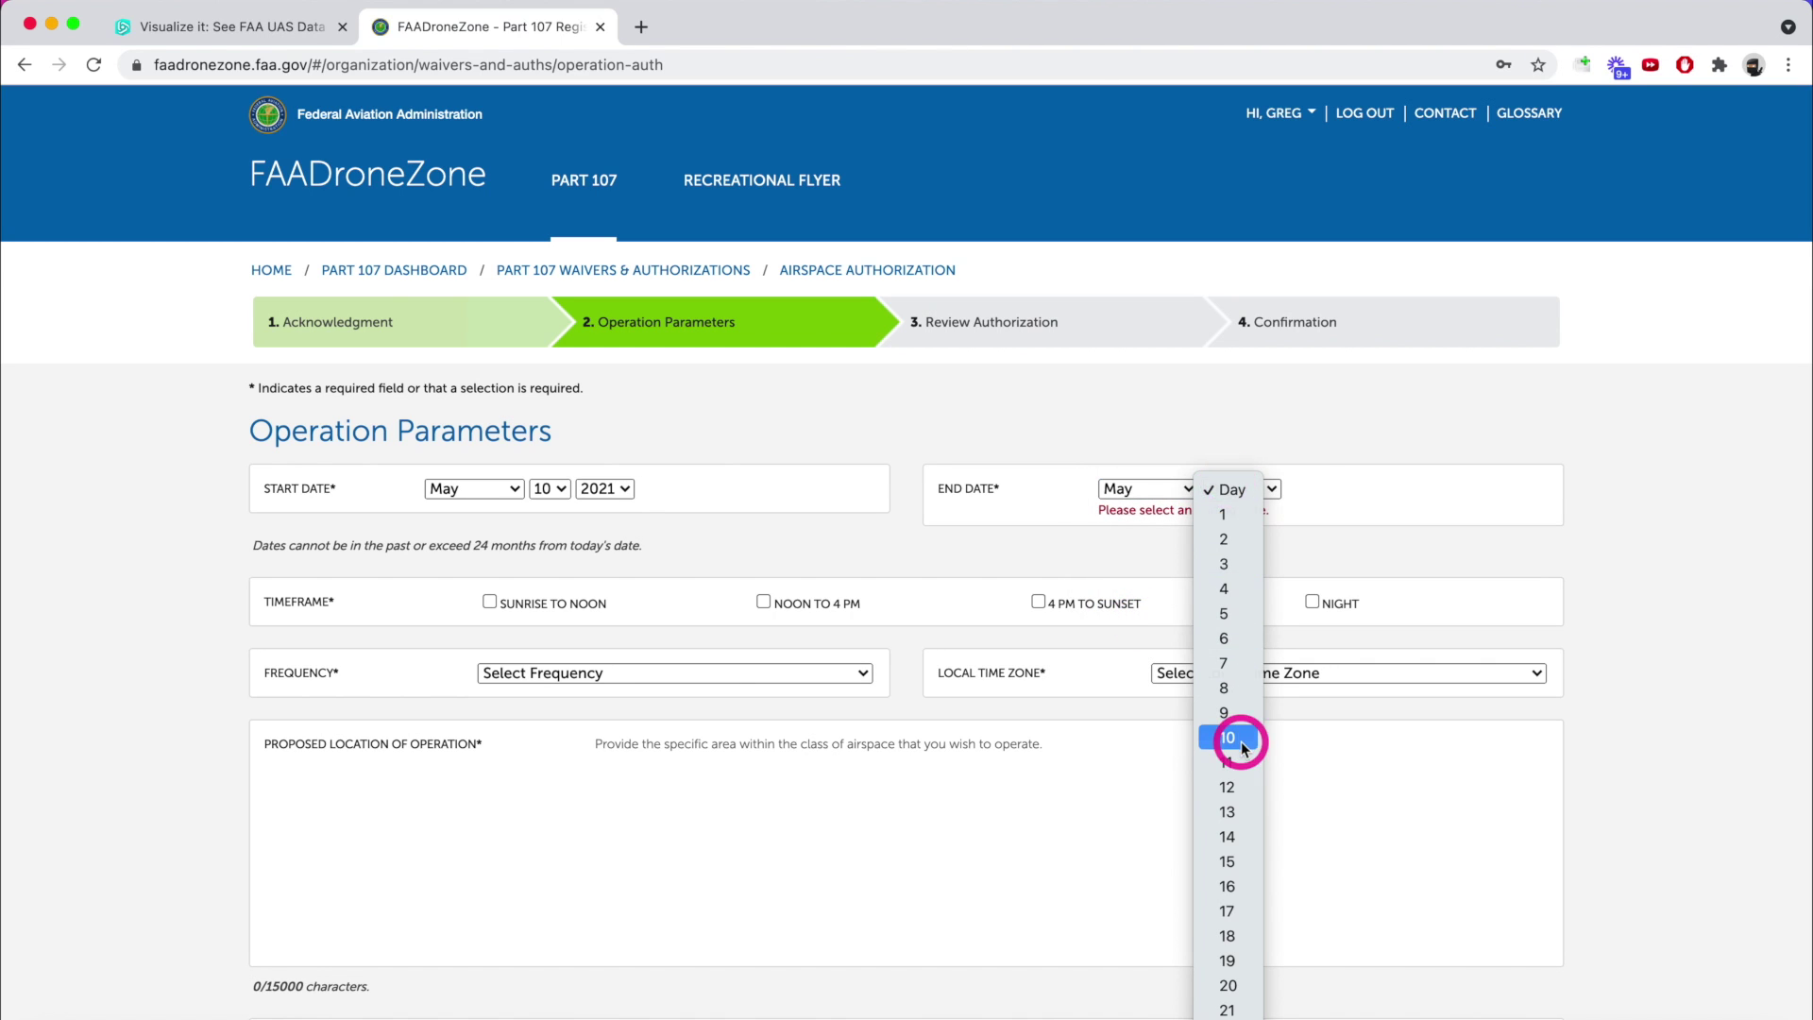
{"action": "left_click", "coordinate": [1295, 487]}
{"action": "left_click", "coordinate": [1286, 519]}
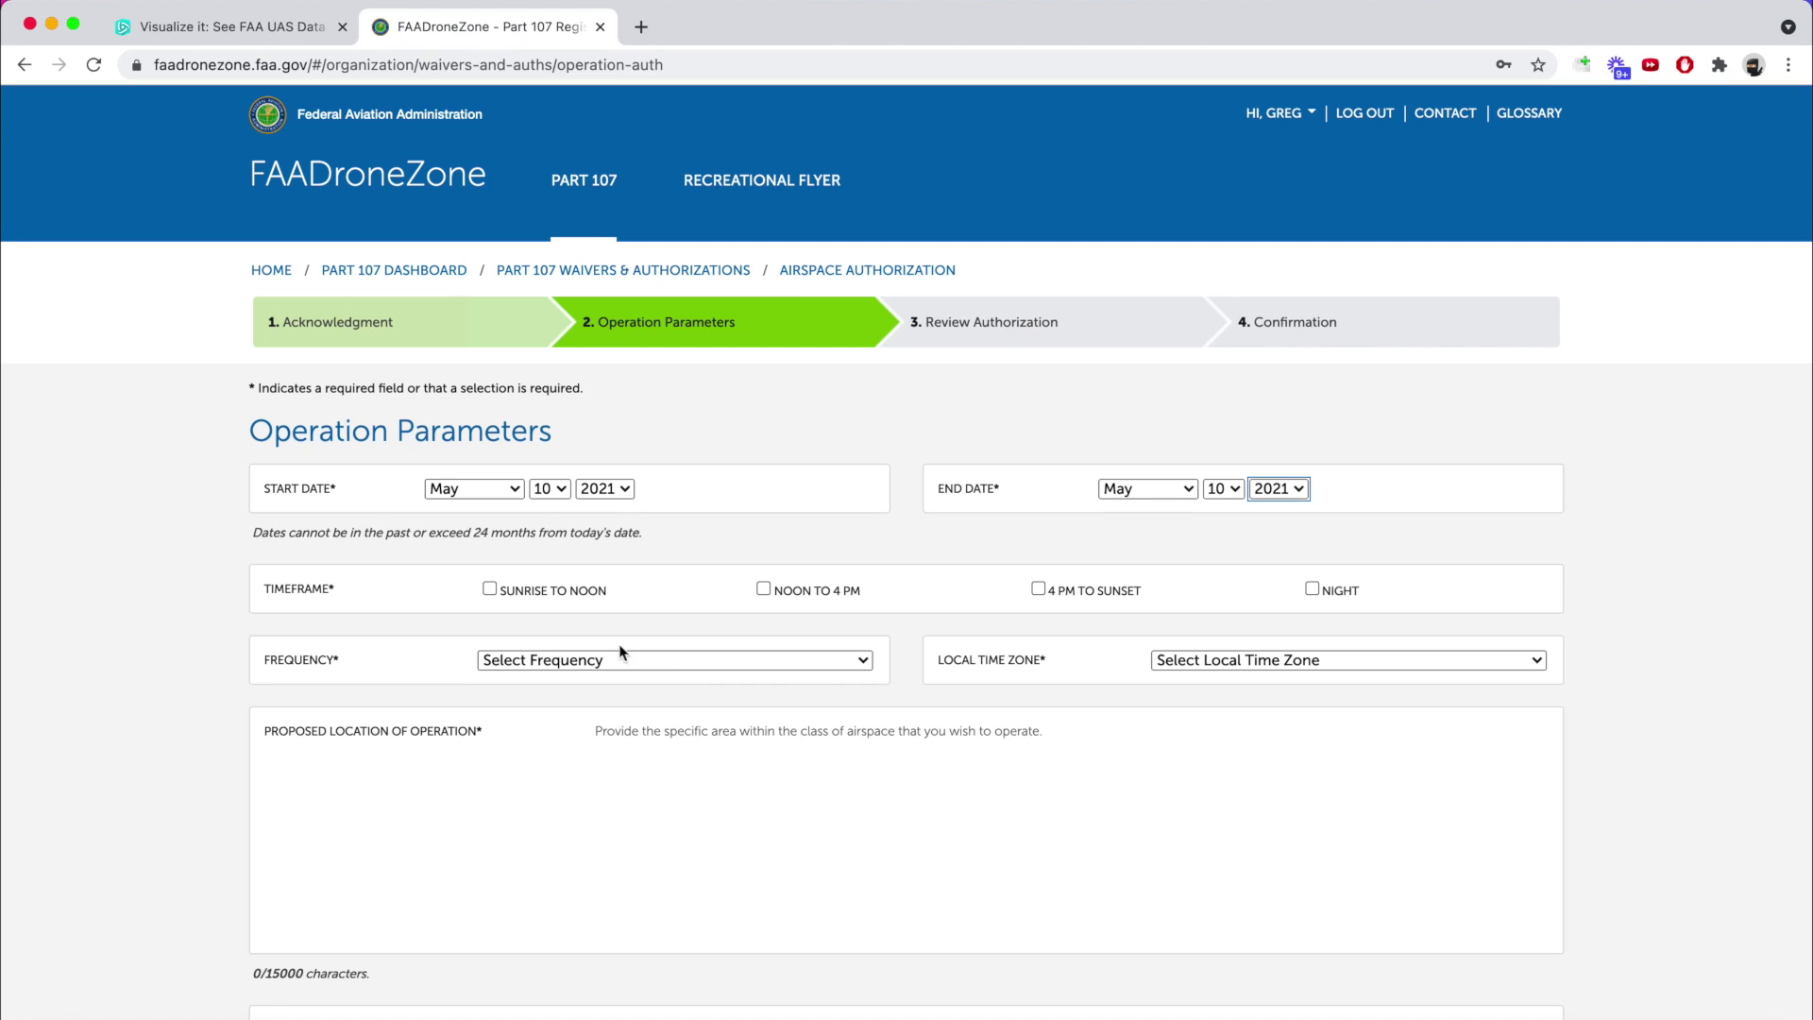
Choose Sunrise to Noon, Daily frequency and Mountain Standard Time (UTC-7)
{"action": "left_click", "coordinate": [492, 589]}
{"action": "left_click", "coordinate": [689, 666]}
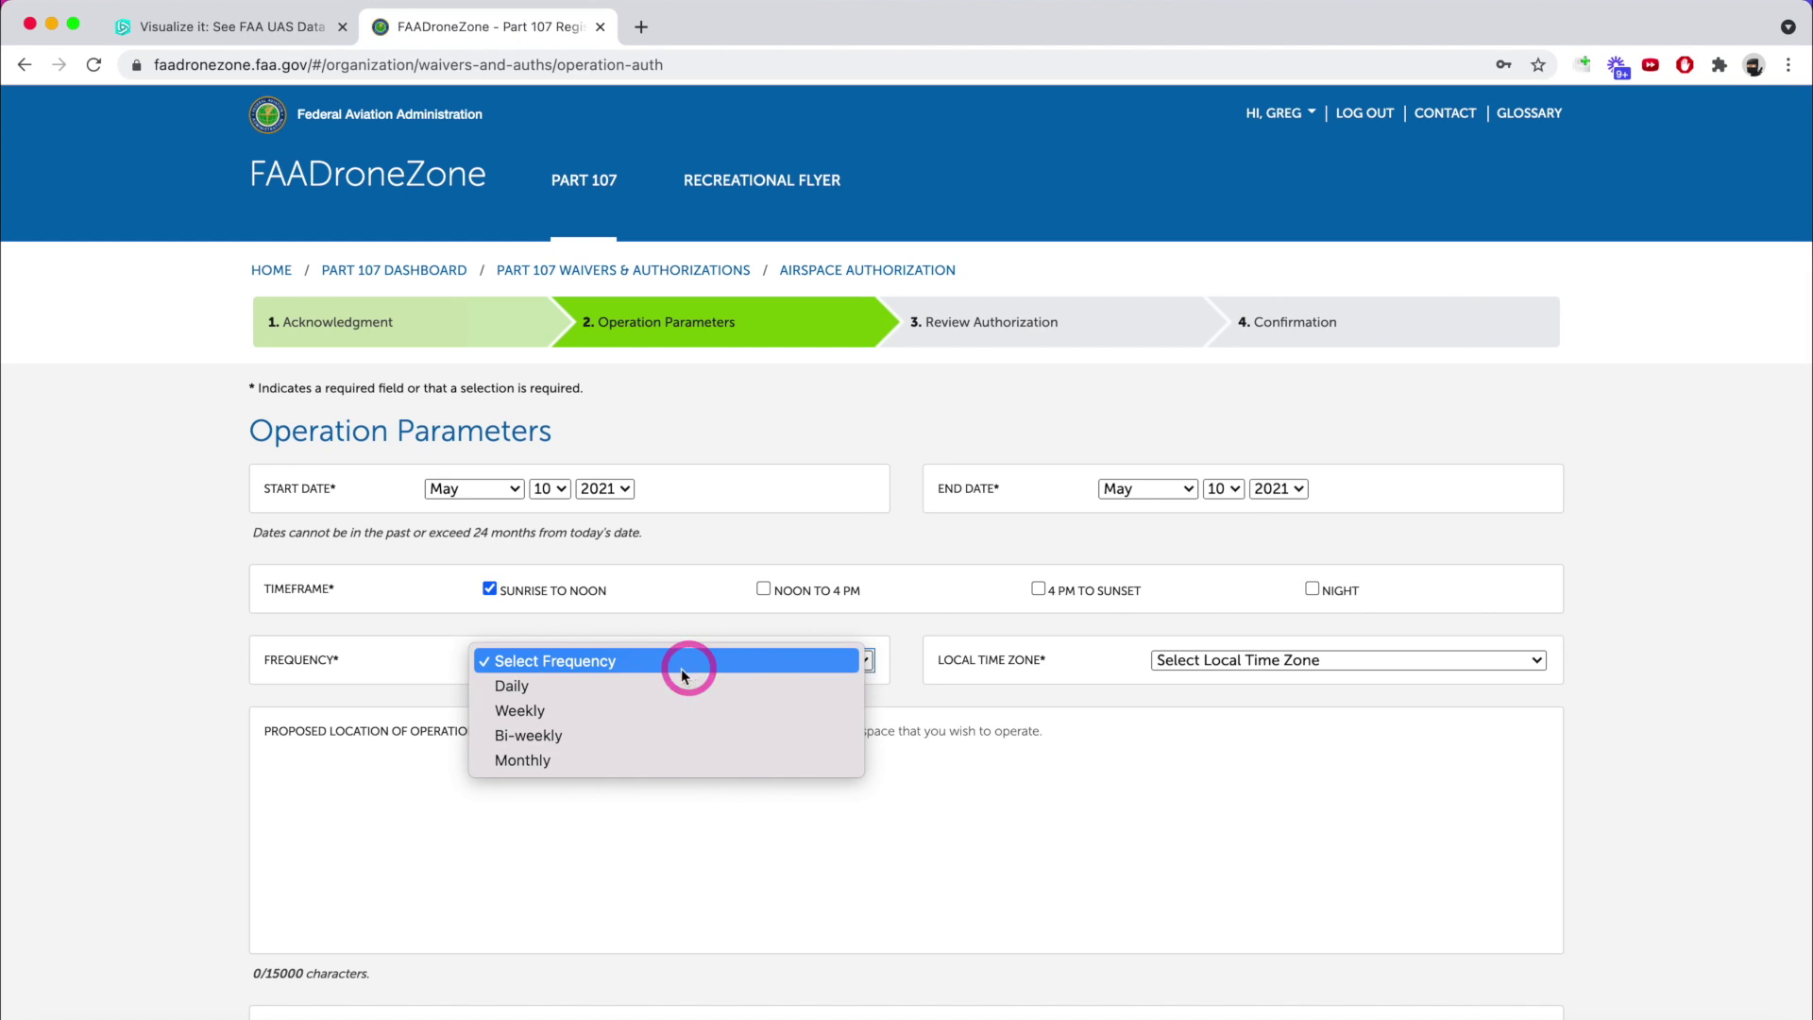
{"action": "left_click", "coordinate": [536, 690]}
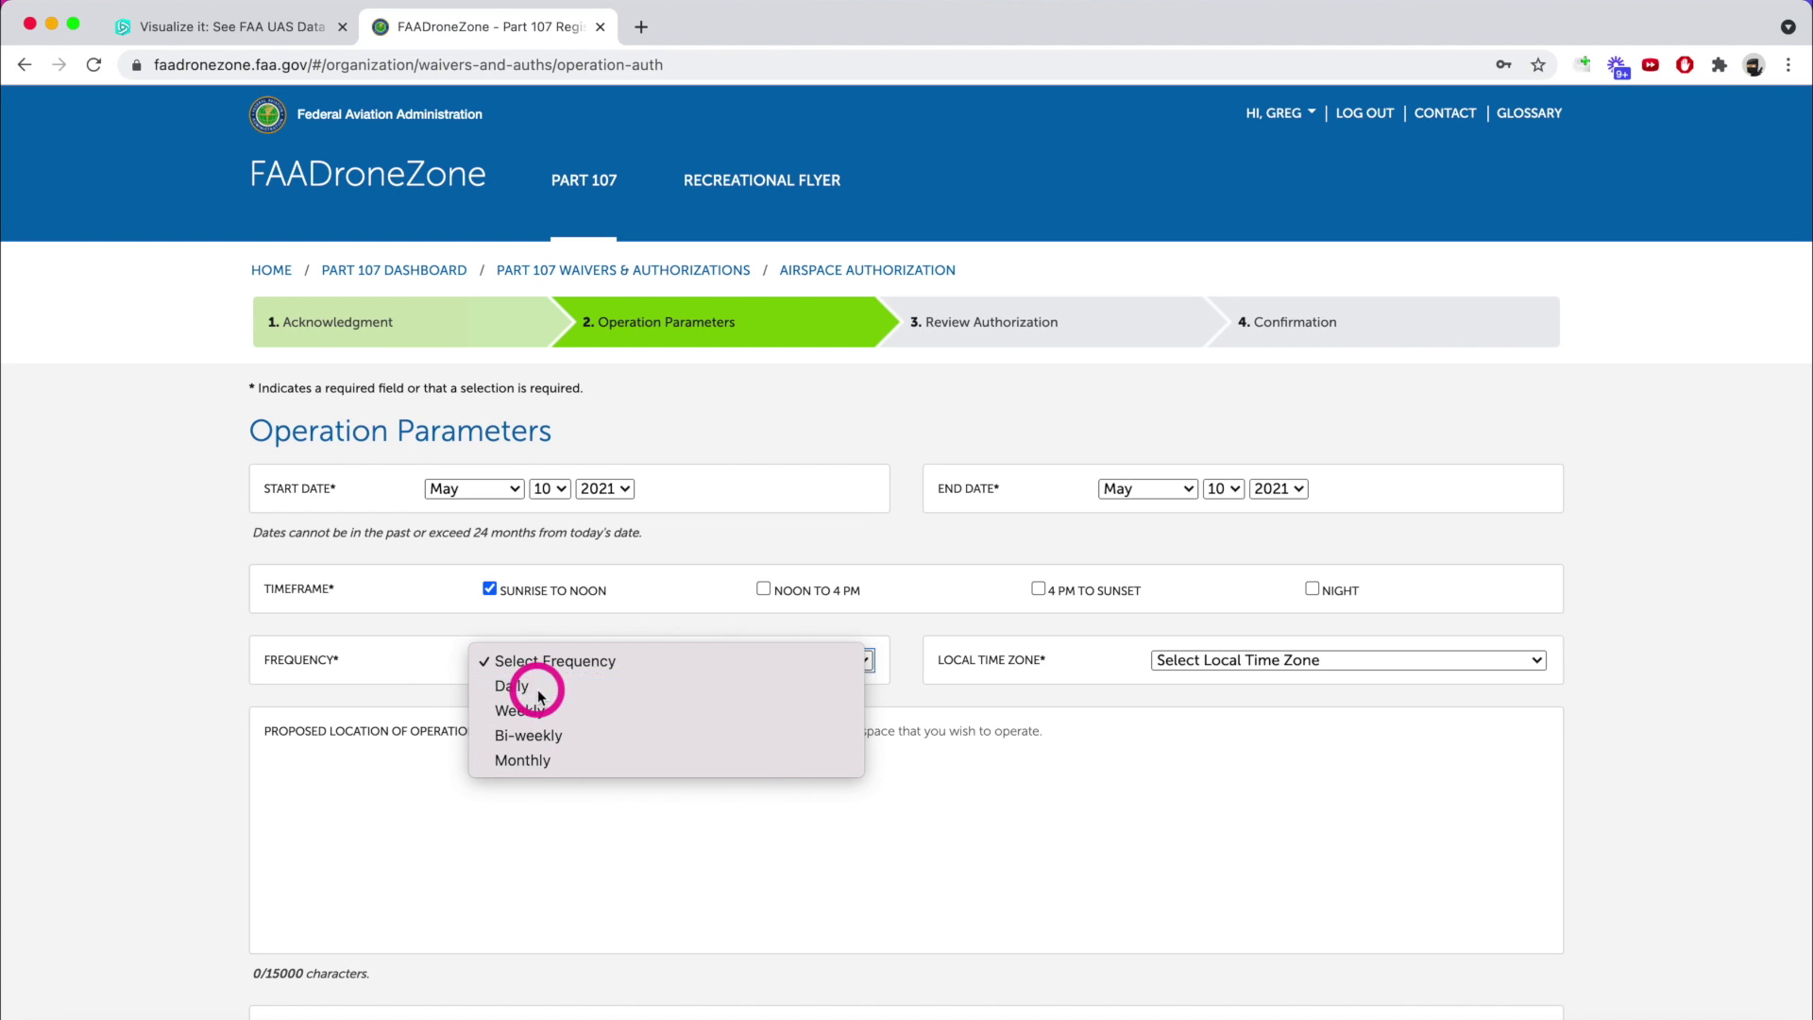
{"action": "scroll", "coordinate": [887, 566], "scroll_direction": "down", "scroll_amount": 1}
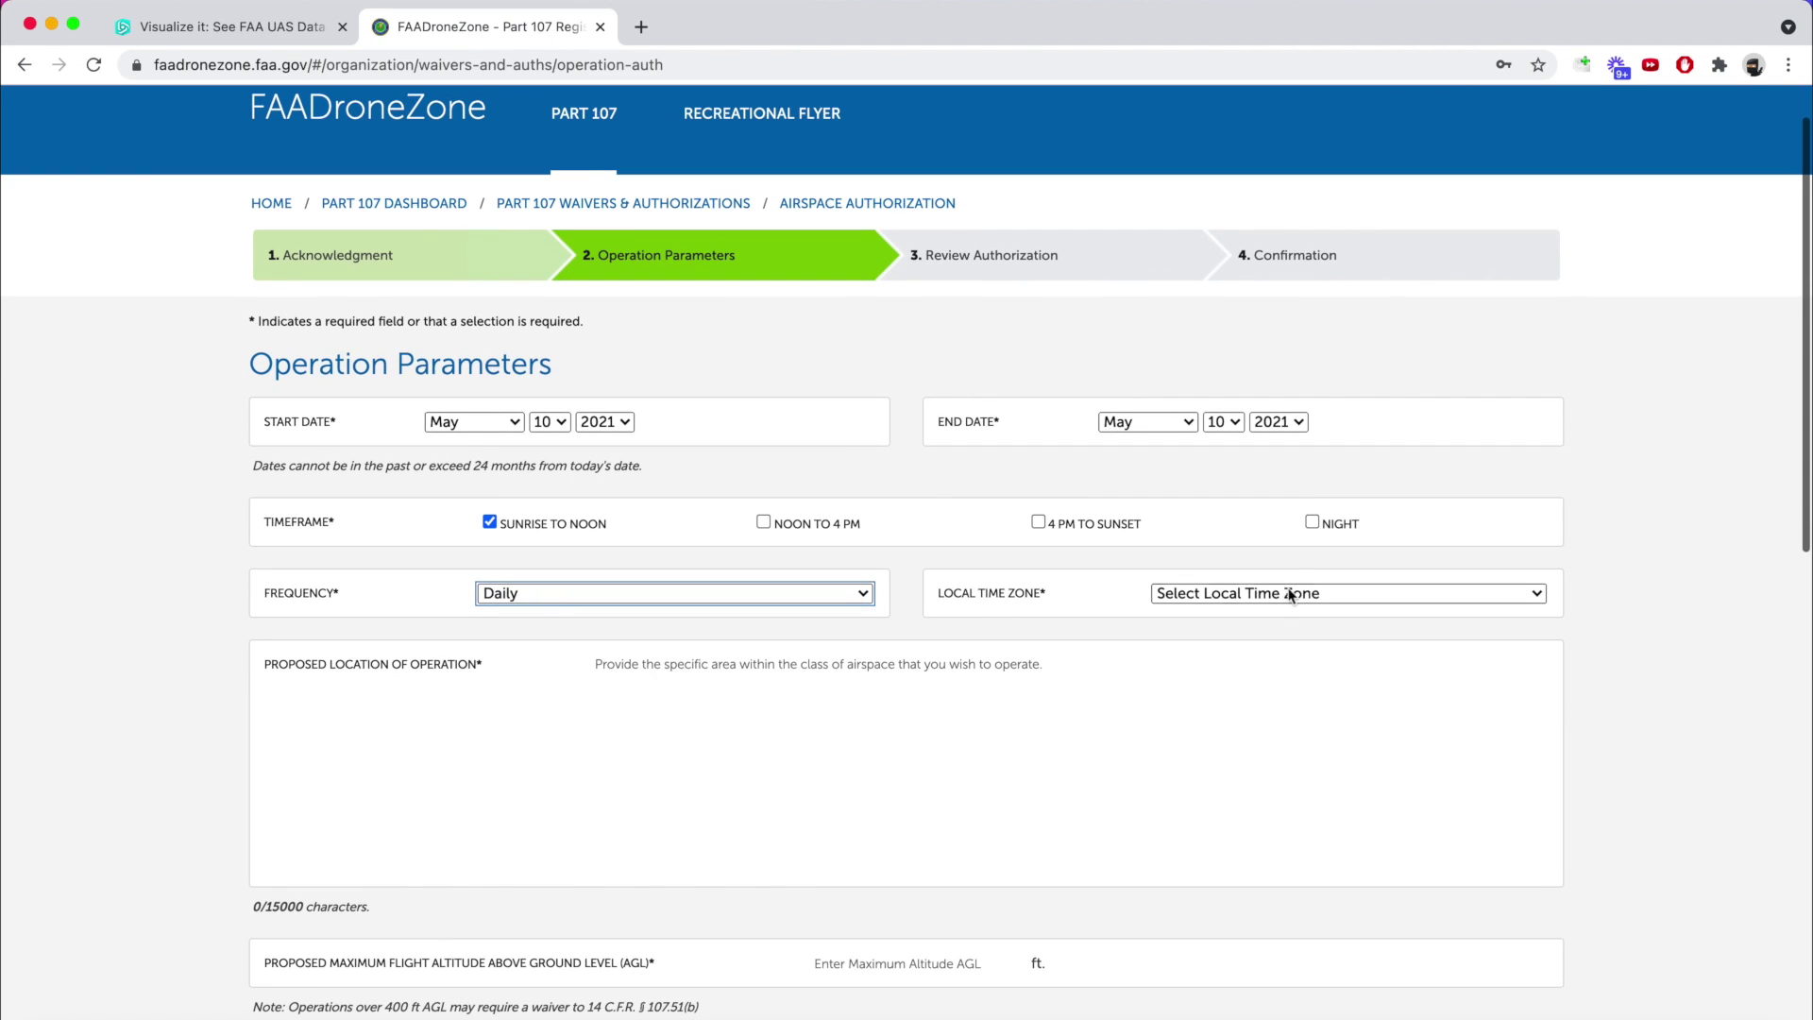
{"action": "left_click", "coordinate": [1289, 602]}
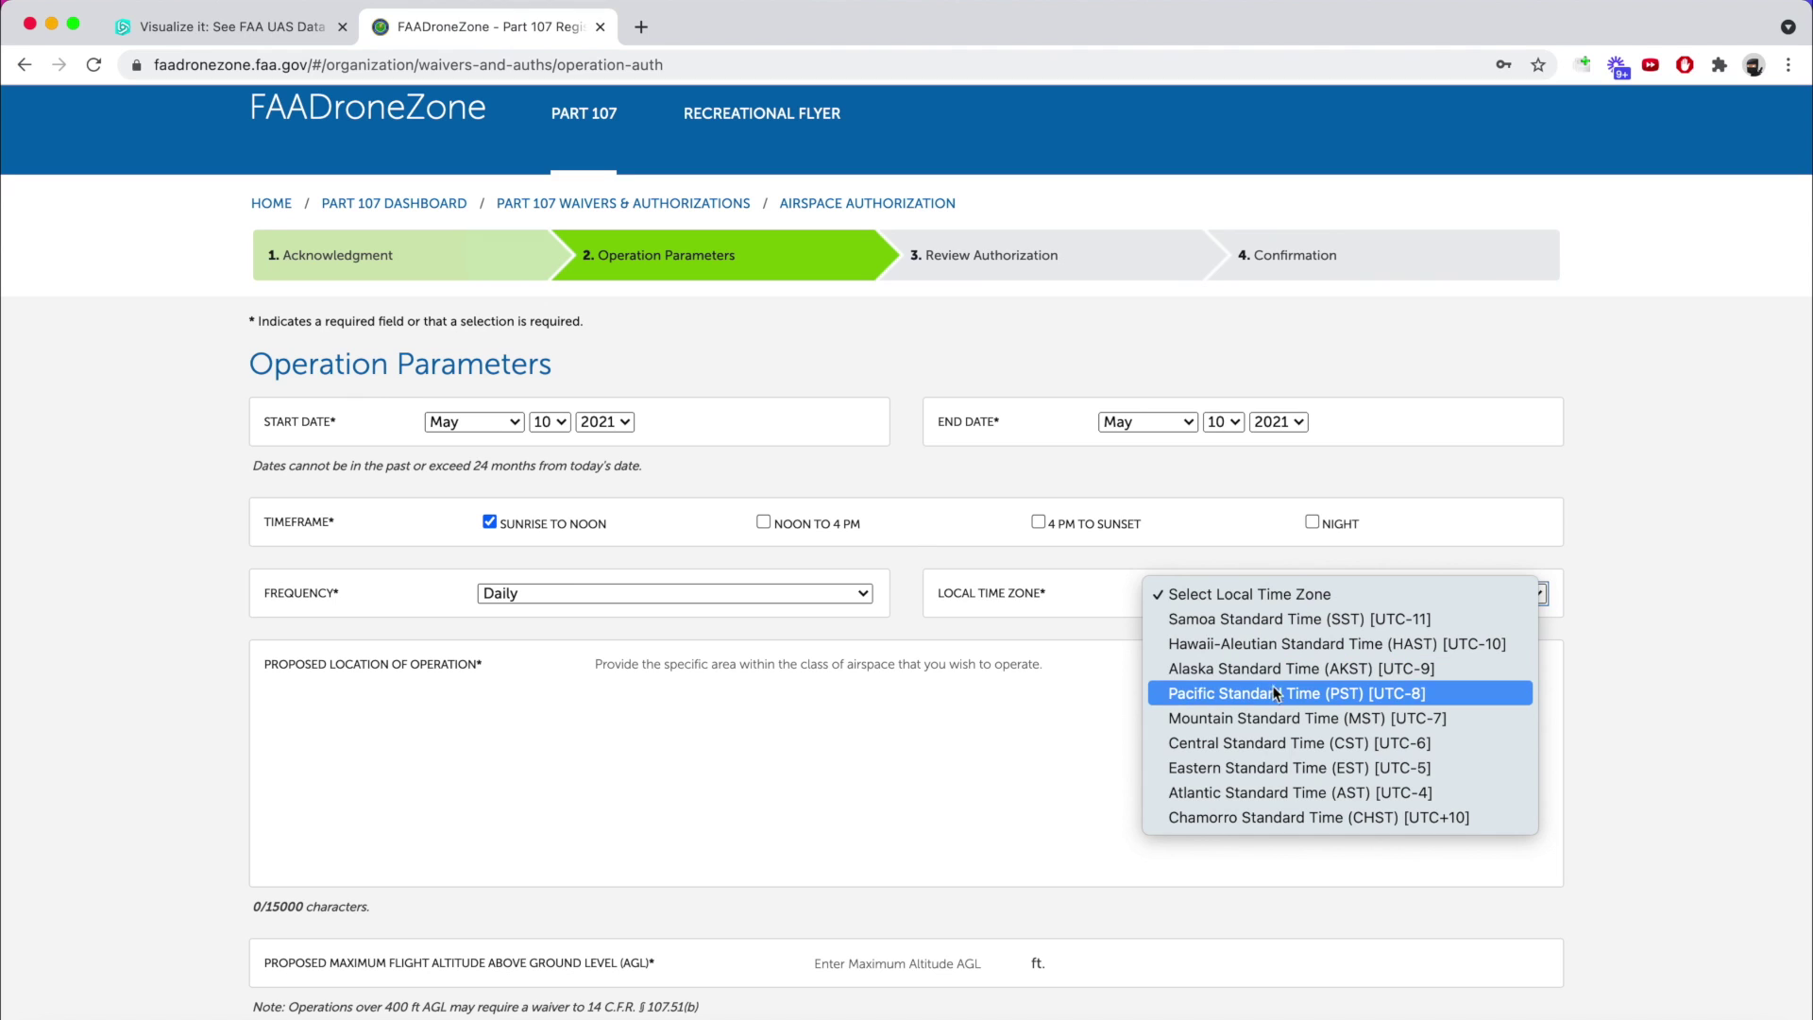
{"action": "left_click", "coordinate": [1290, 718]}
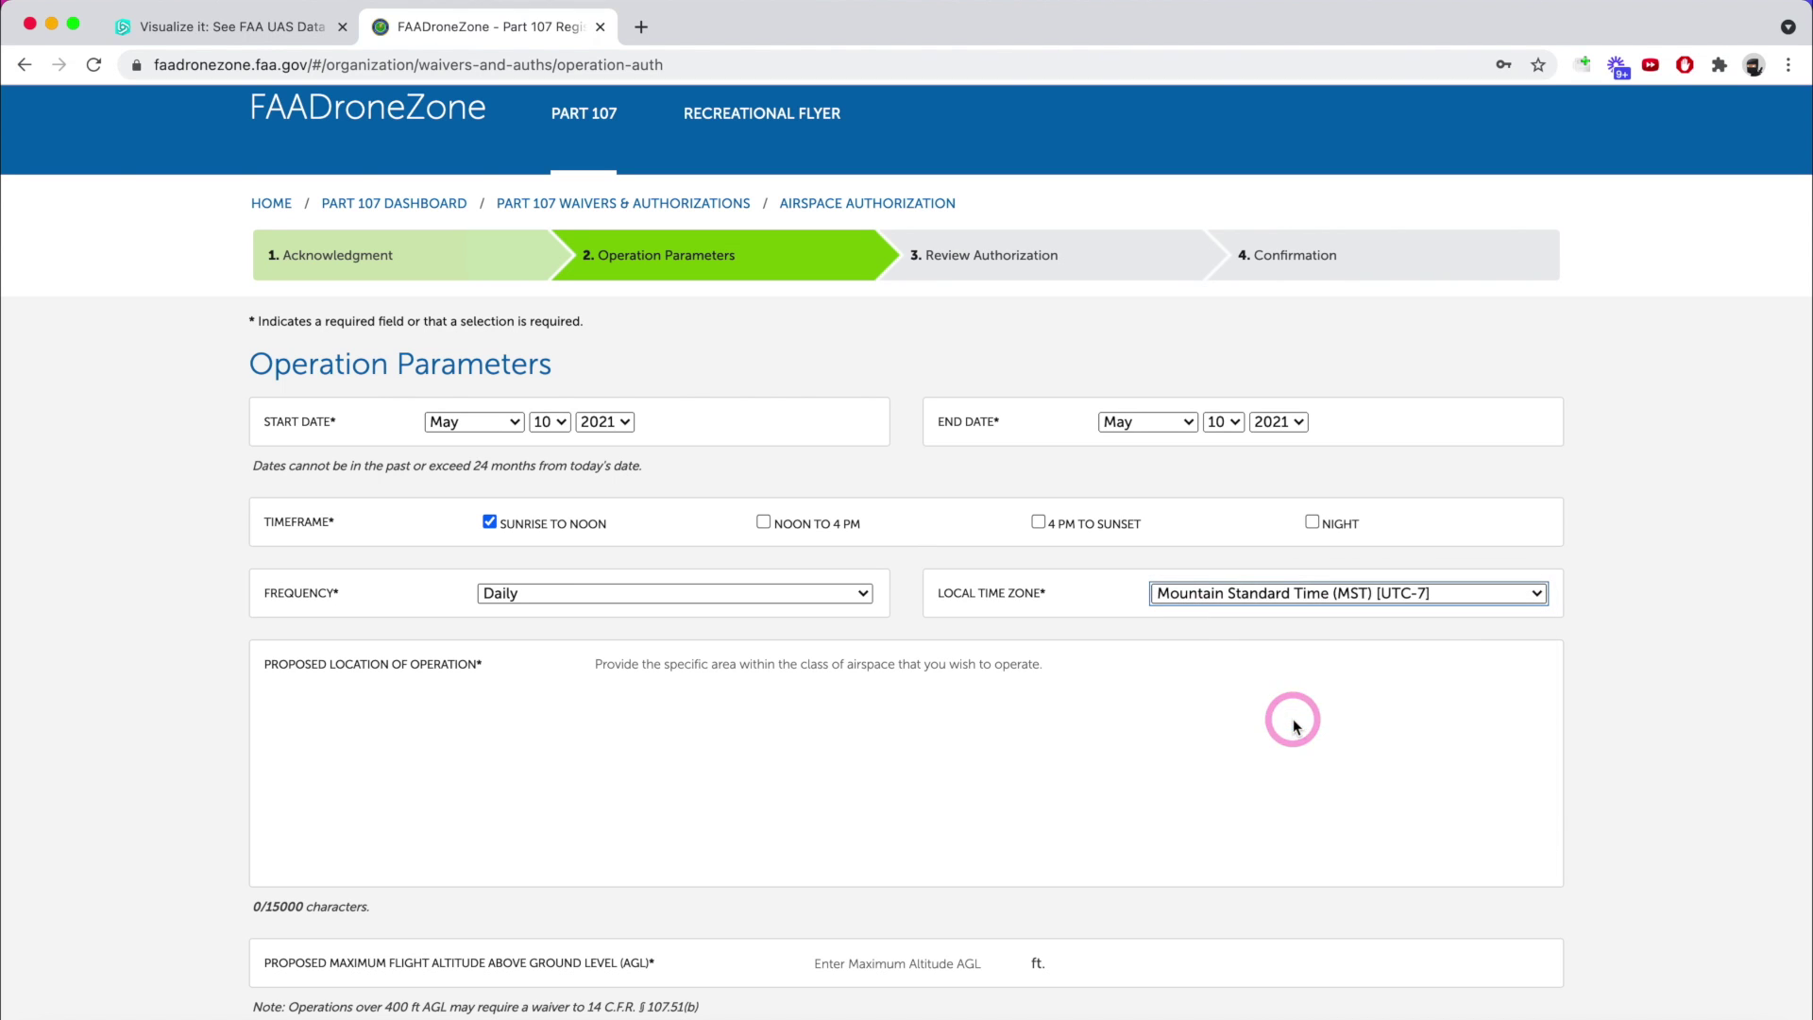
{"action": "left_click", "coordinate": [712, 697]}
{"action": "scroll", "coordinate": [712, 699], "scroll_direction": "down", "scroll_amount": 1}
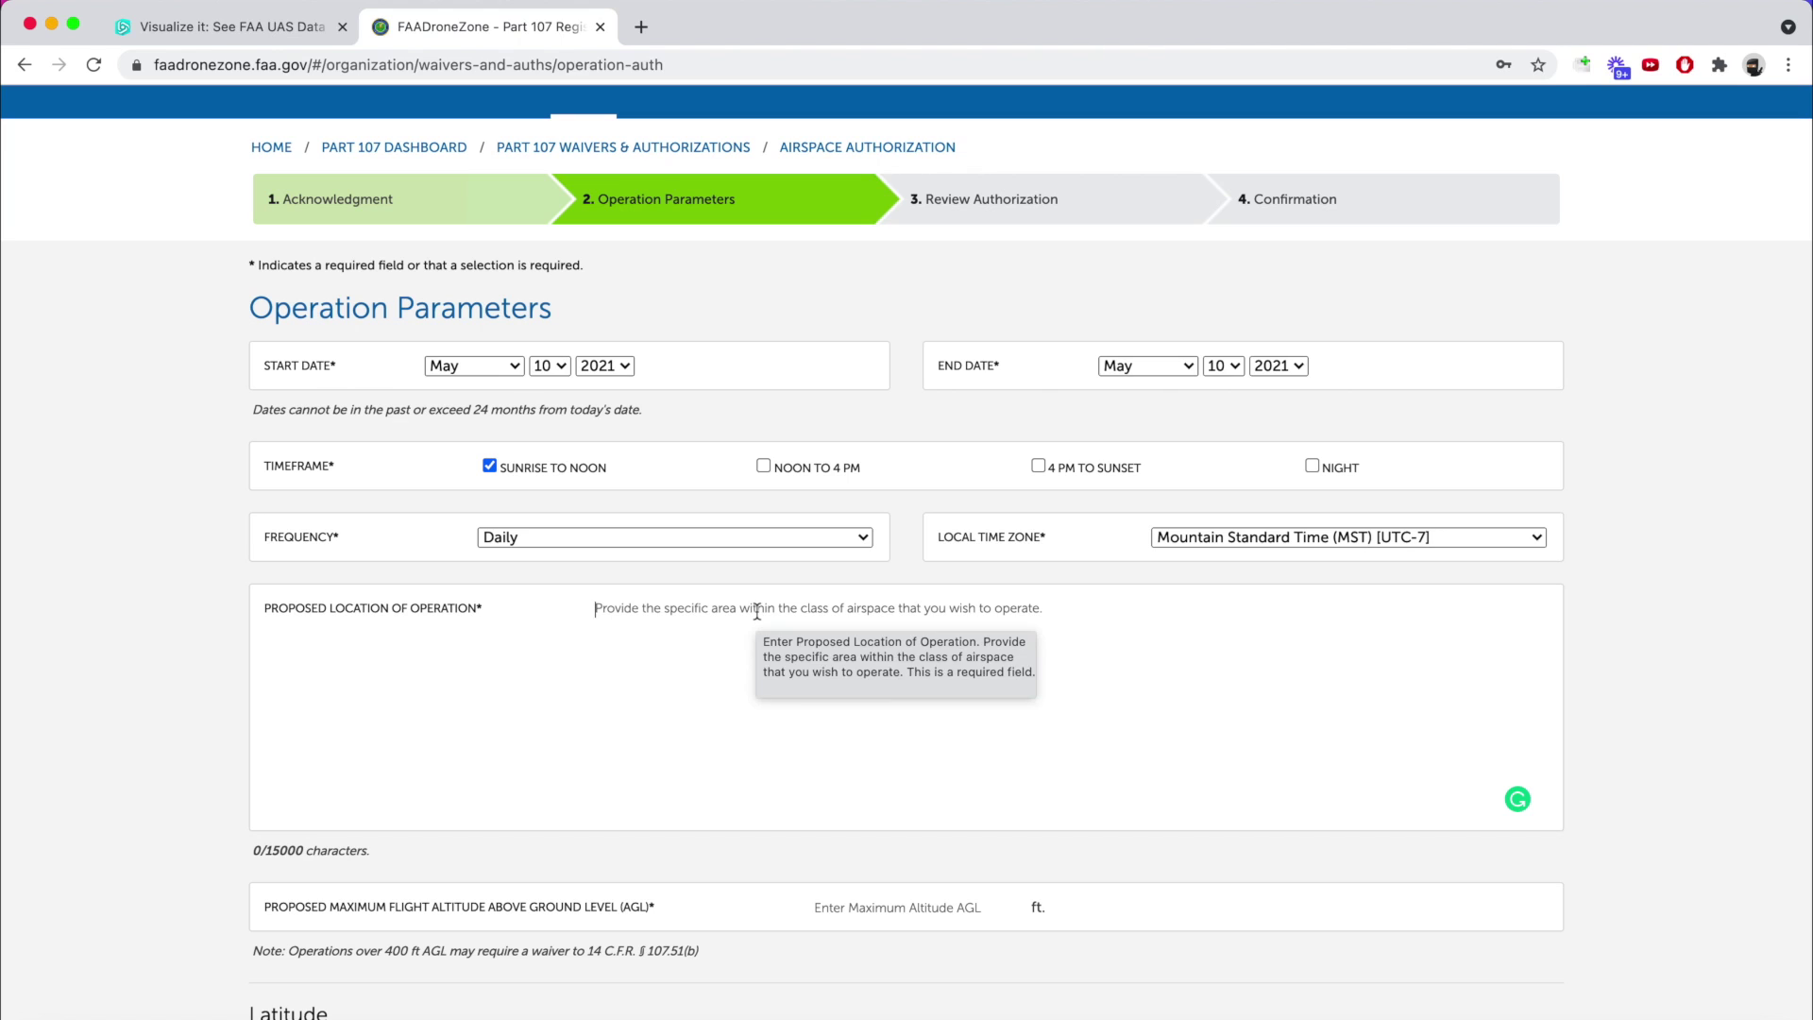
Describe the location as near Point of Rocks, below the highest natural obstacle
{"action": "type", "text": "I will be flying near Point of Rocks and staying below the highest elevation in the area."}
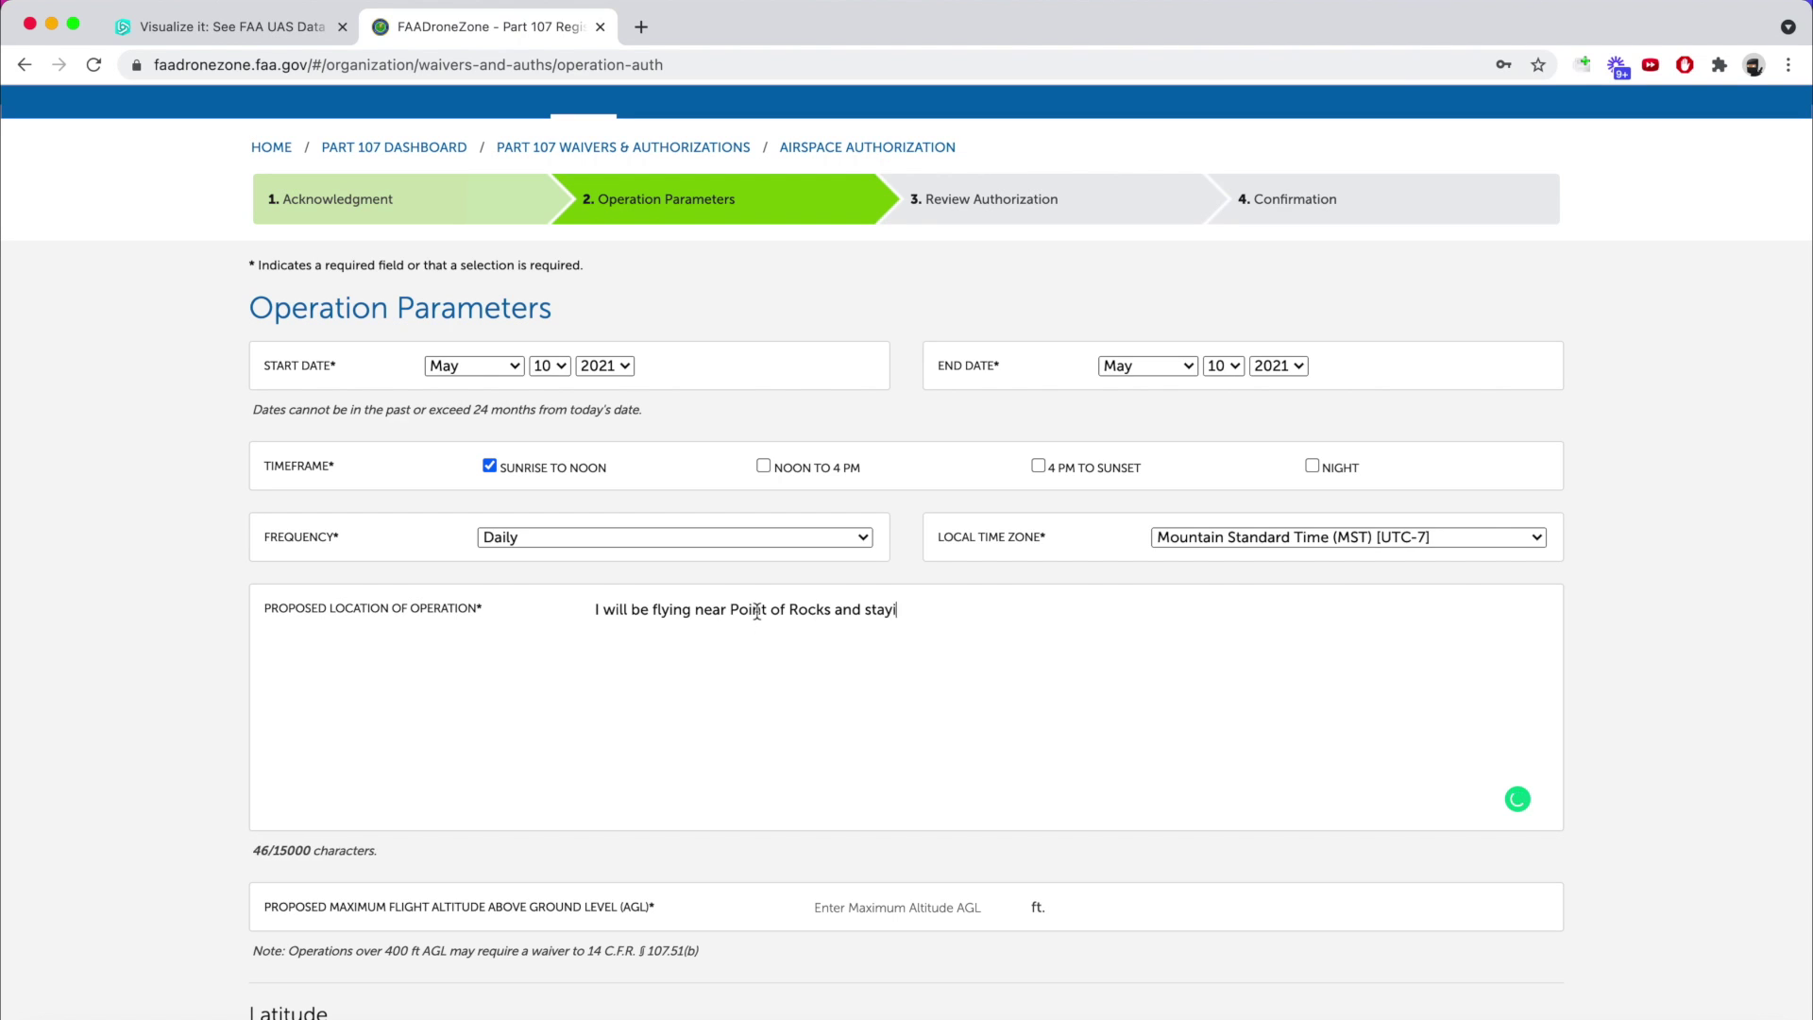
{"action": "double_click", "coordinate": [1083, 609]}
{"action": "type", "text": "natural obstacle"}
Enter a maximum flight altitude of 100 ft AGL
{"action": "scroll", "coordinate": [1376, 583], "scroll_direction": "down", "scroll_amount": 1}
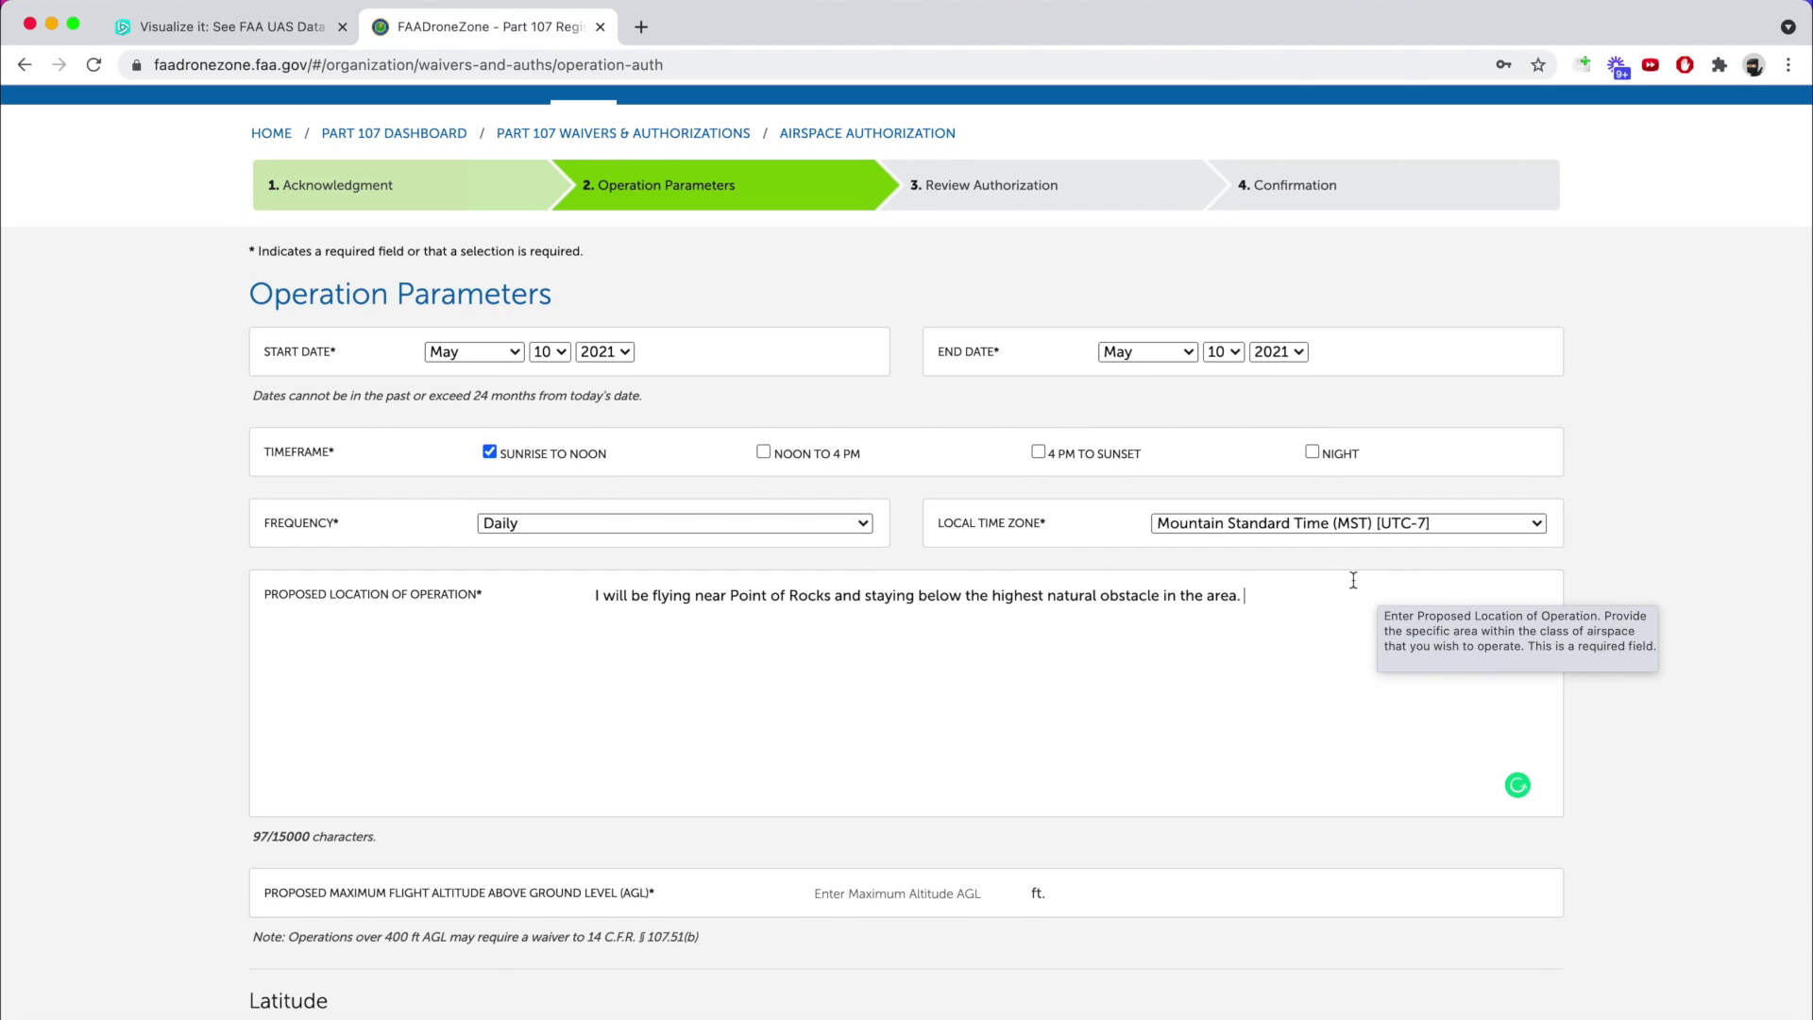
{"action": "scroll", "coordinate": [1020, 563], "scroll_direction": "down", "scroll_amount": 5}
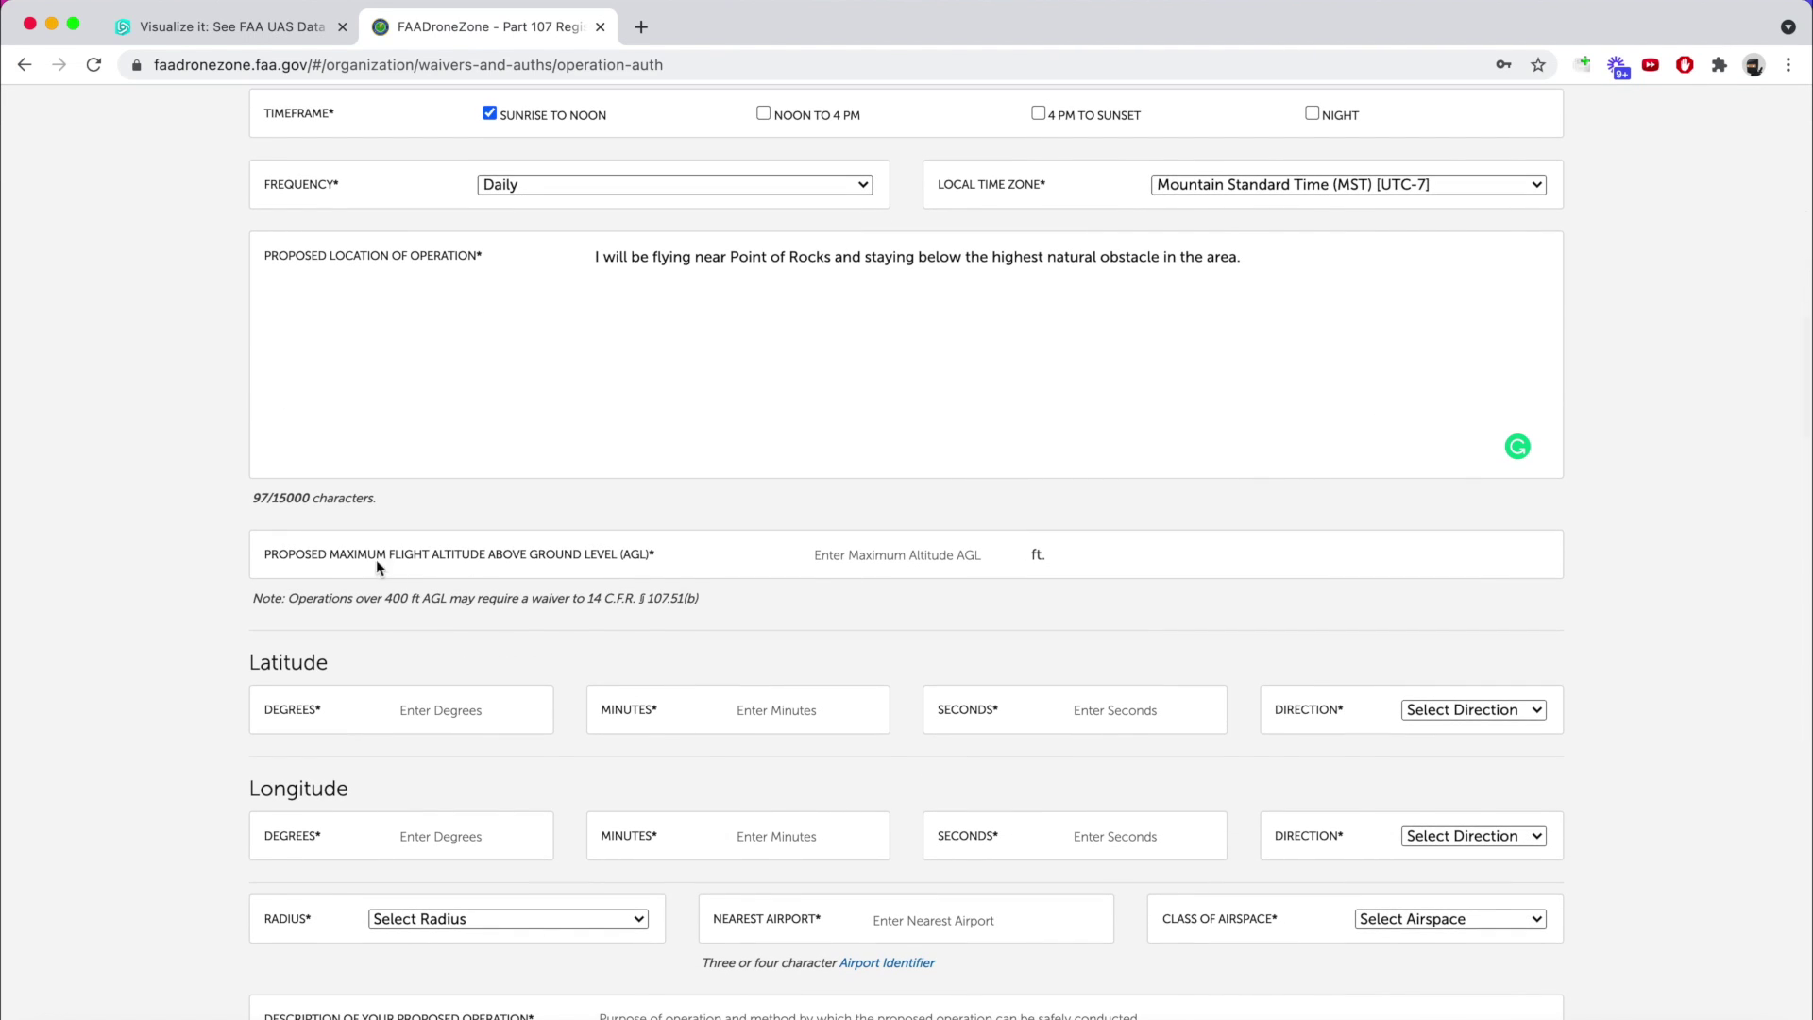
{"action": "left_click", "coordinate": [887, 546]}
{"action": "type", "text": "100"}
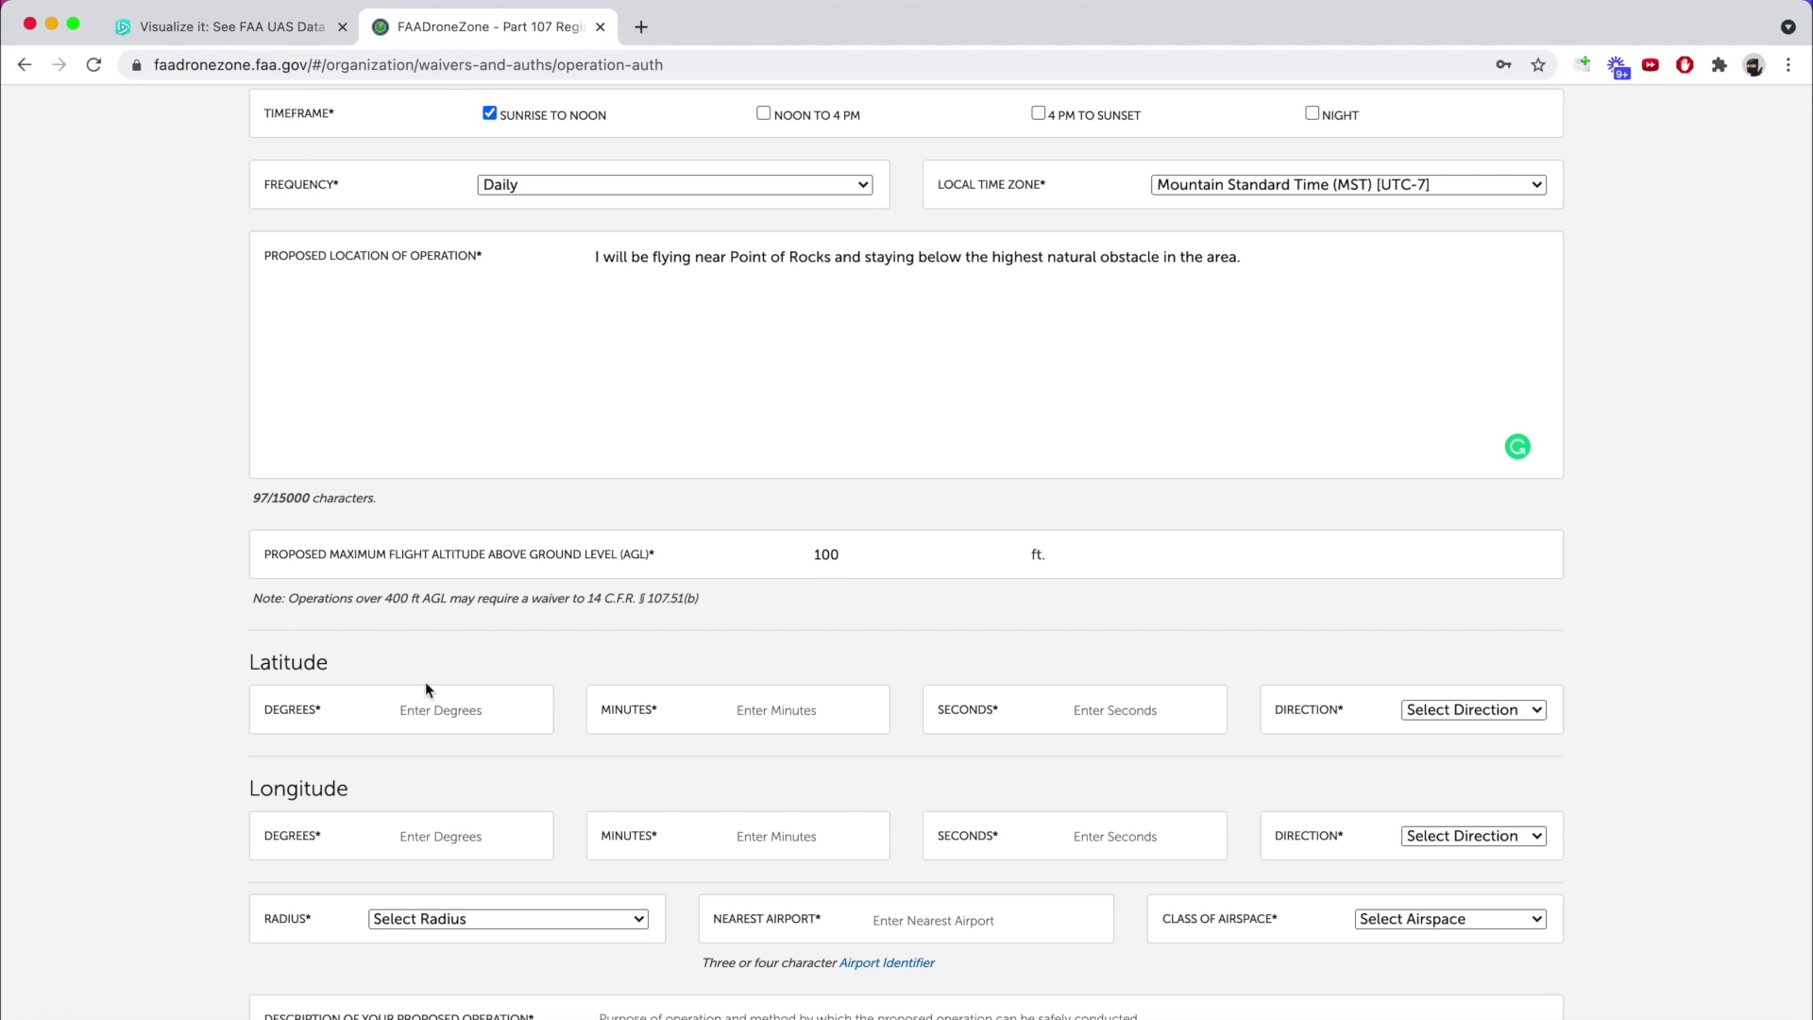
{"action": "left_click", "coordinate": [517, 652]}
{"action": "scroll", "coordinate": [421, 608], "scroll_direction": "down", "scroll_amount": 3}
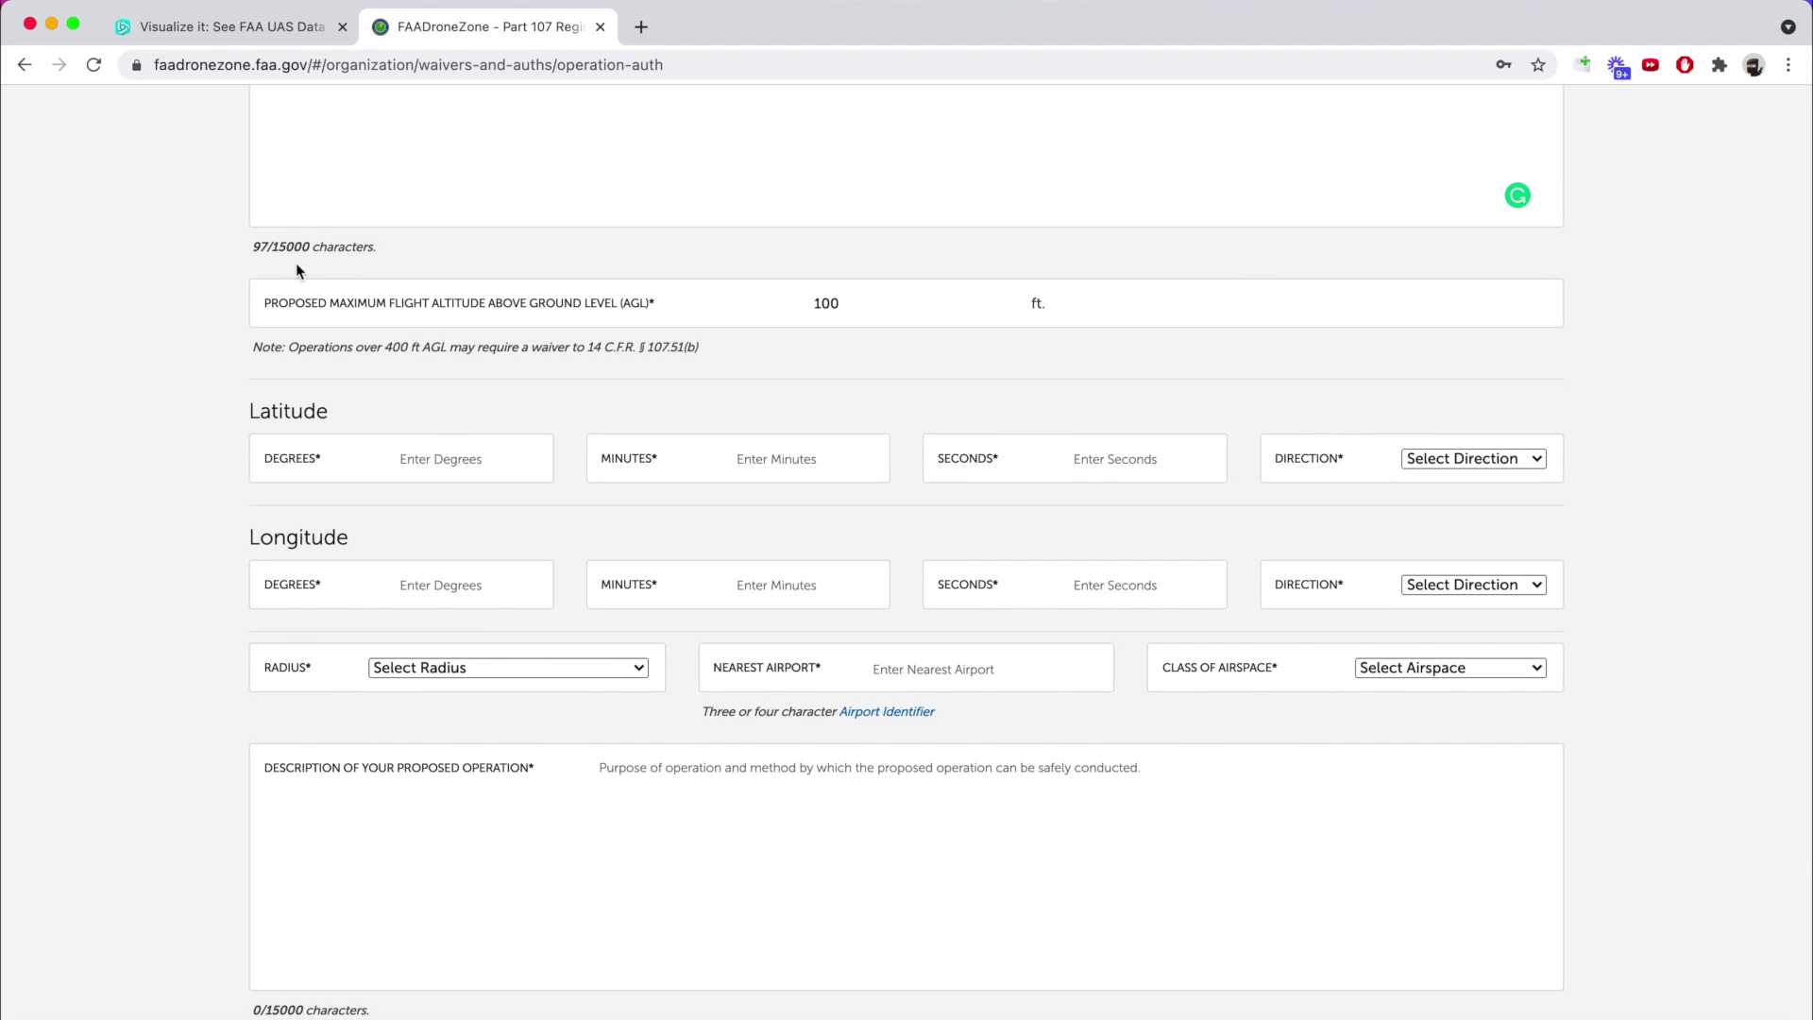
Measure a distance of about 0.28 miles east of Granite Dells on the UAS Data Map
{"action": "left_click", "coordinate": [236, 25]}
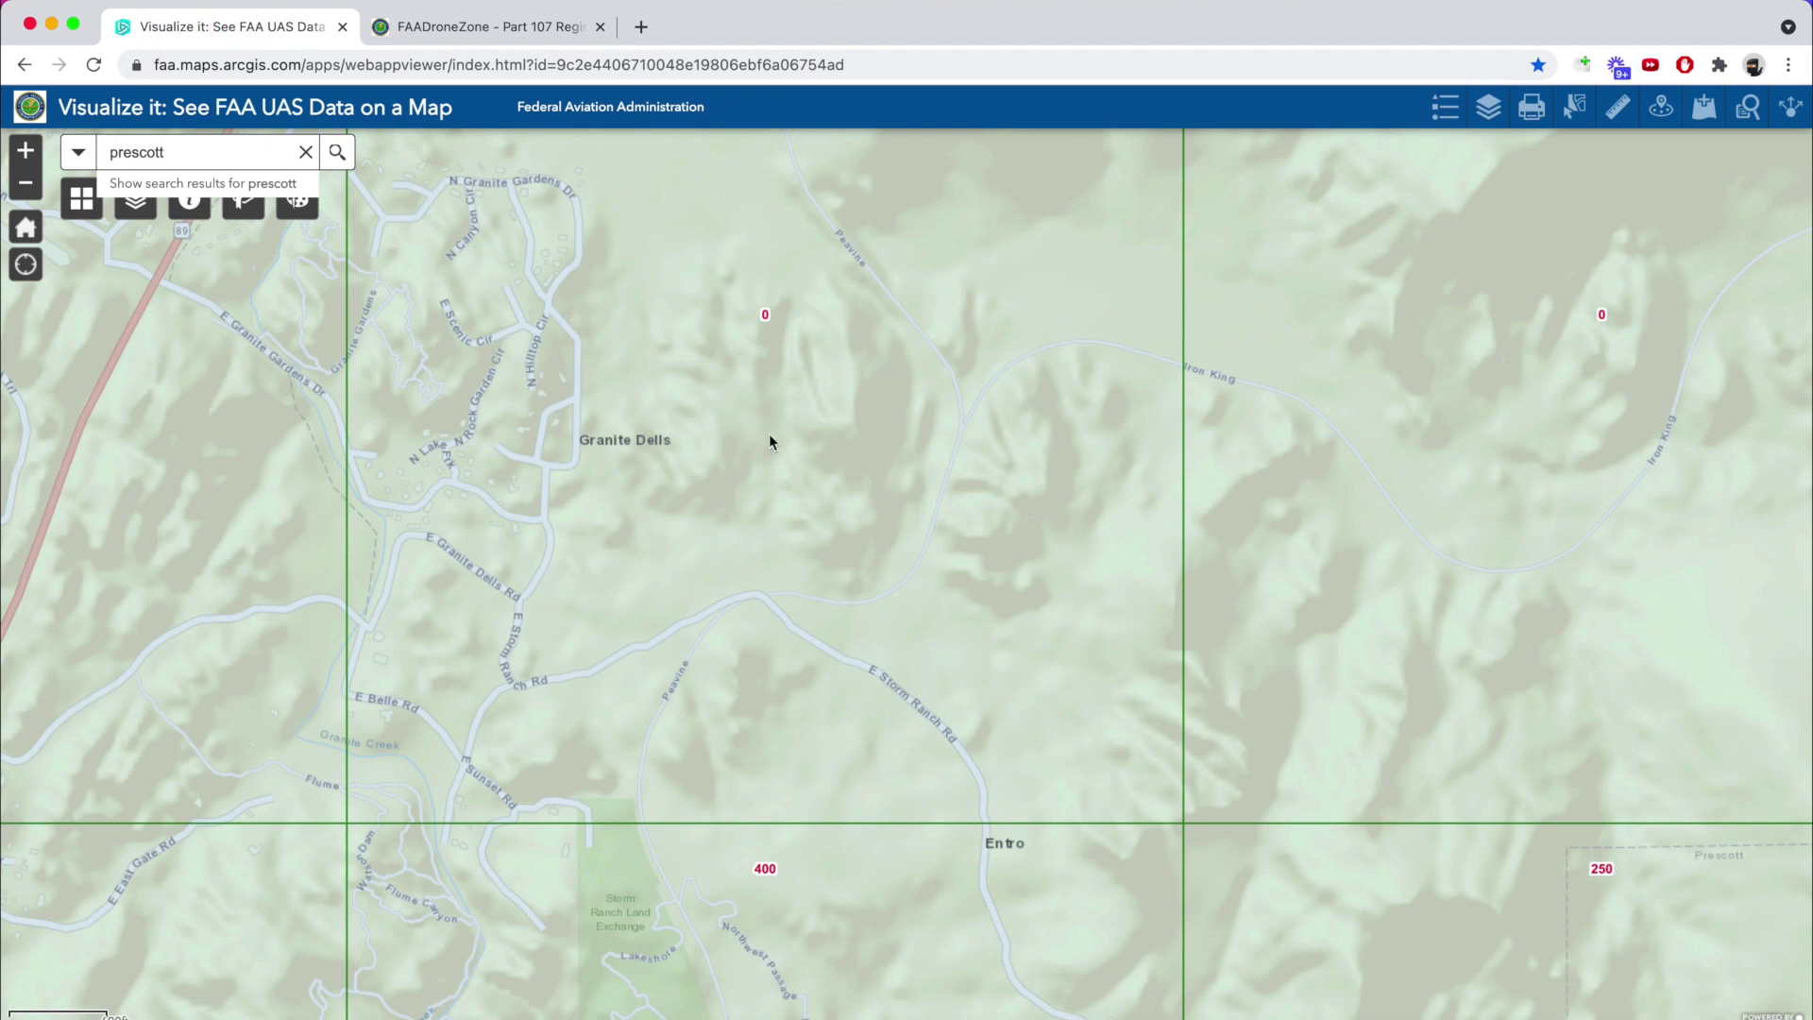
{"action": "left_click_drag", "start_coordinate": [699, 392], "coordinate": [698, 447]}
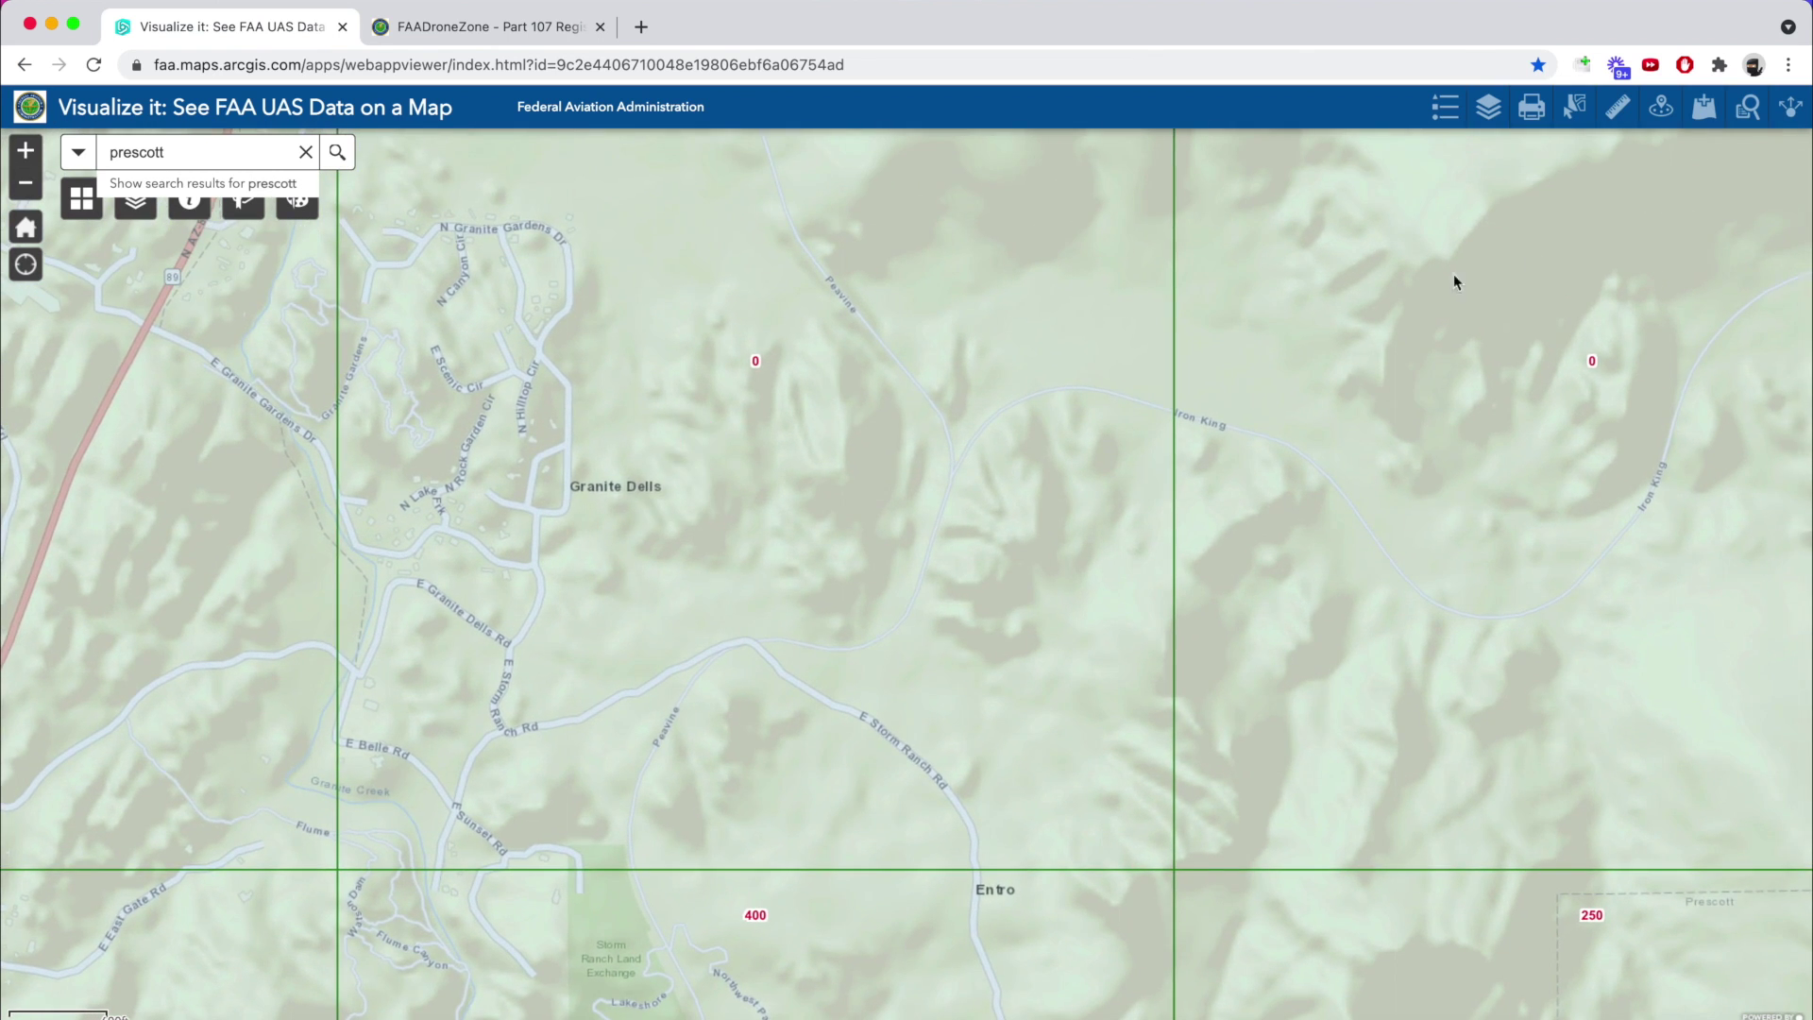
{"action": "left_click", "coordinate": [1618, 113]}
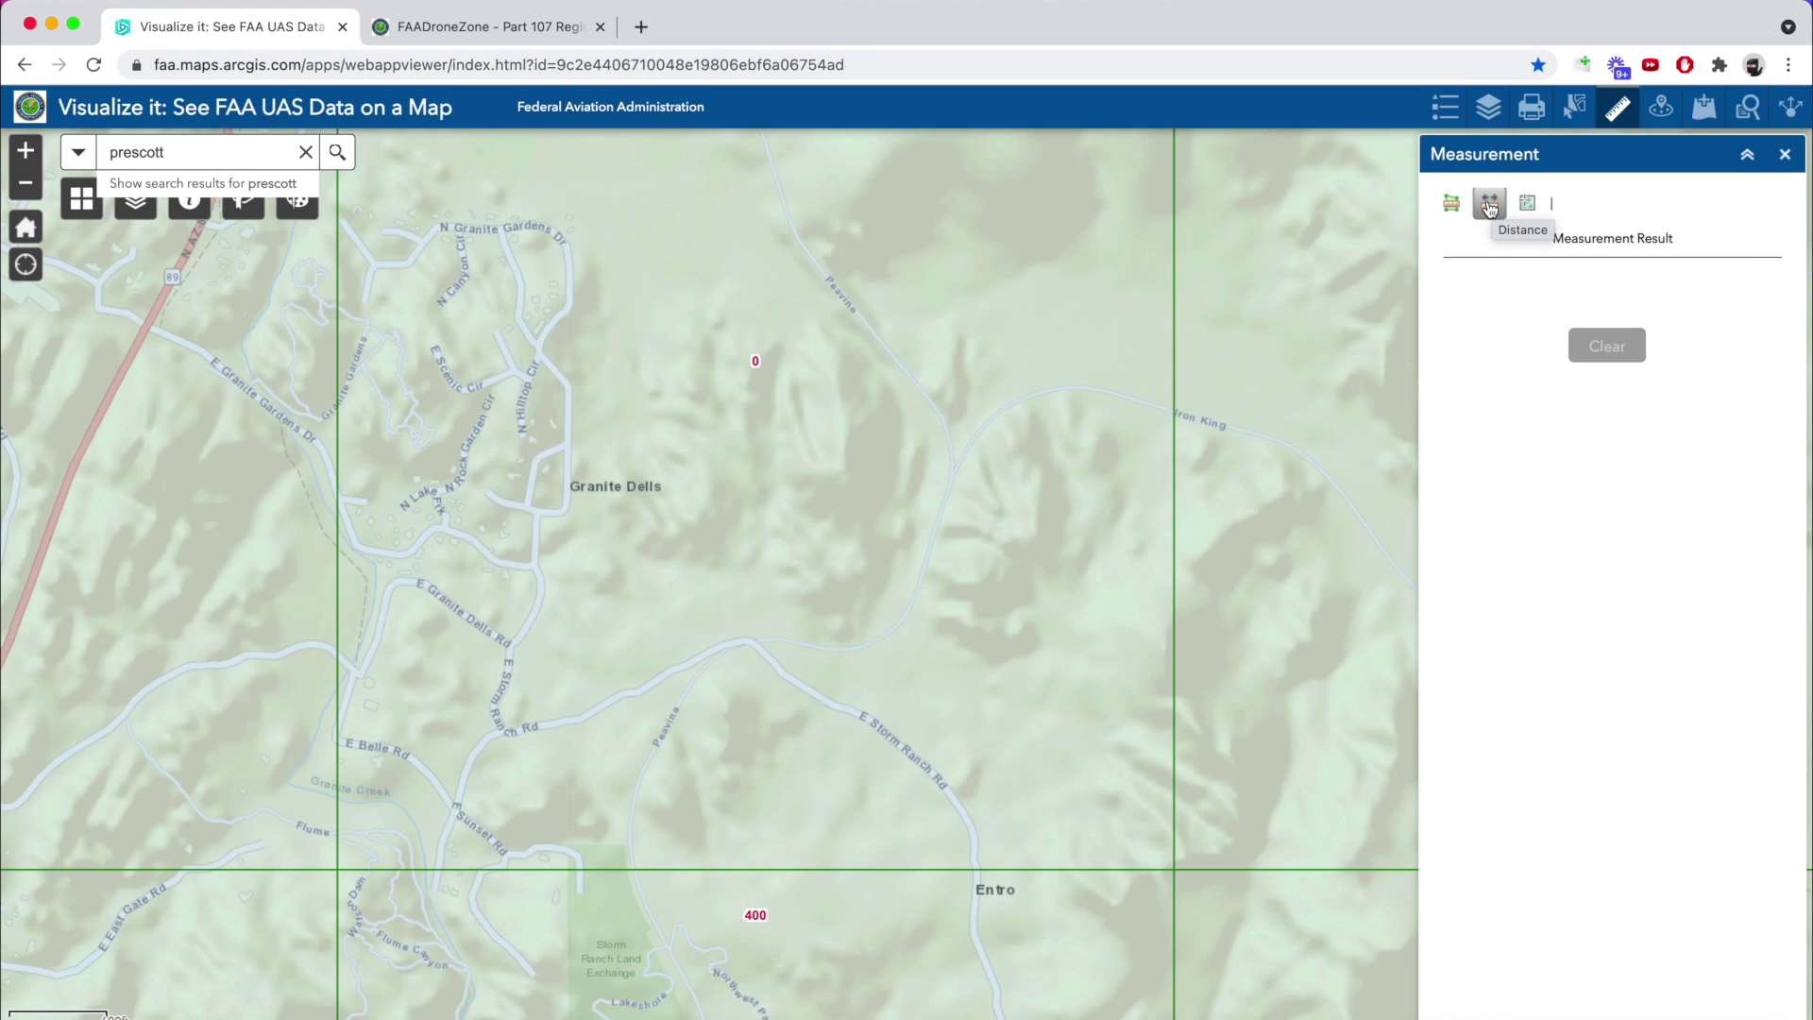
{"action": "left_click", "coordinate": [1490, 206]}
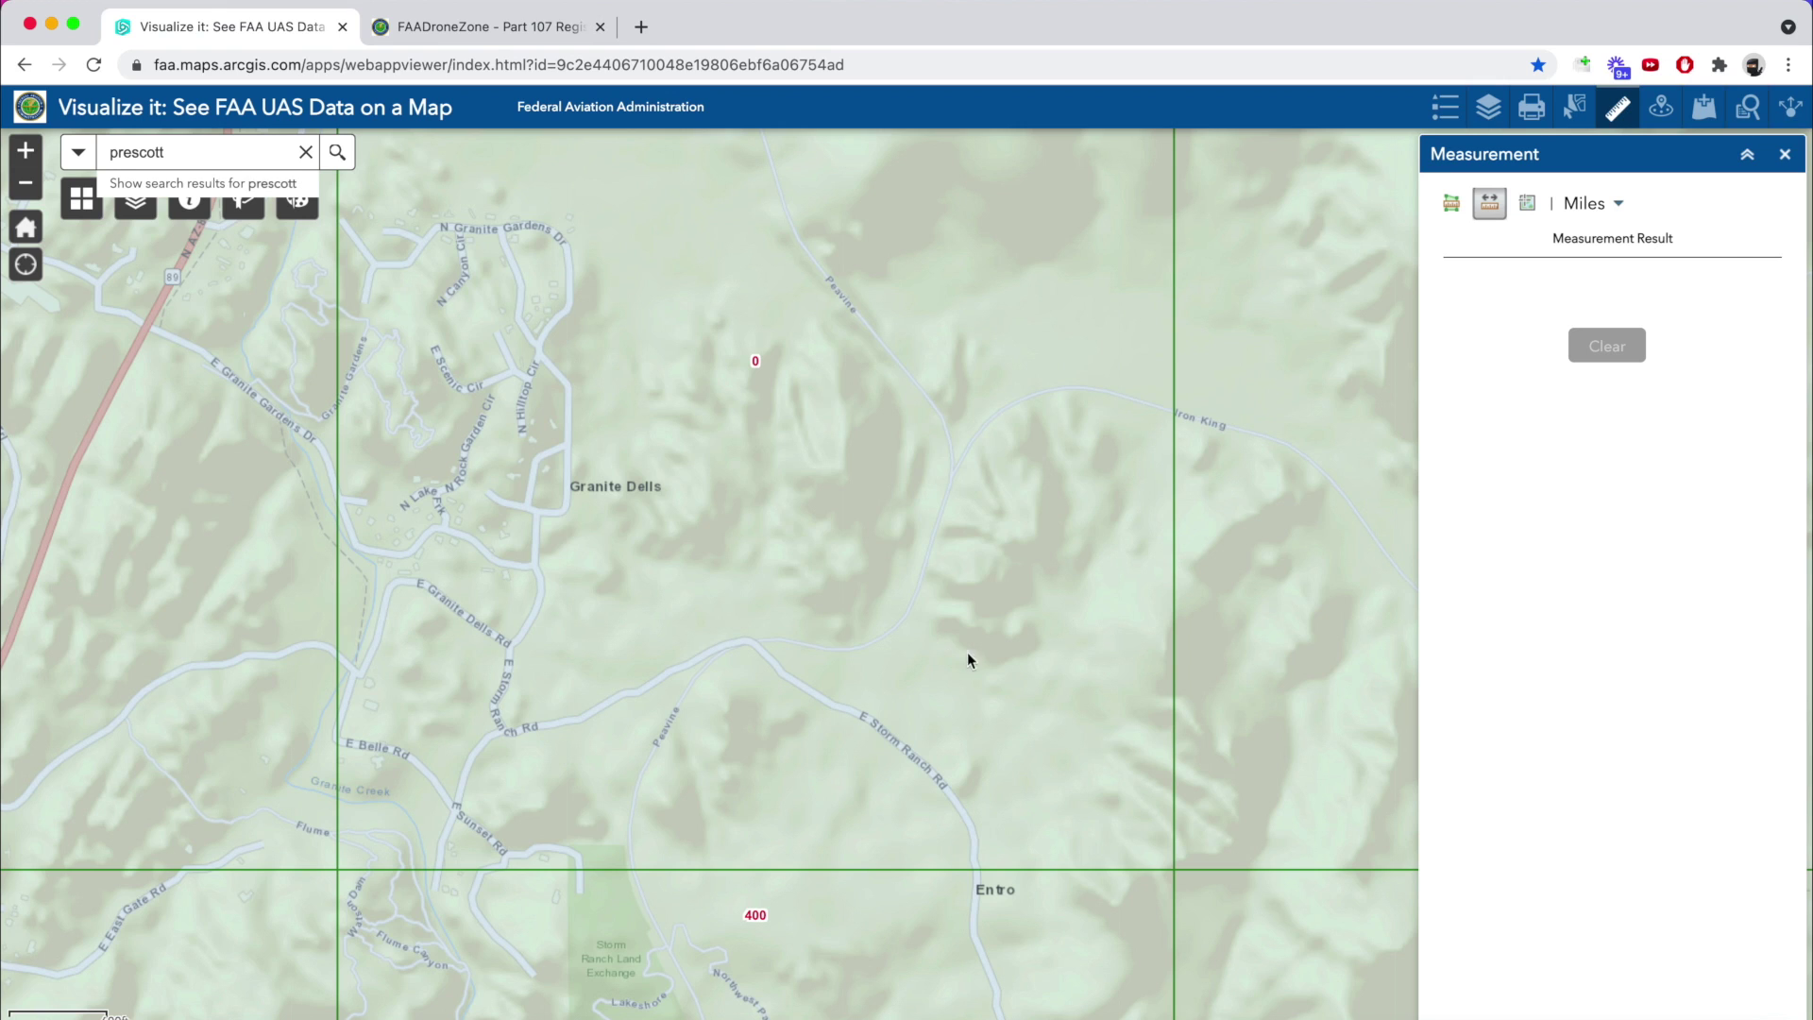
{"action": "left_click", "coordinate": [927, 610]}
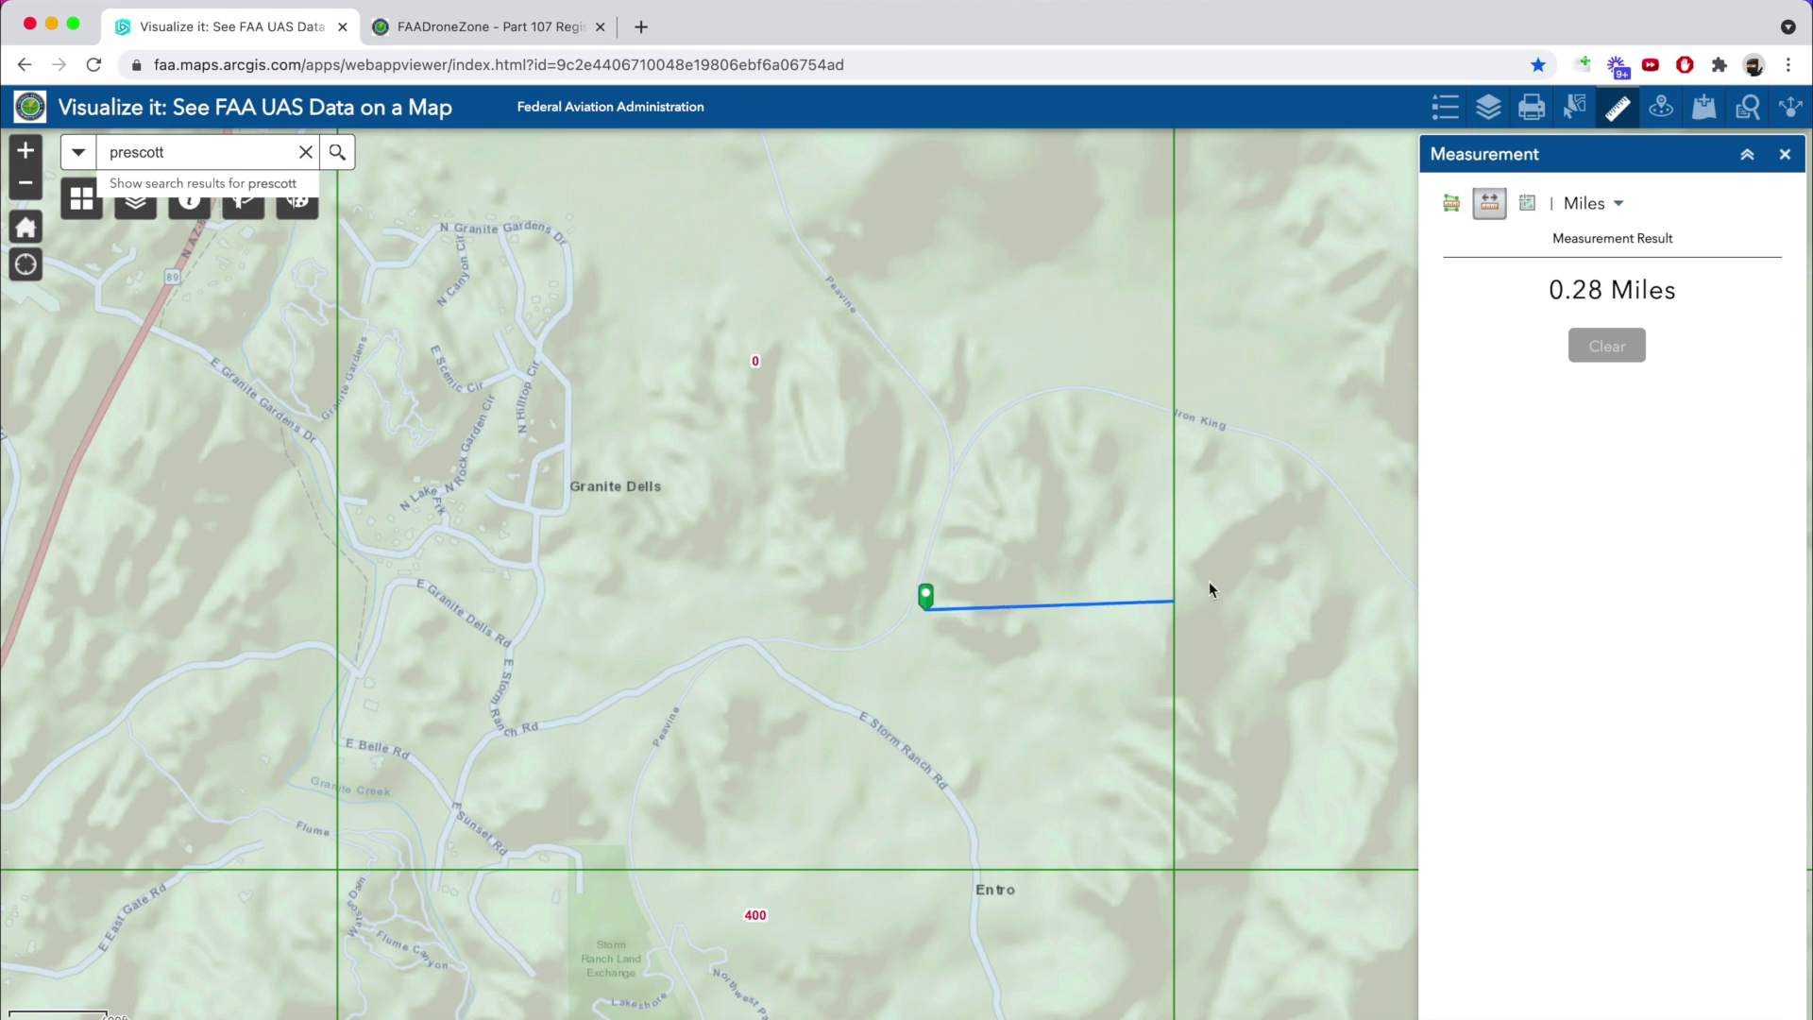
{"action": "left_click", "coordinate": [480, 32]}
Set the operating radius to 1/4th NM, then return to the airspace map
{"action": "left_click", "coordinate": [411, 670]}
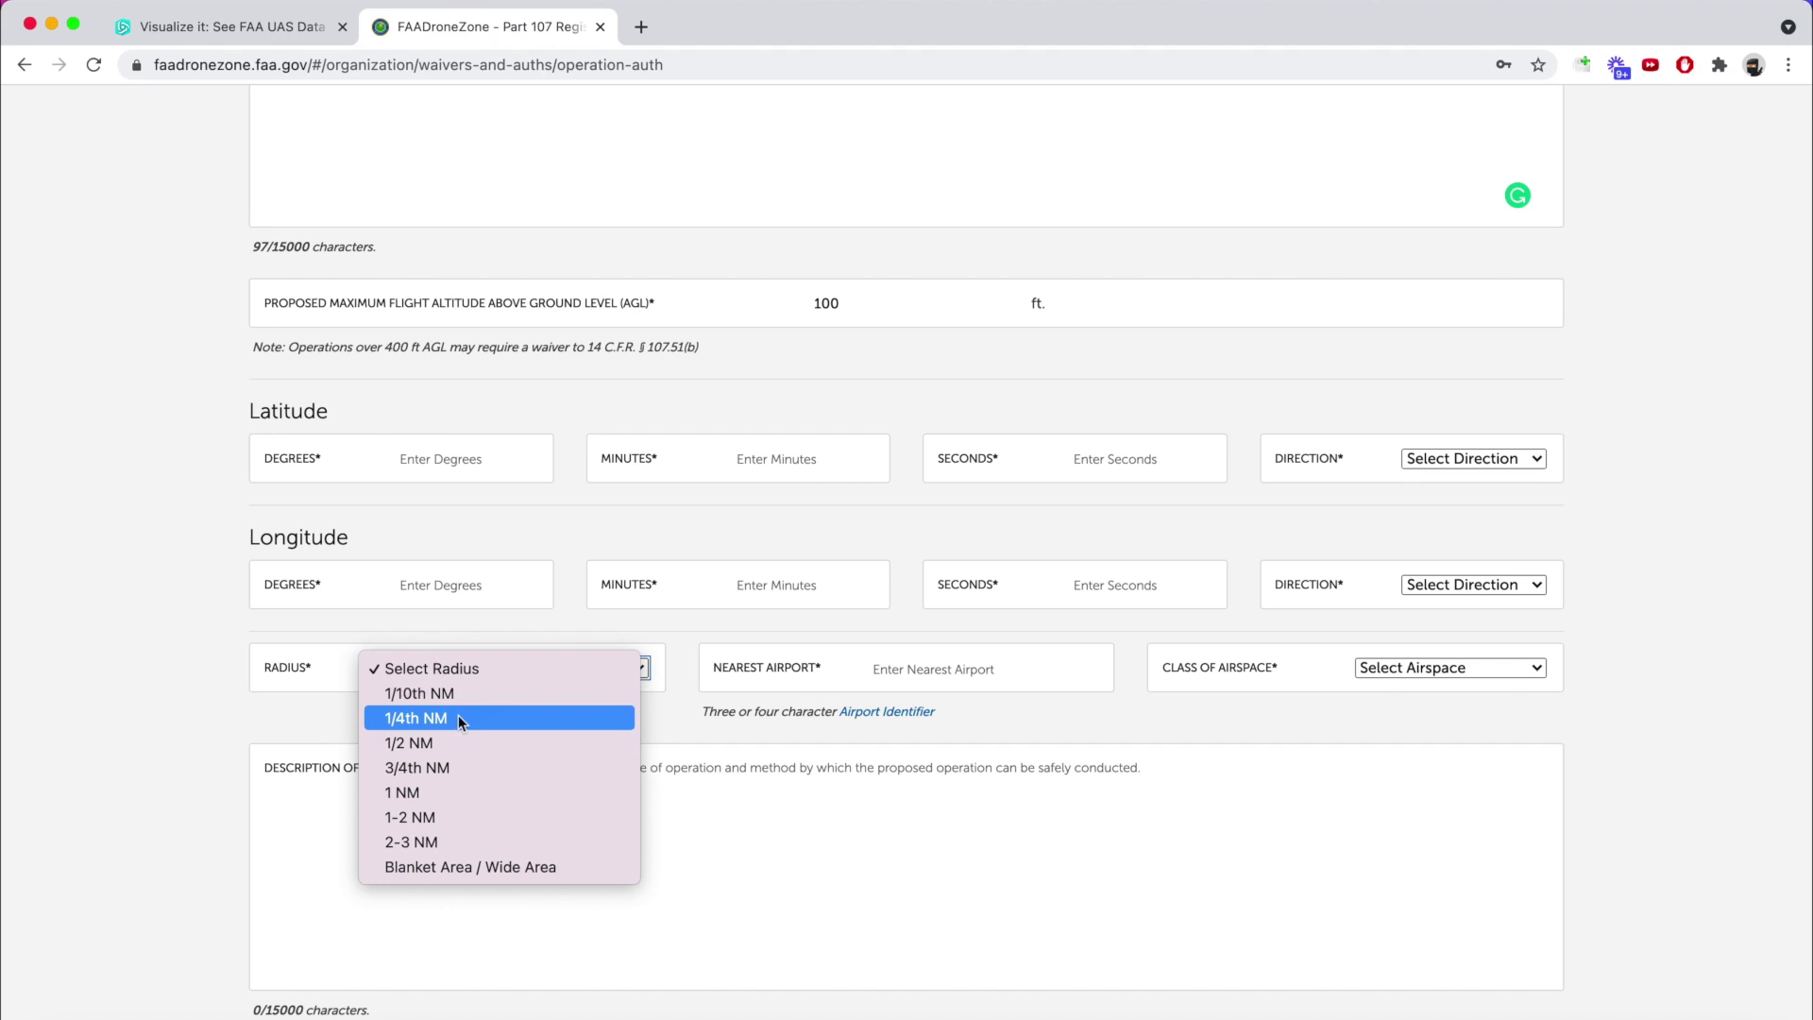
{"action": "left_click", "coordinate": [461, 720]}
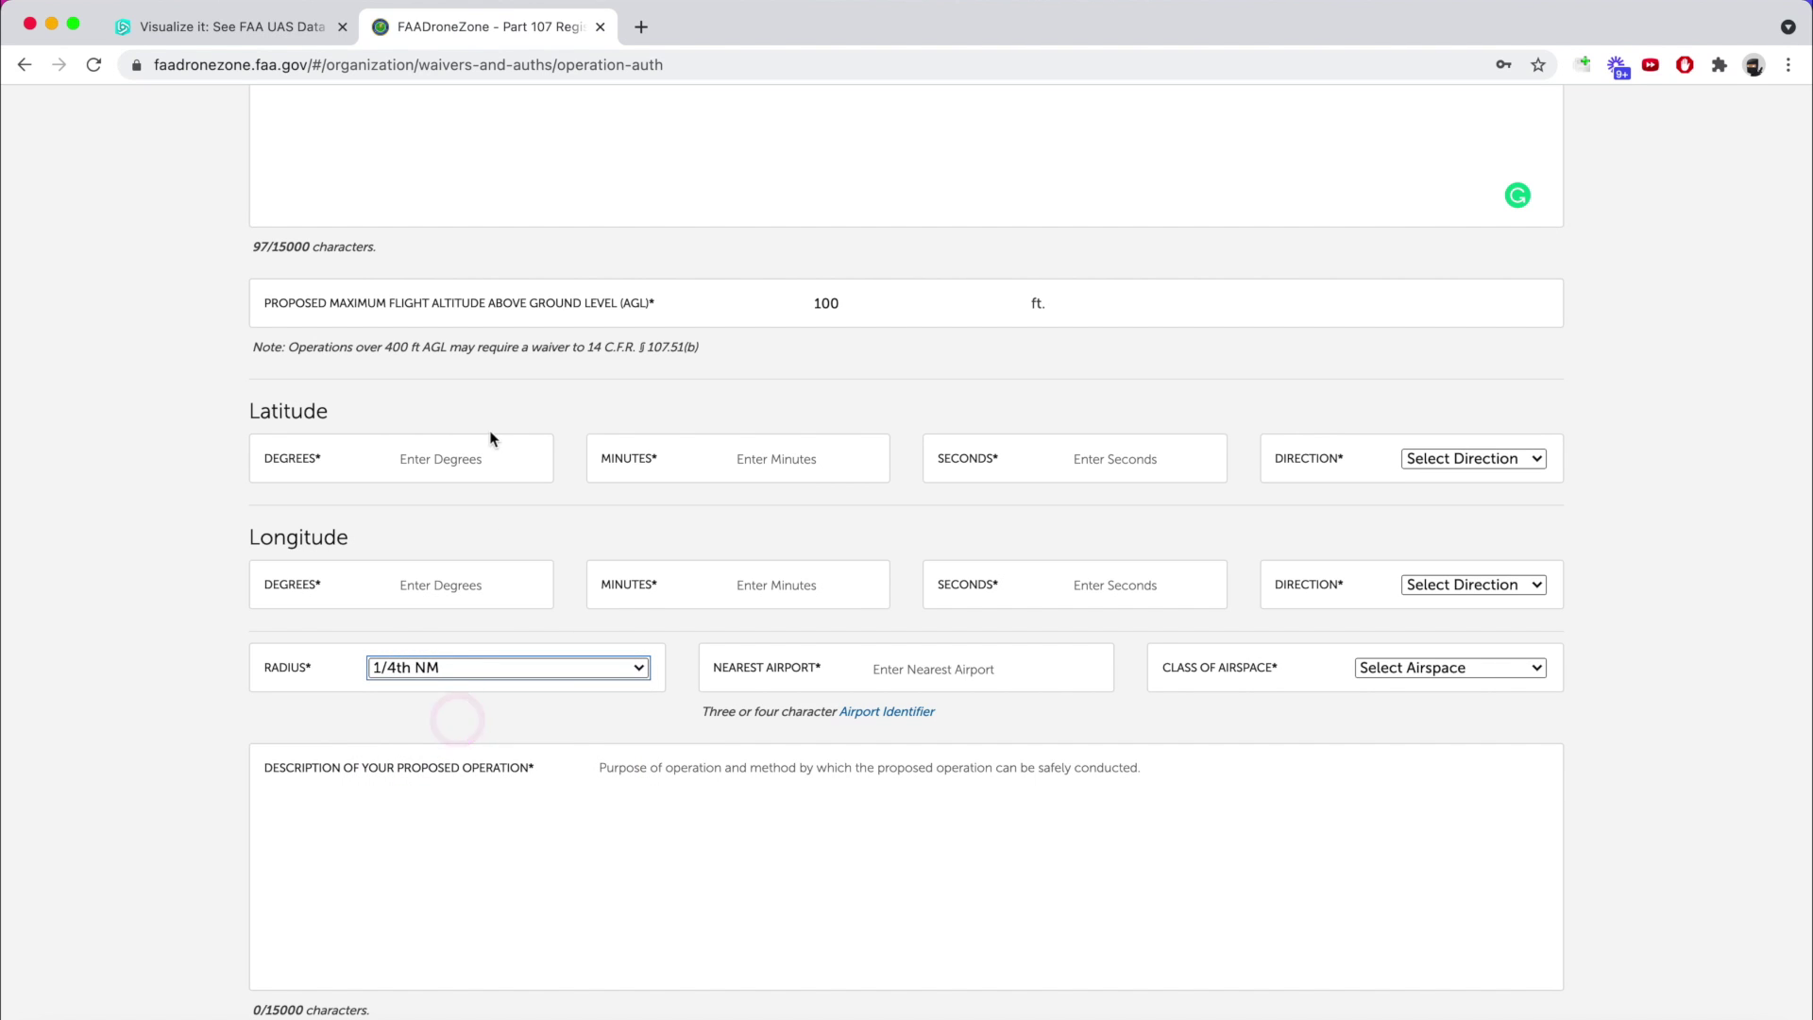
{"action": "left_click", "coordinate": [456, 525]}
{"action": "left_click", "coordinate": [244, 42]}
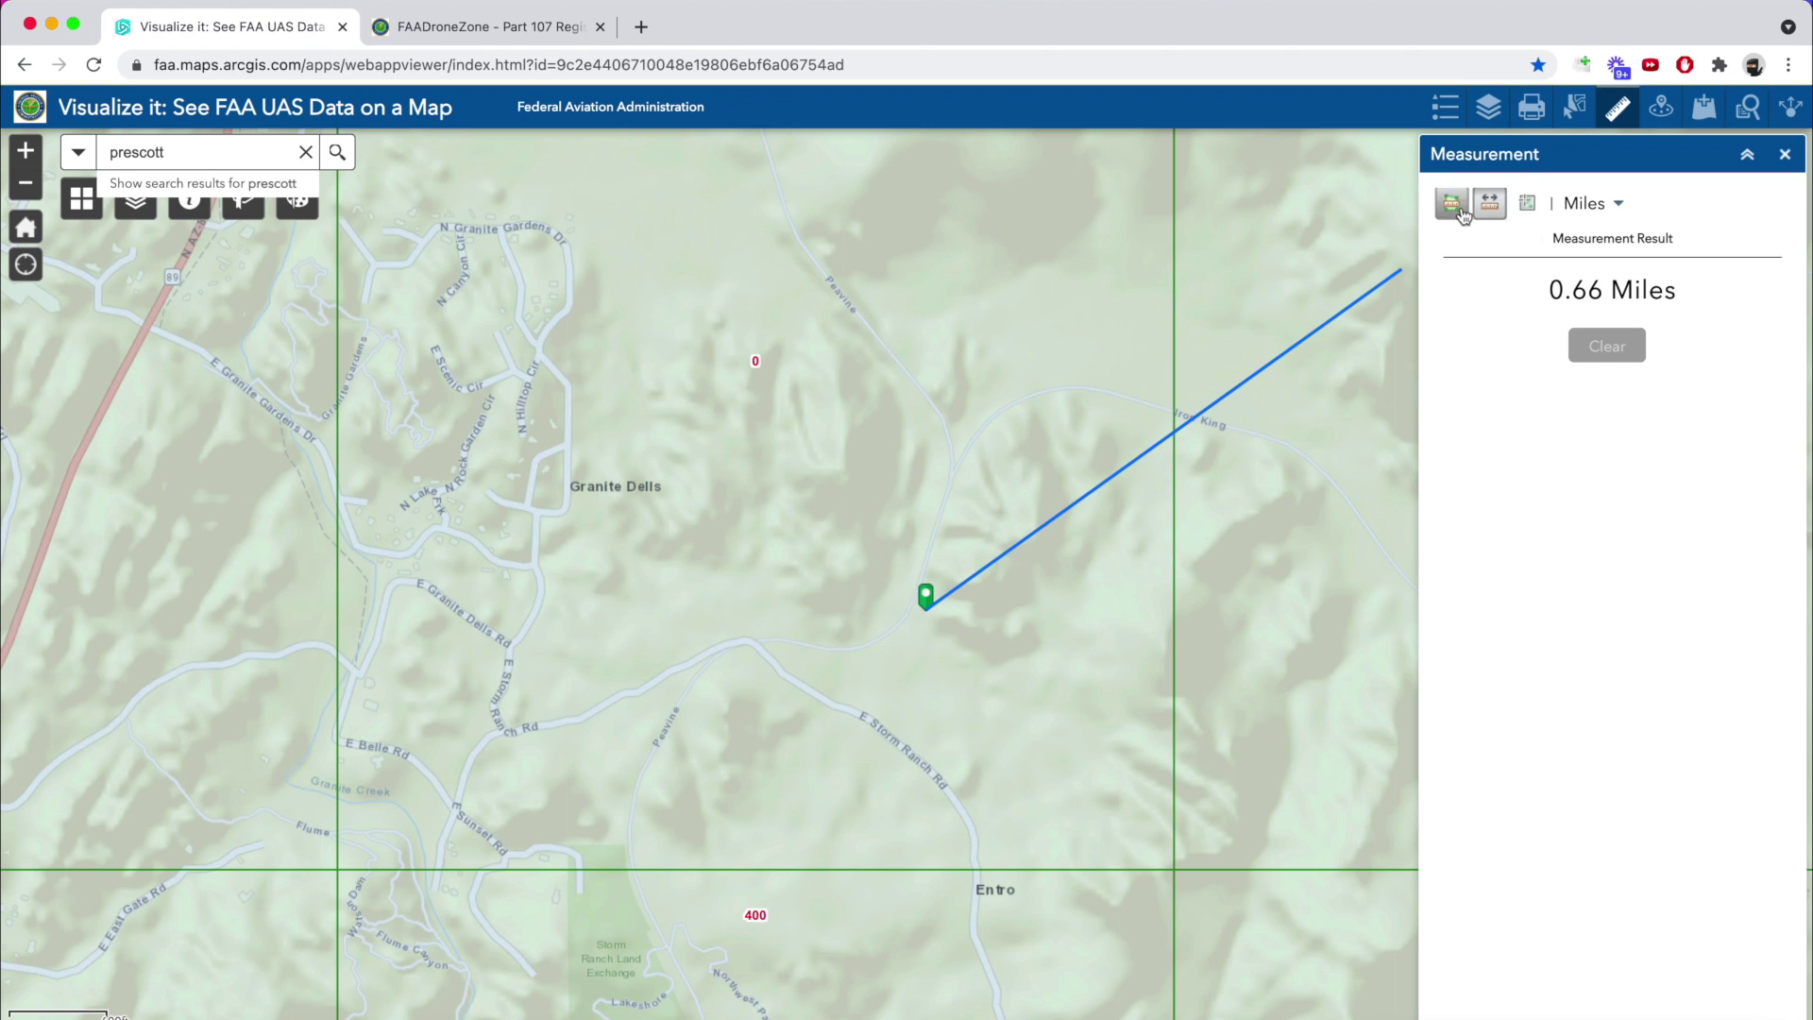
Read the flight spot's coordinates, 34°36′15″N 112°24′18″W, with the Location tool
{"action": "left_click", "coordinate": [1523, 206]}
{"action": "left_click", "coordinate": [1567, 691]}
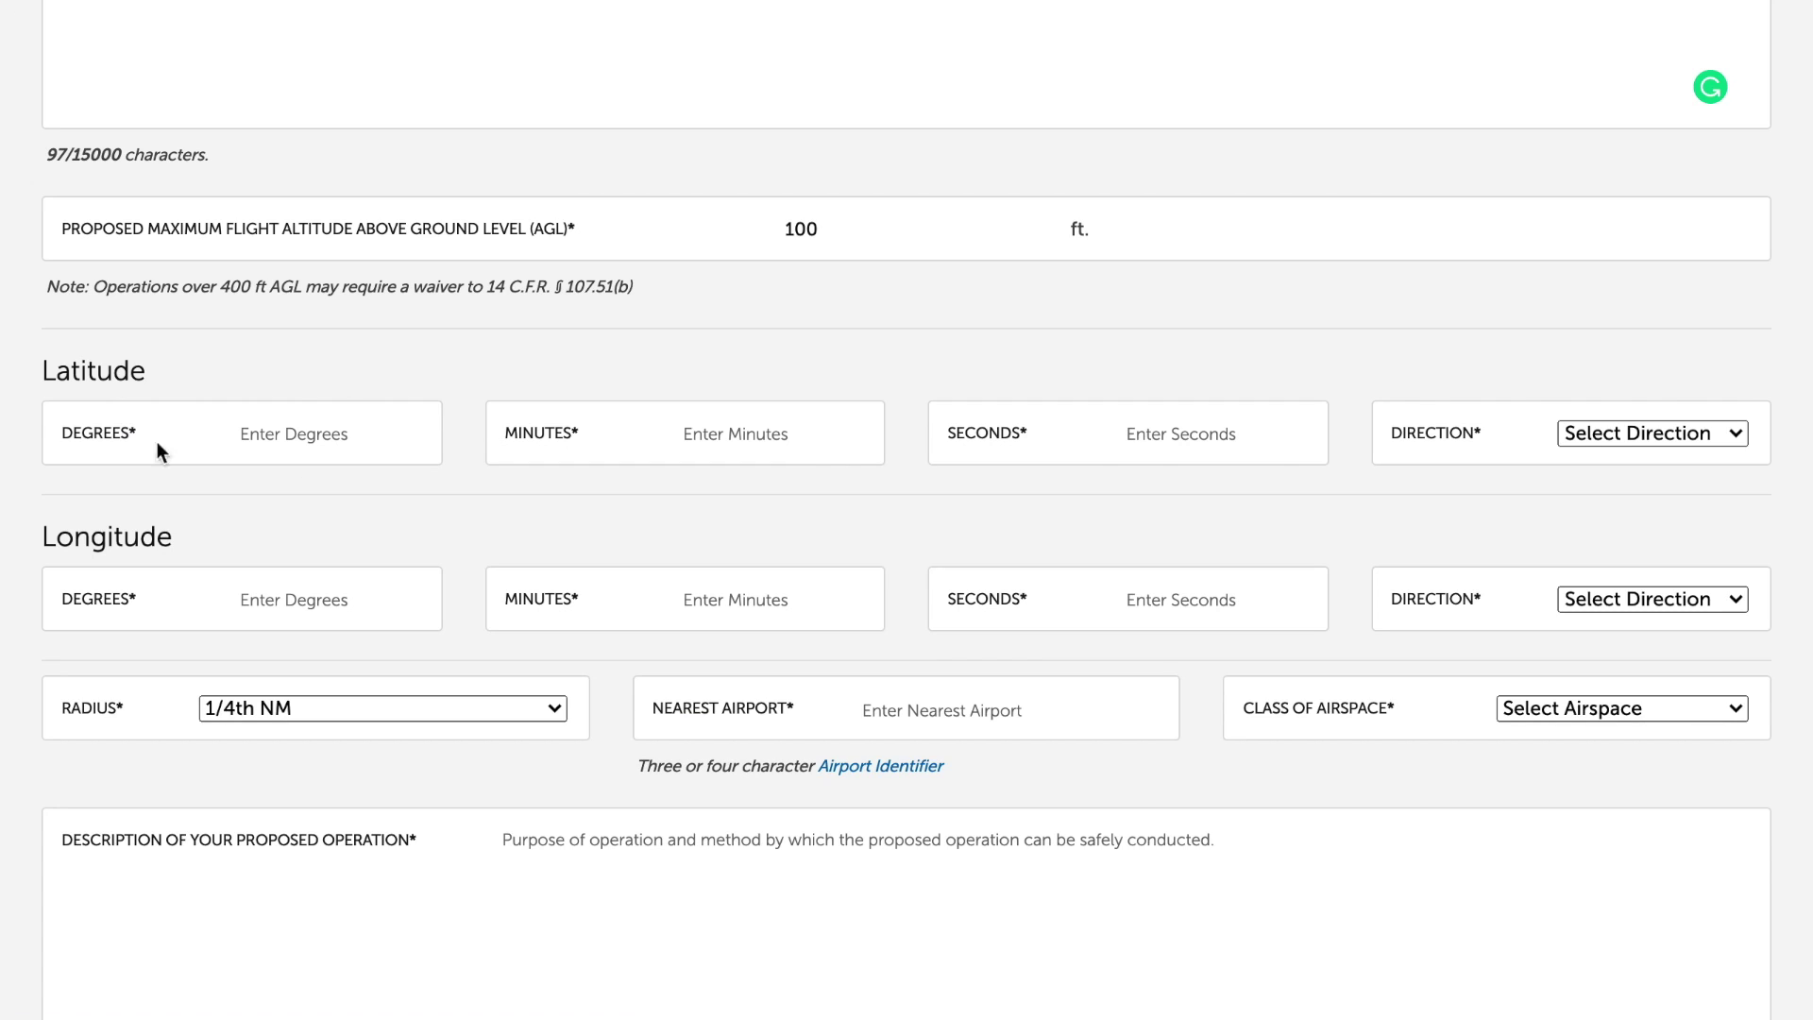
{"action": "left_click", "coordinate": [311, 420]}
Enter the latitude 34° 36′ 15″ N
{"action": "type", "text": "34"}
{"action": "key", "text": "Tab"}
{"action": "type", "text": "36"}
{"action": "type", "text": "15"}
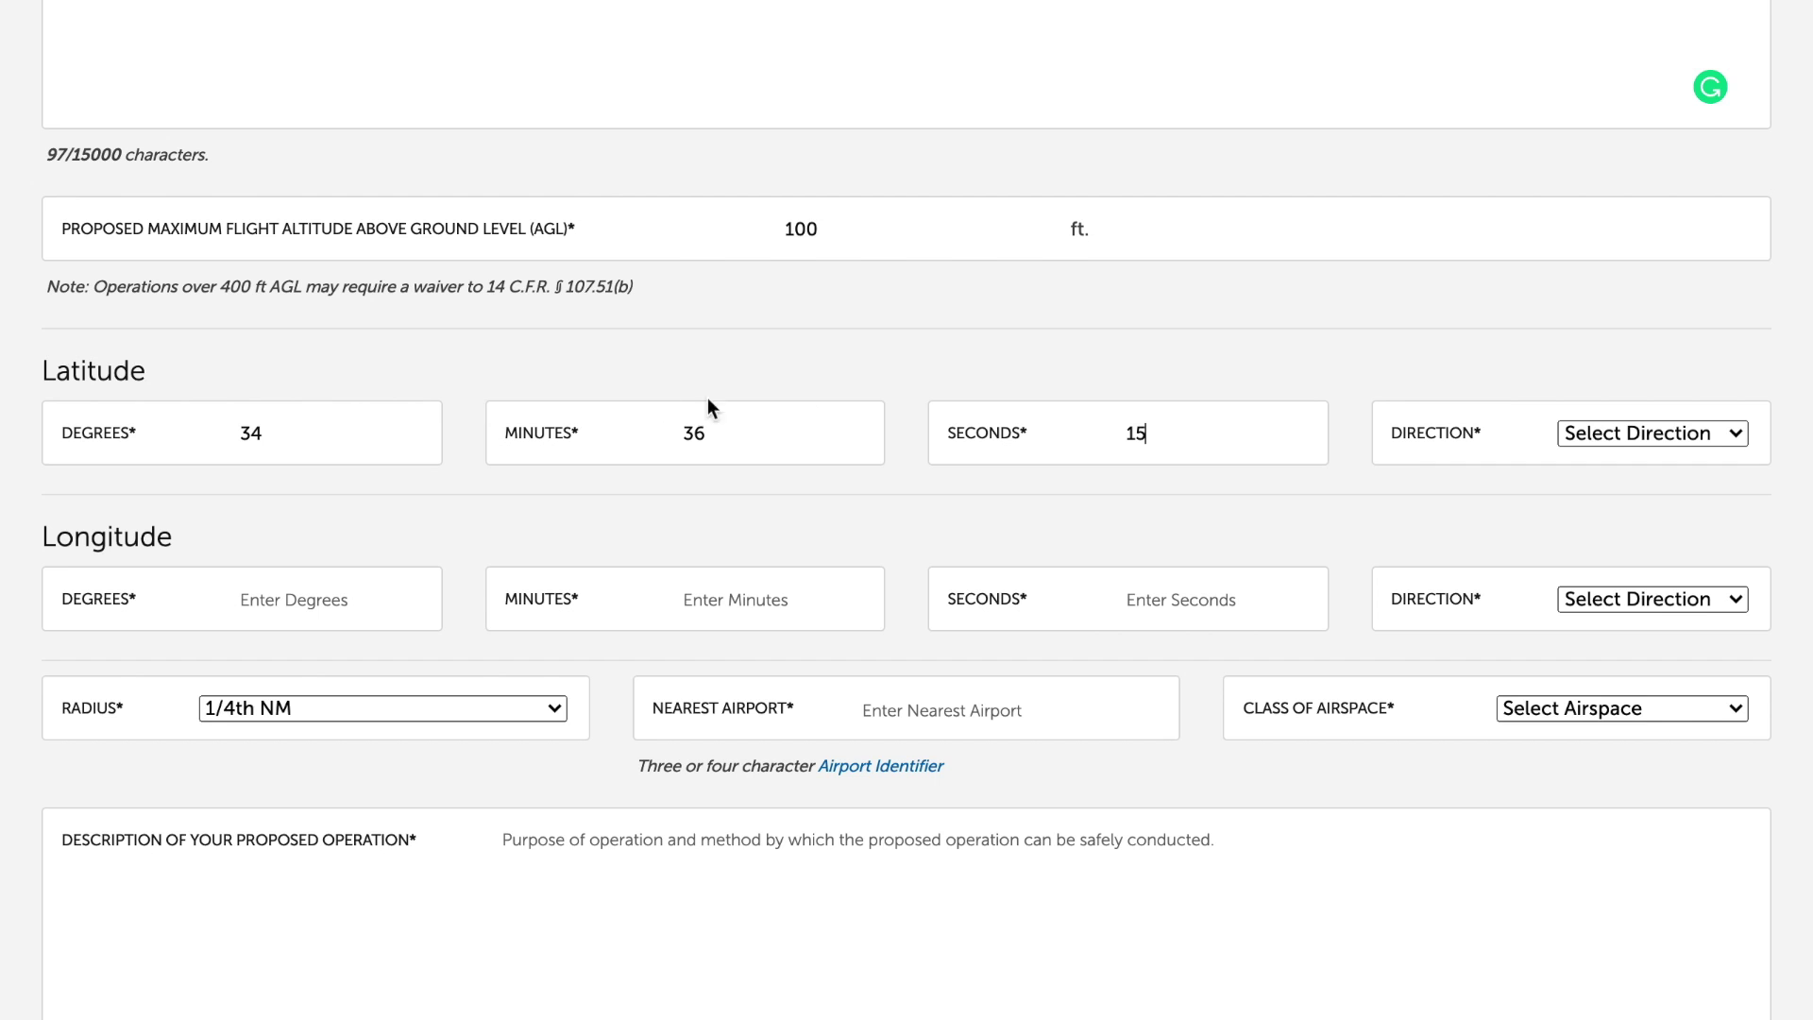
{"action": "left_click", "coordinate": [1684, 437]}
{"action": "left_click", "coordinate": [1639, 465]}
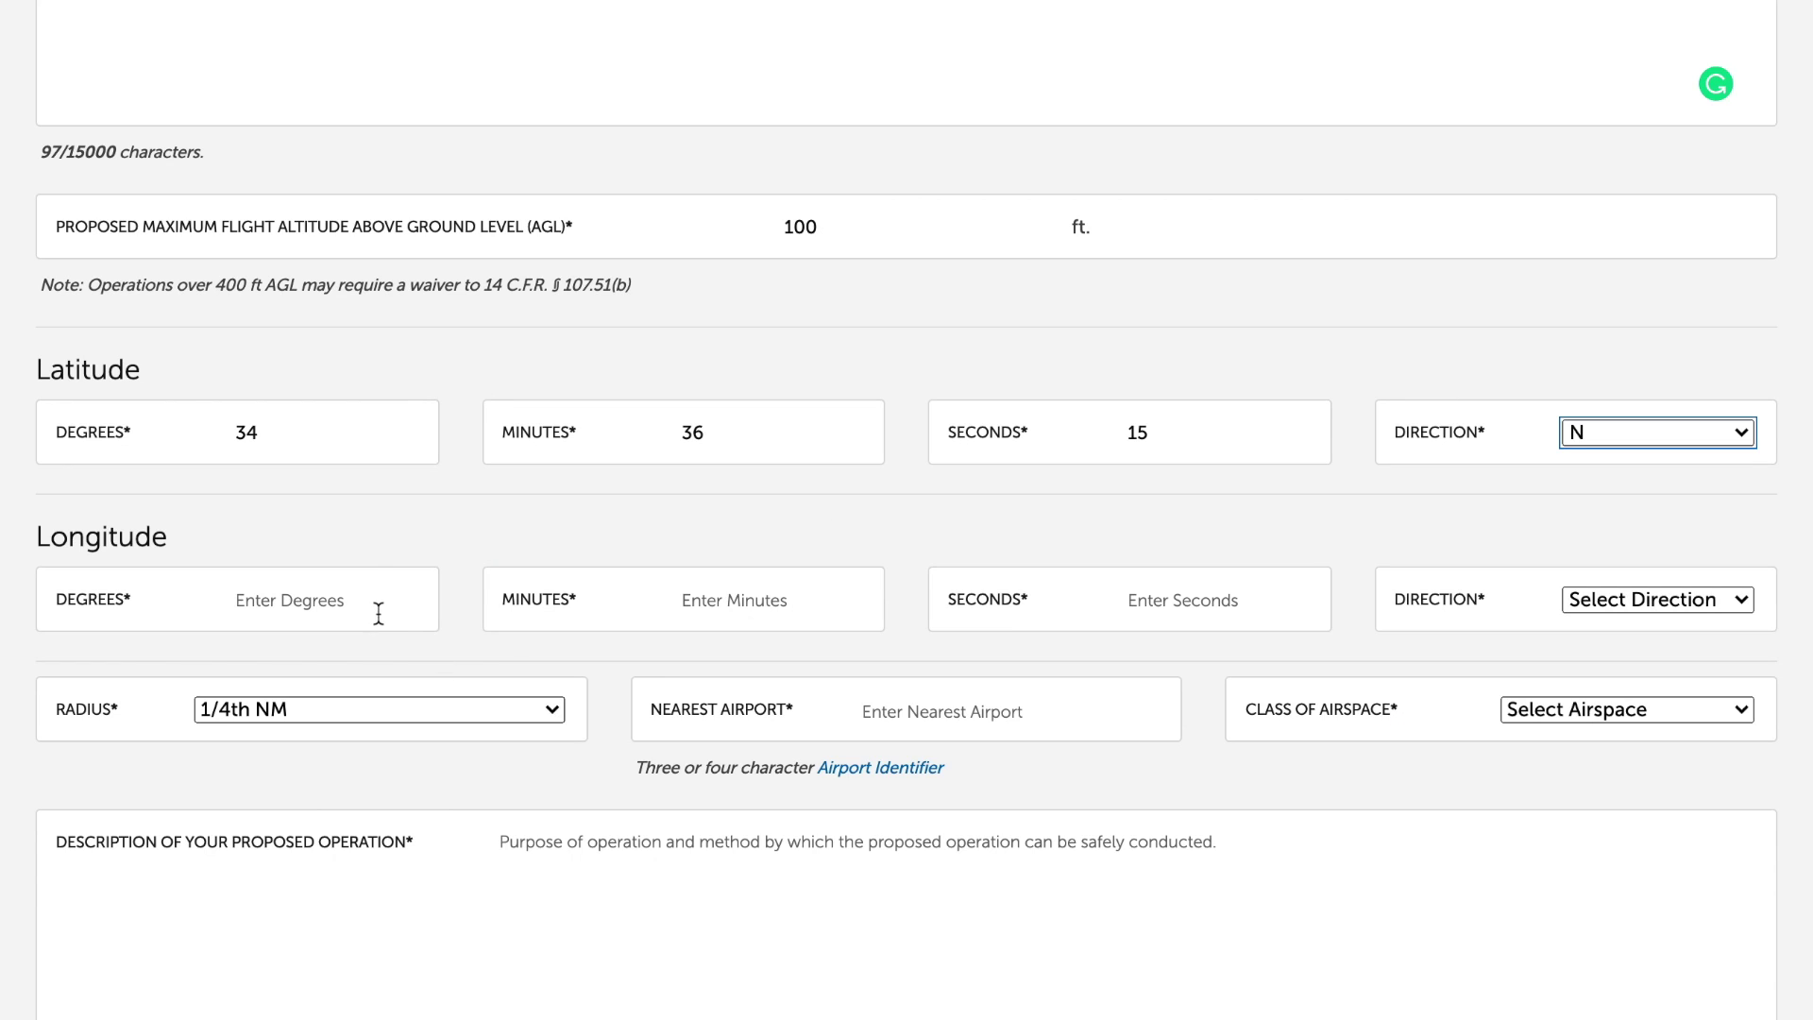
Enter the longitude 112° 24′ 18″ W
{"action": "left_click", "coordinate": [378, 613]}
{"action": "type", "text": "112"}
{"action": "left_click", "coordinate": [858, 608]}
{"action": "type", "text": "24"}
{"action": "left_click", "coordinate": [949, 604]}
{"action": "type", "text": "18"}
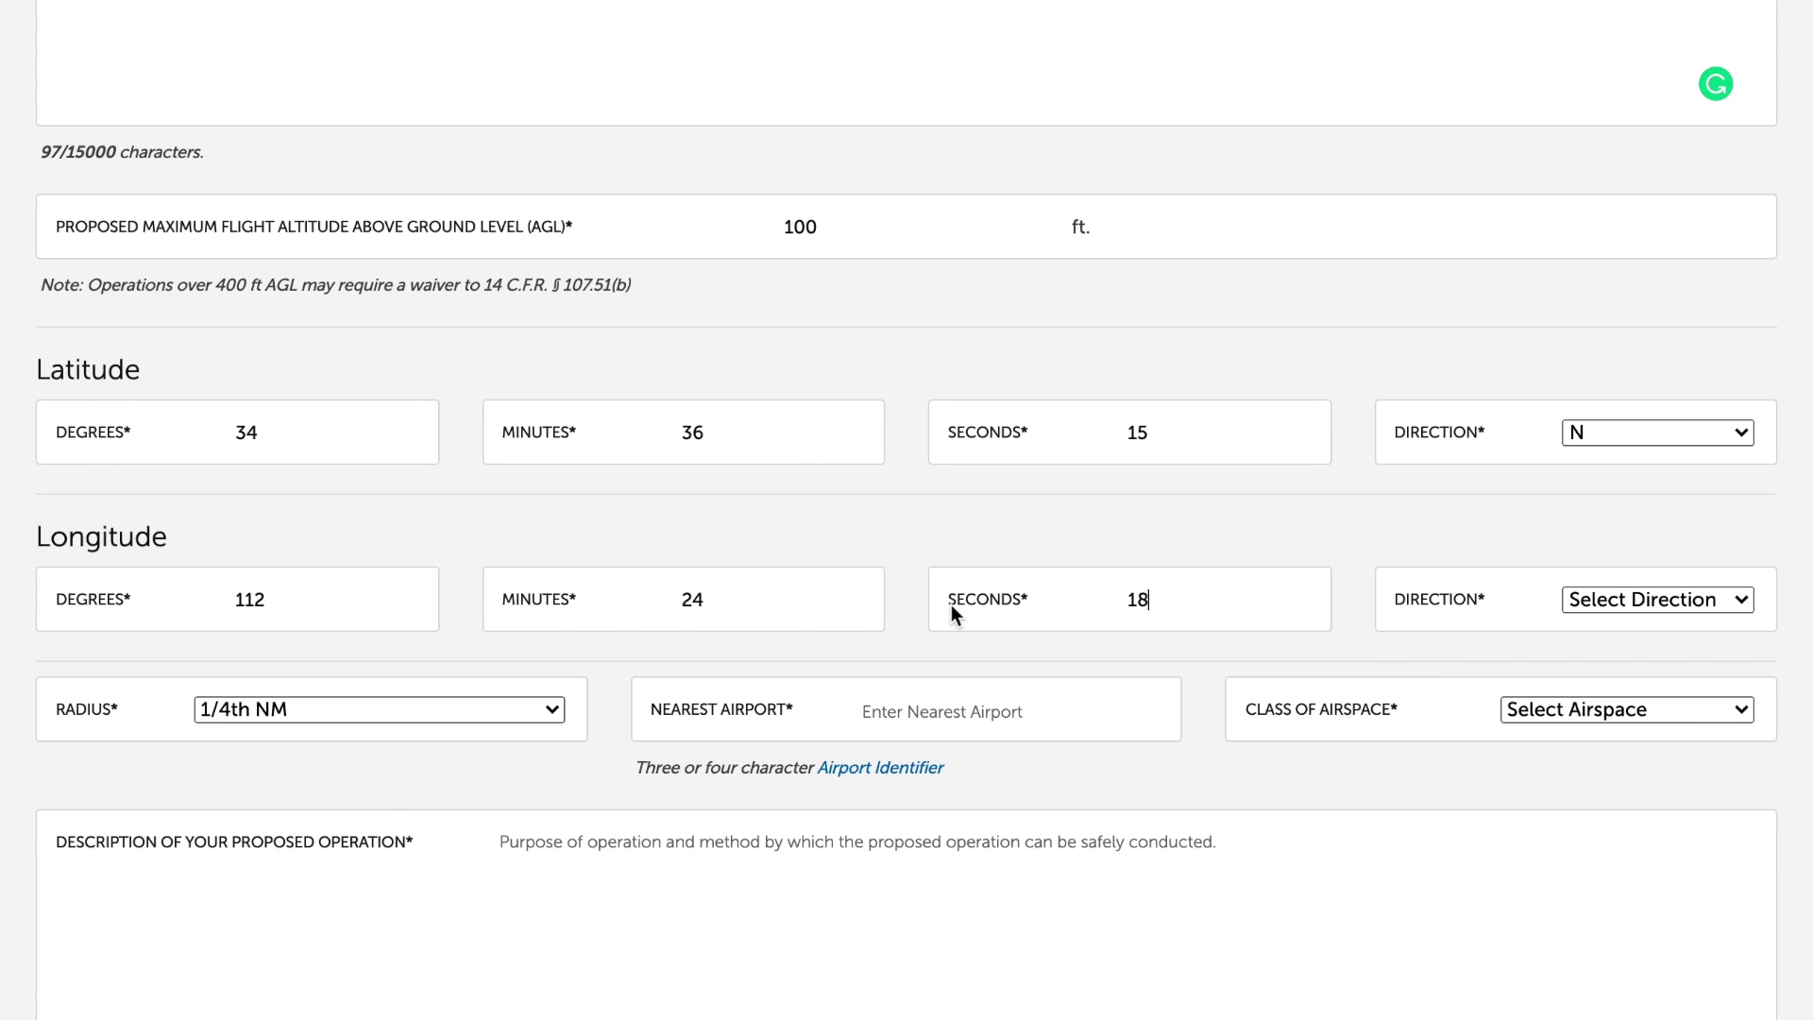
{"action": "left_click", "coordinate": [1654, 610]}
{"action": "left_click", "coordinate": [1641, 665]}
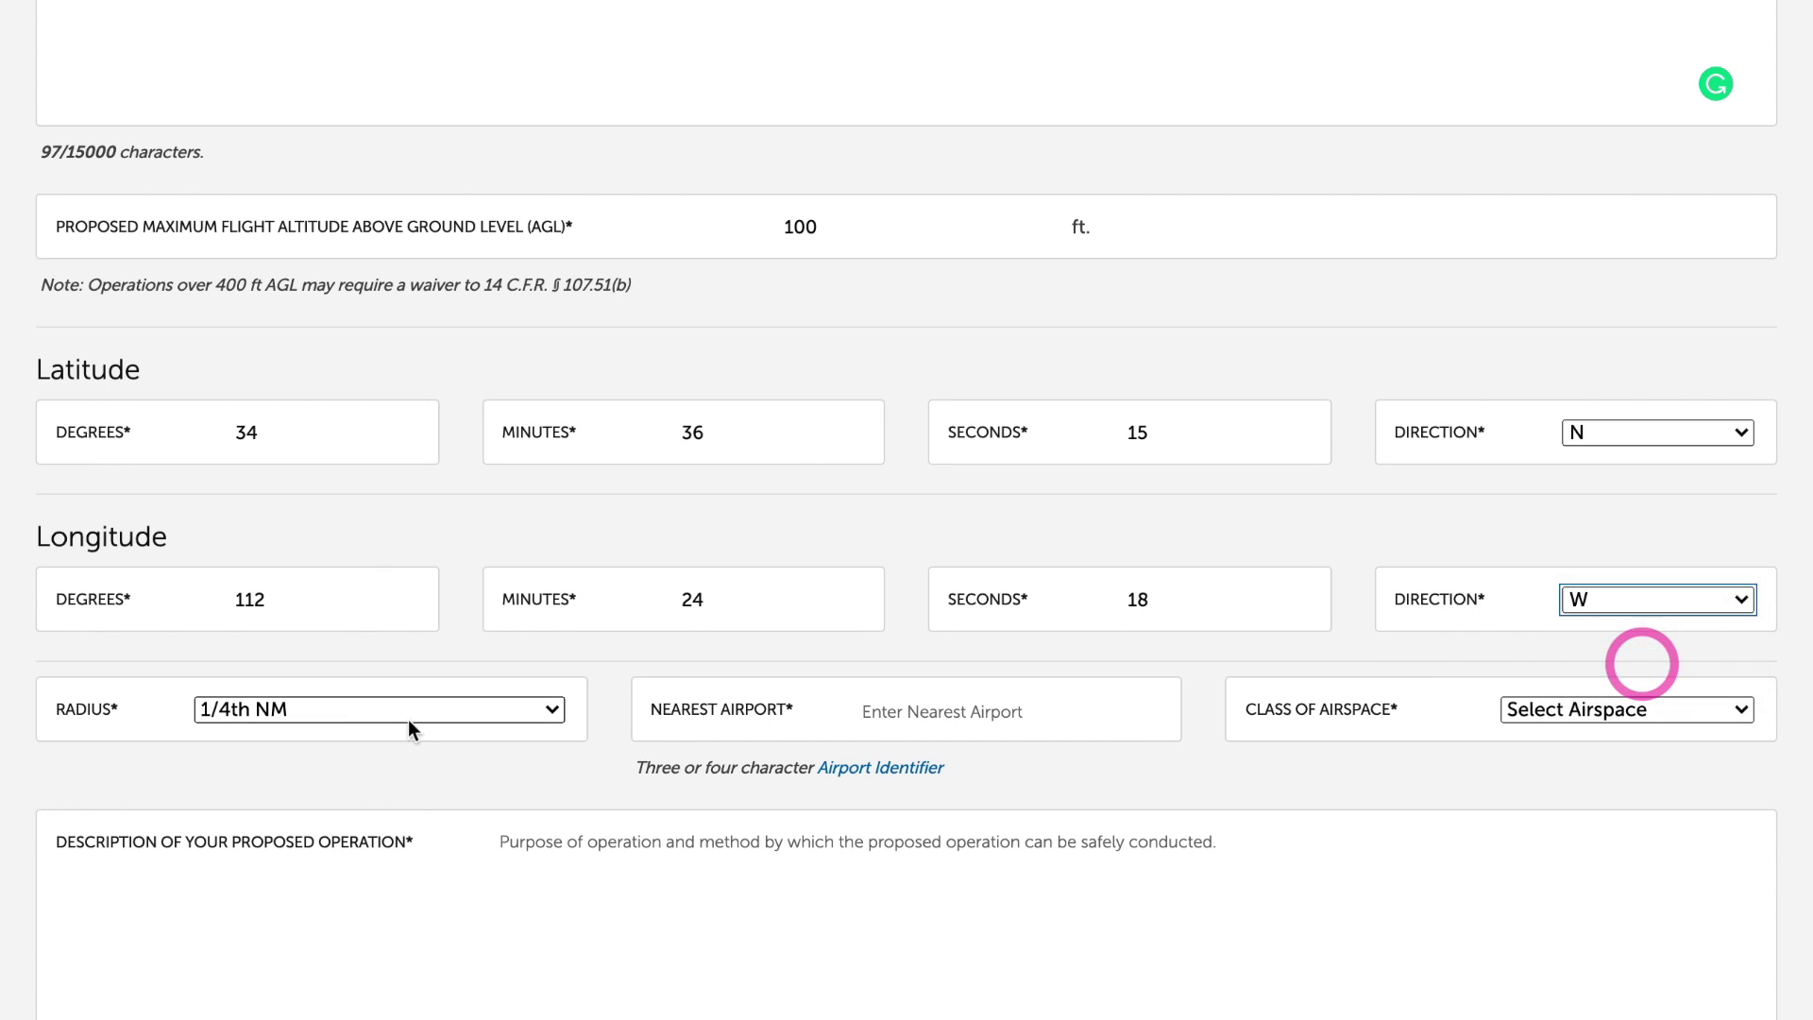
{"action": "left_click", "coordinate": [1019, 710]}
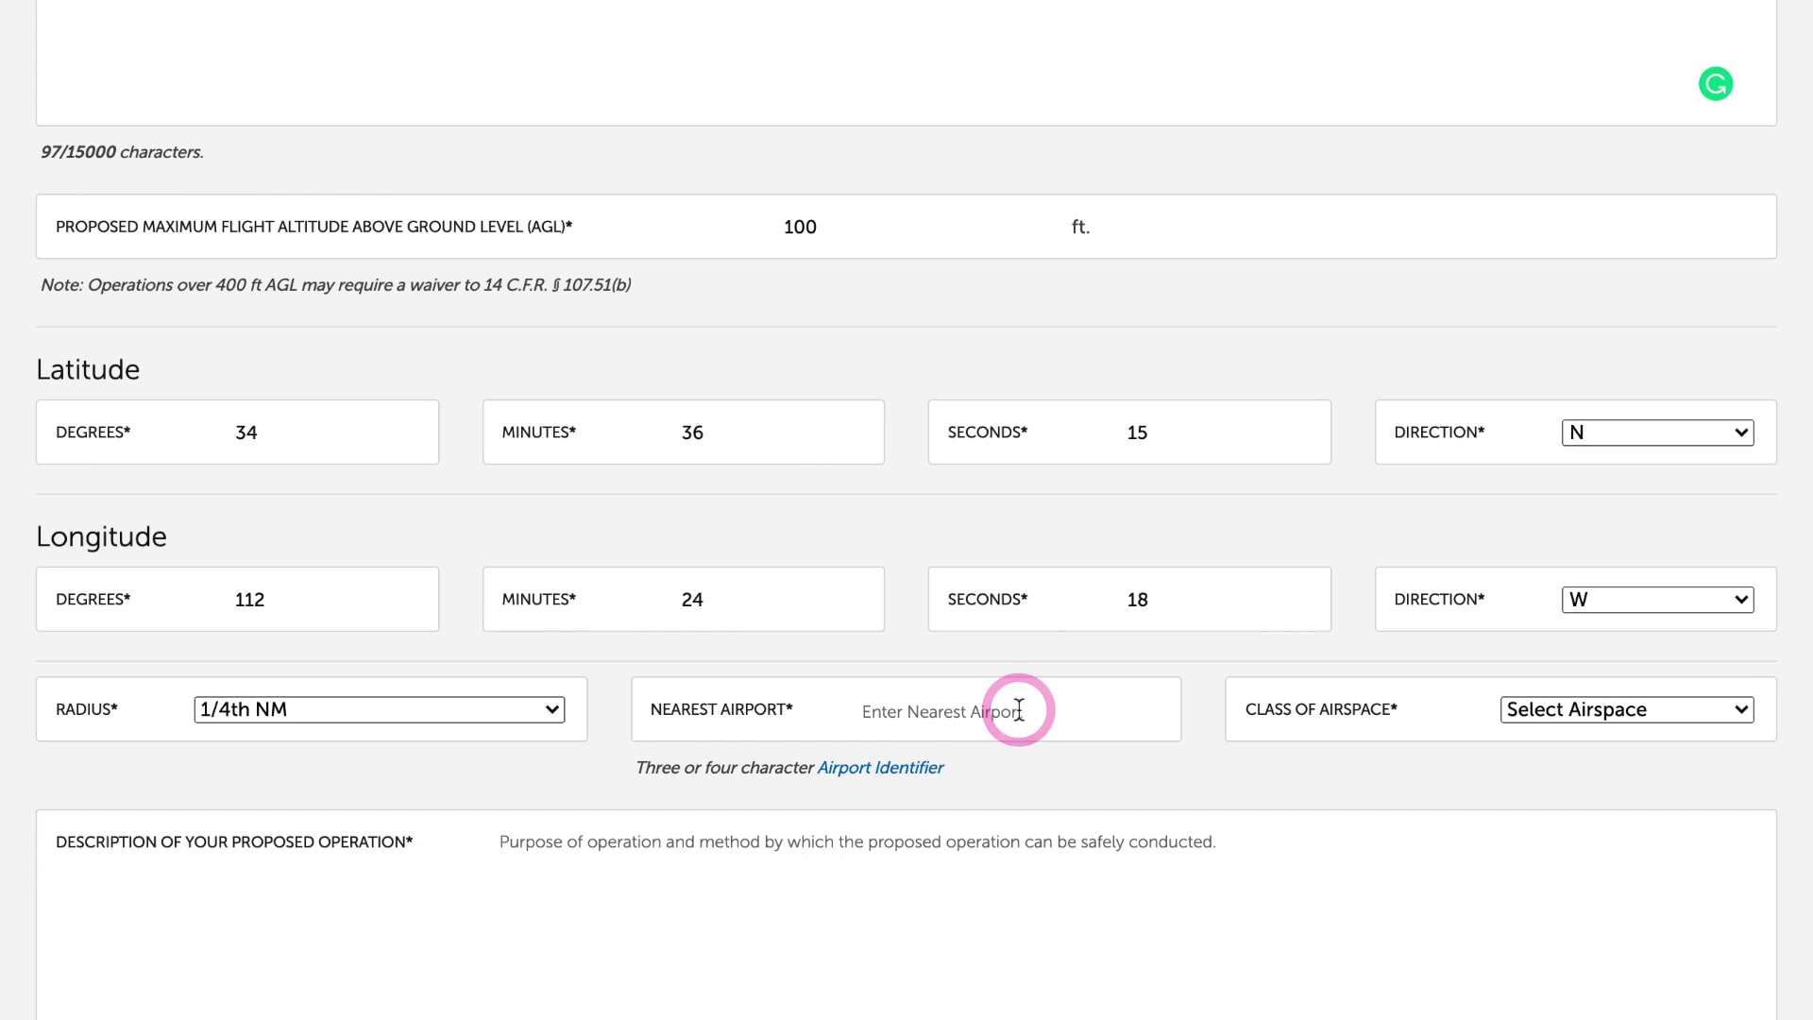
Enter KPRC as nearest airport, dismiss the LAANC notice, and choose class D airspace
{"action": "type", "text": "KPRC"}
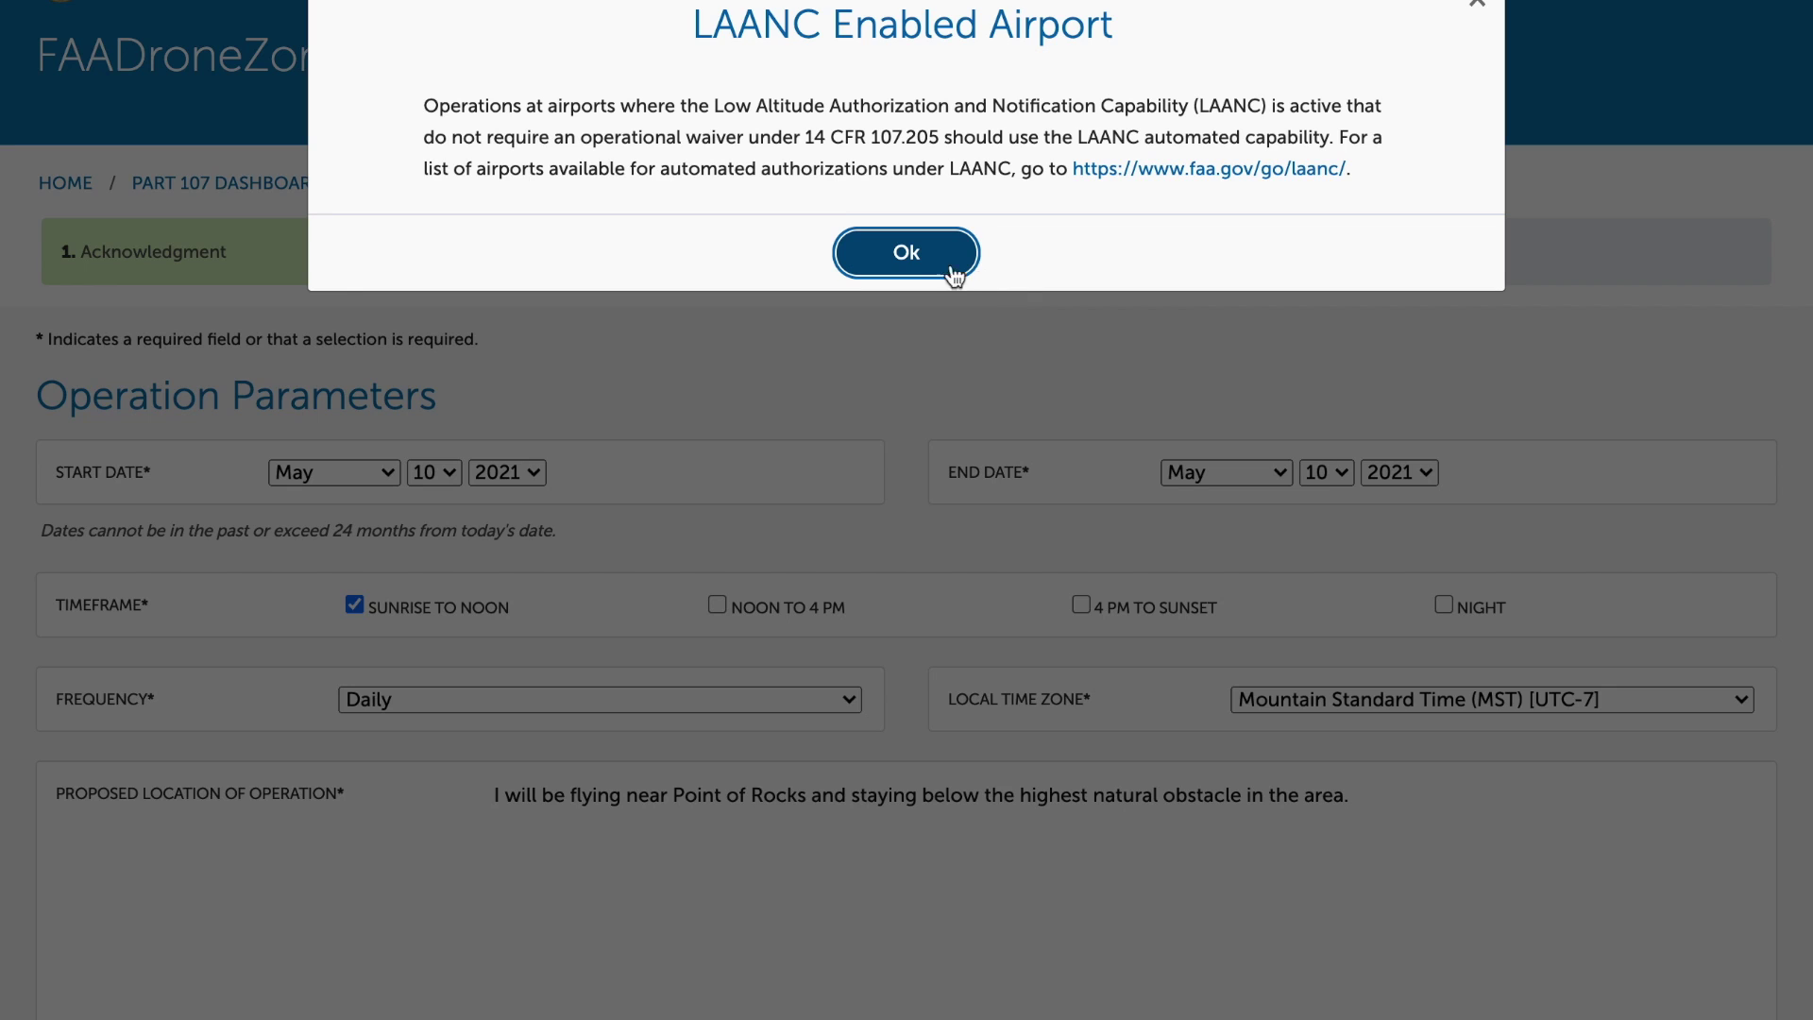
{"action": "left_click", "coordinate": [904, 267]}
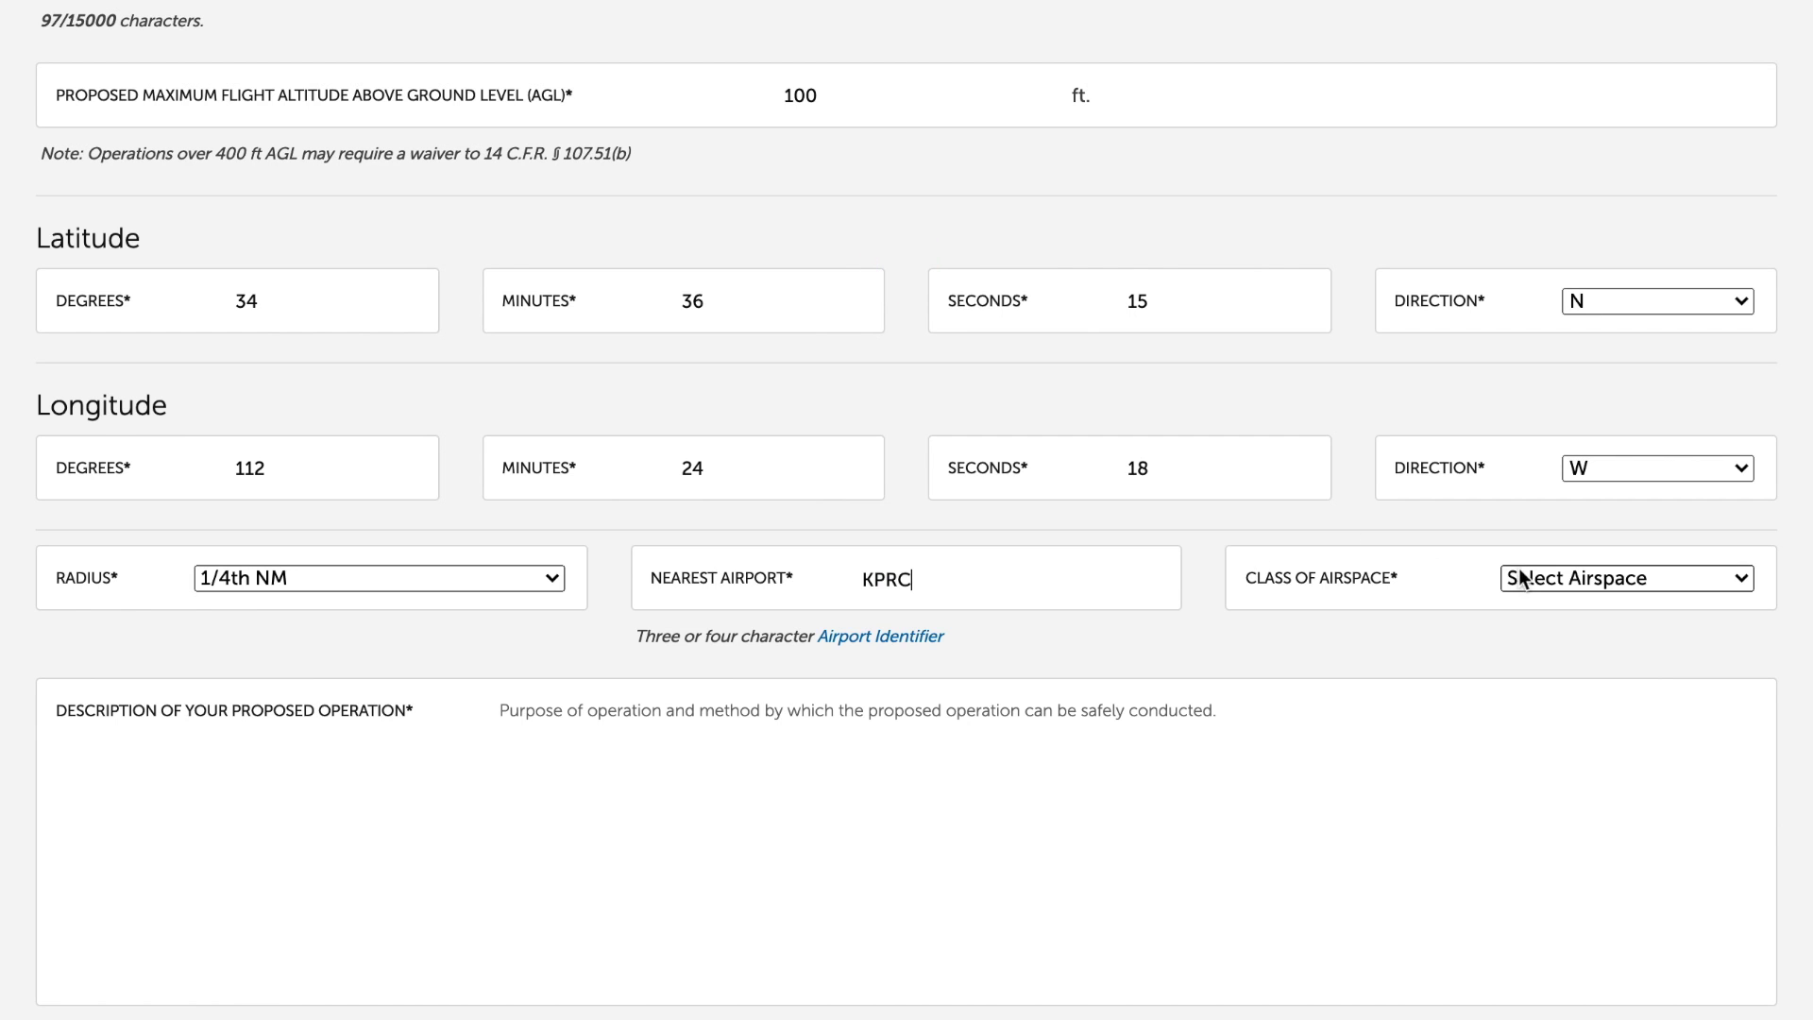
{"action": "left_click", "coordinate": [1622, 585]}
{"action": "left_click", "coordinate": [1608, 678]}
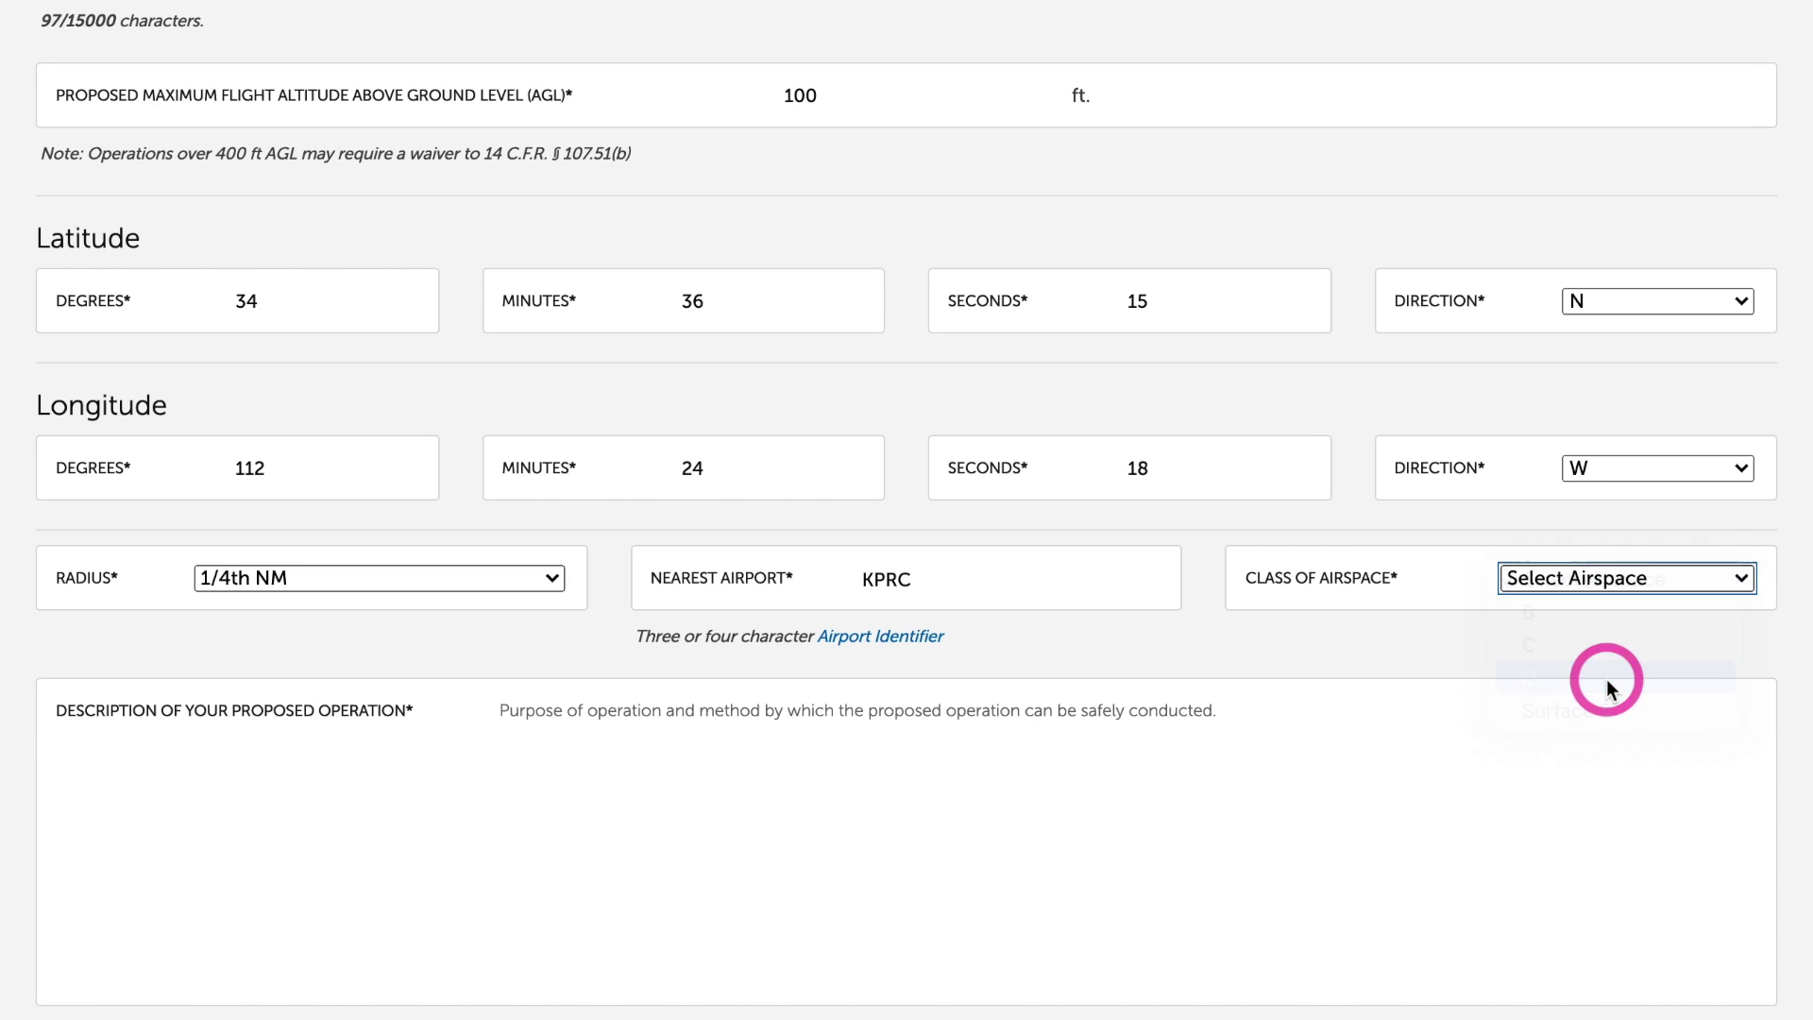
{"action": "left_click", "coordinate": [604, 749]}
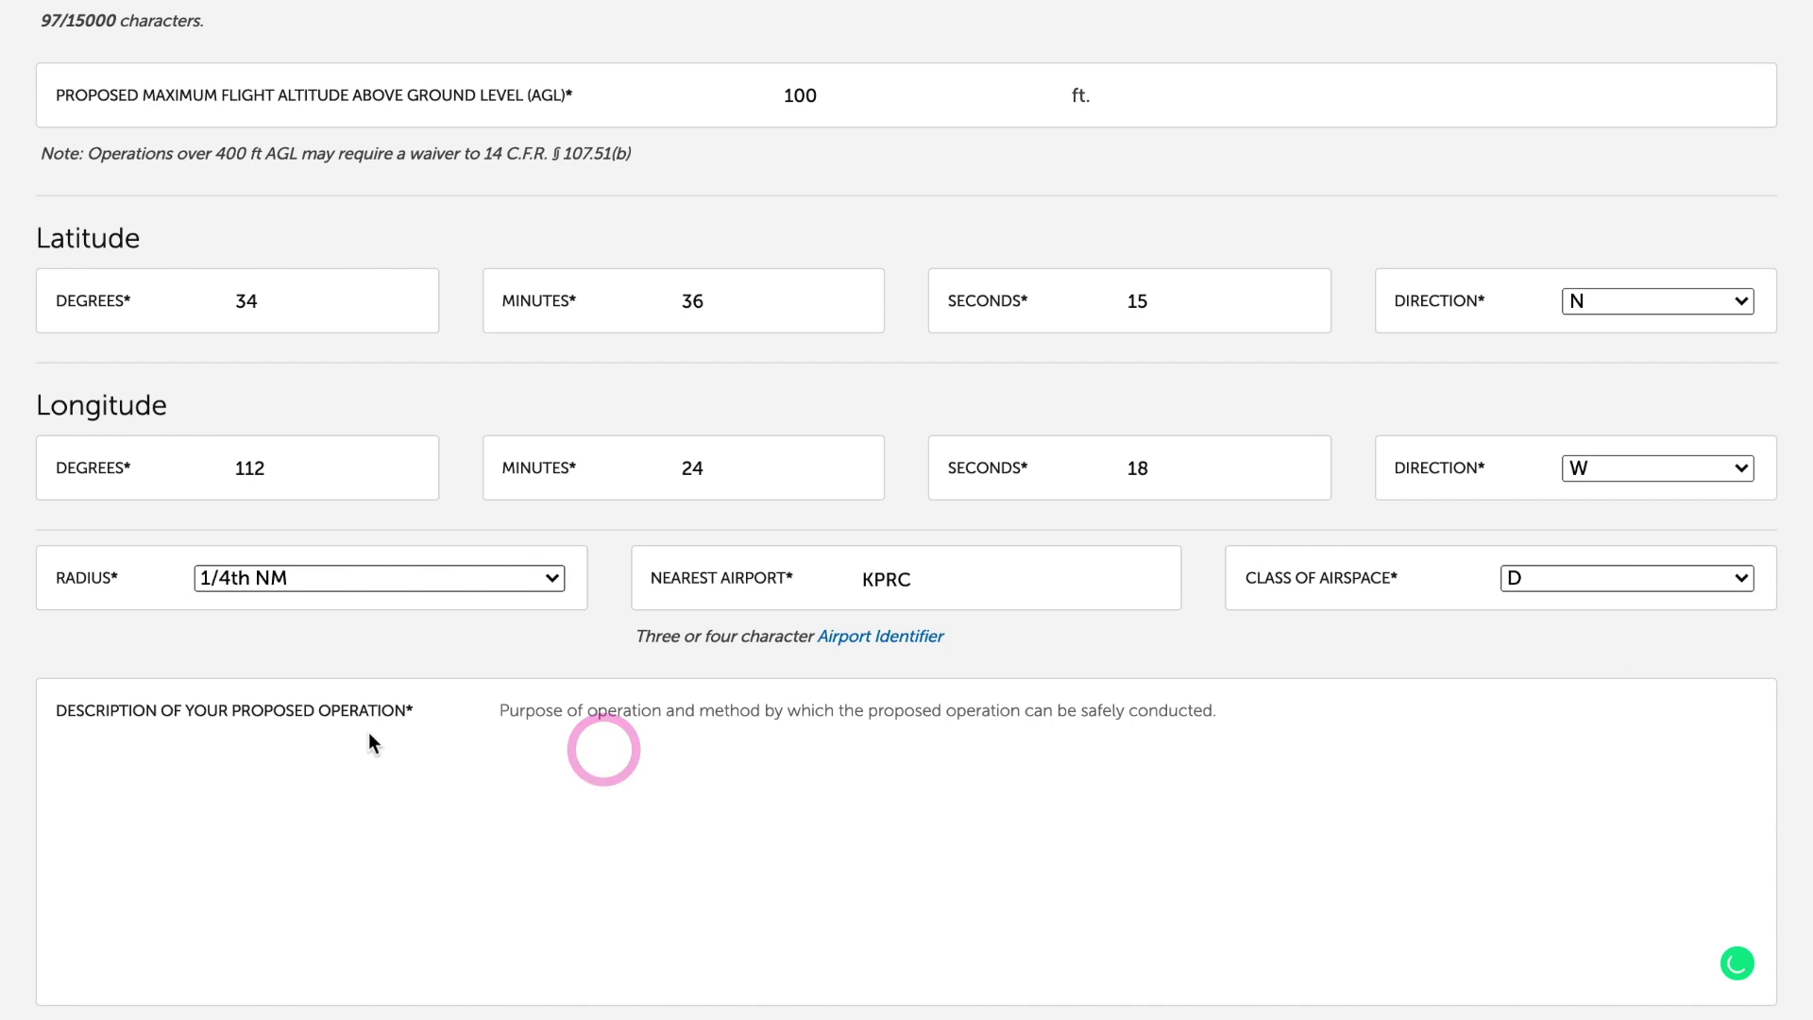
{"action": "scroll", "coordinate": [370, 740], "scroll_direction": "down", "scroll_amount": 1}
Paste the operation description and add lines 'Listening to the radio' and 'RTH at 50 feet.'
{"action": "type", "text": "I'm going to be flying and getting footage of Point of Rocks. I will remain below the highest mountain in the area. I am aware of the airport nearby and I'm familiar with the traffic pattern."}
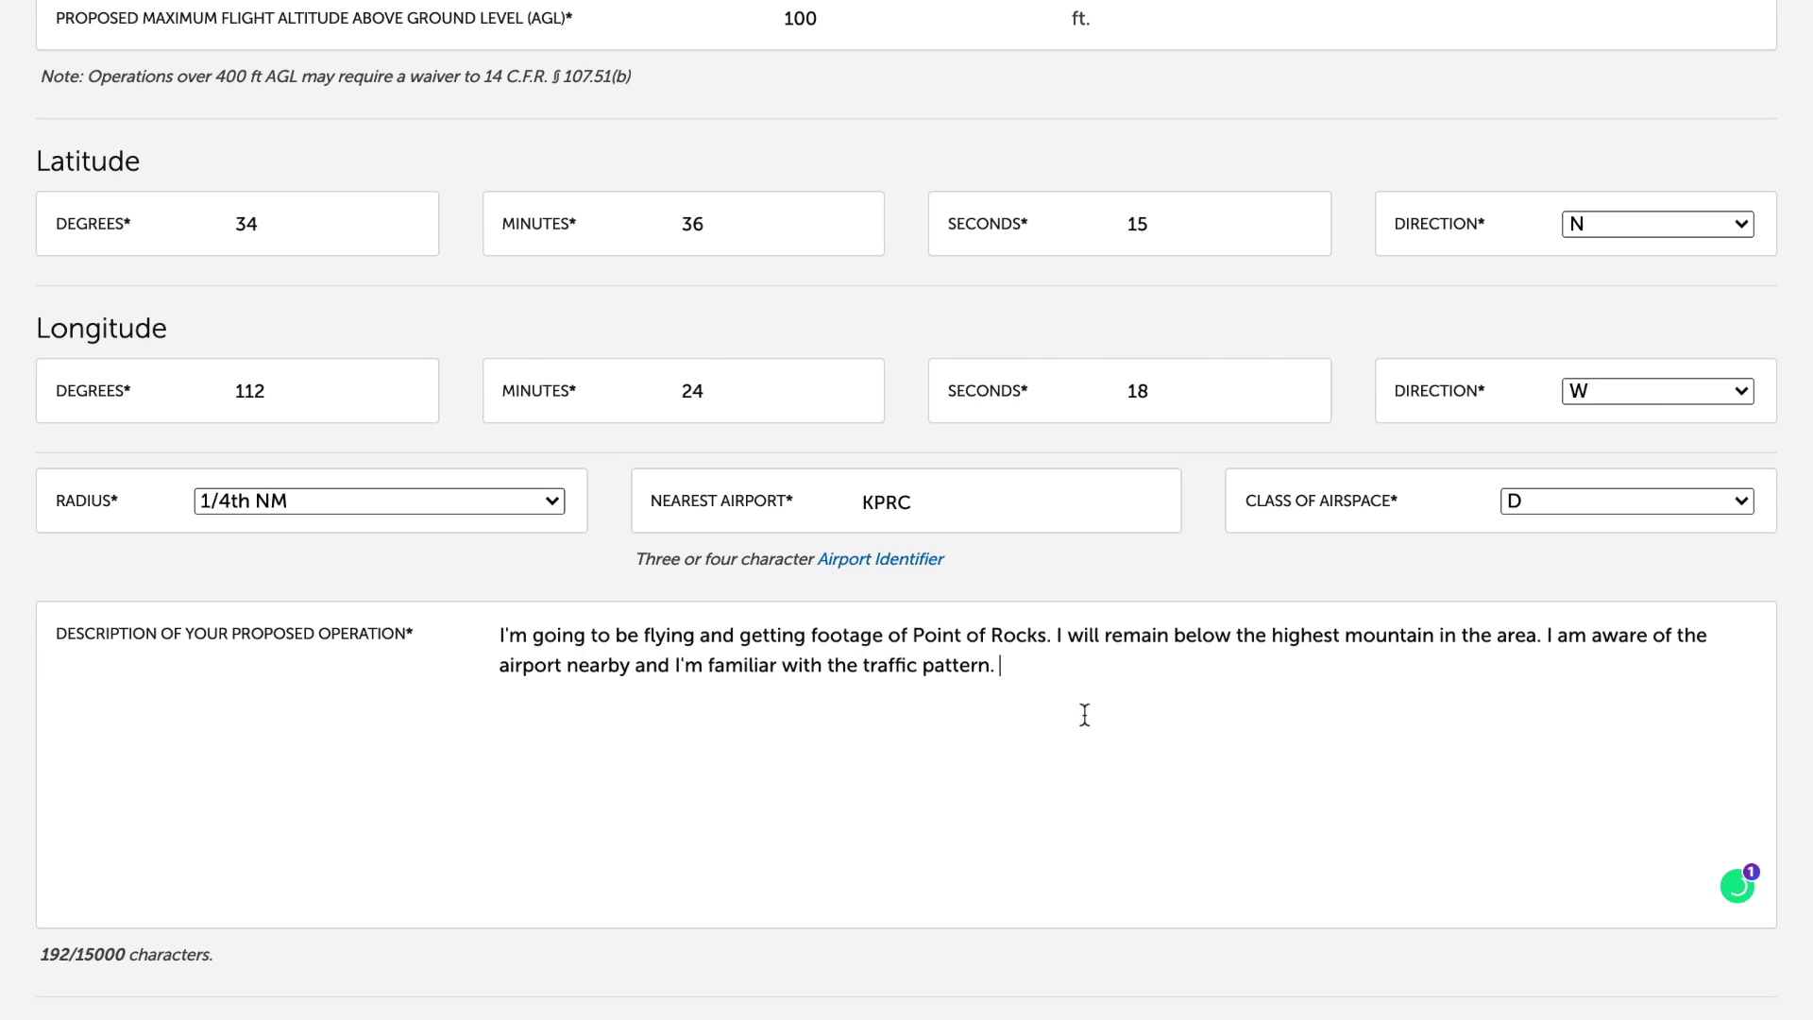
{"action": "type", "text": "Listening to the radio"}
{"action": "key", "text": "Return"}
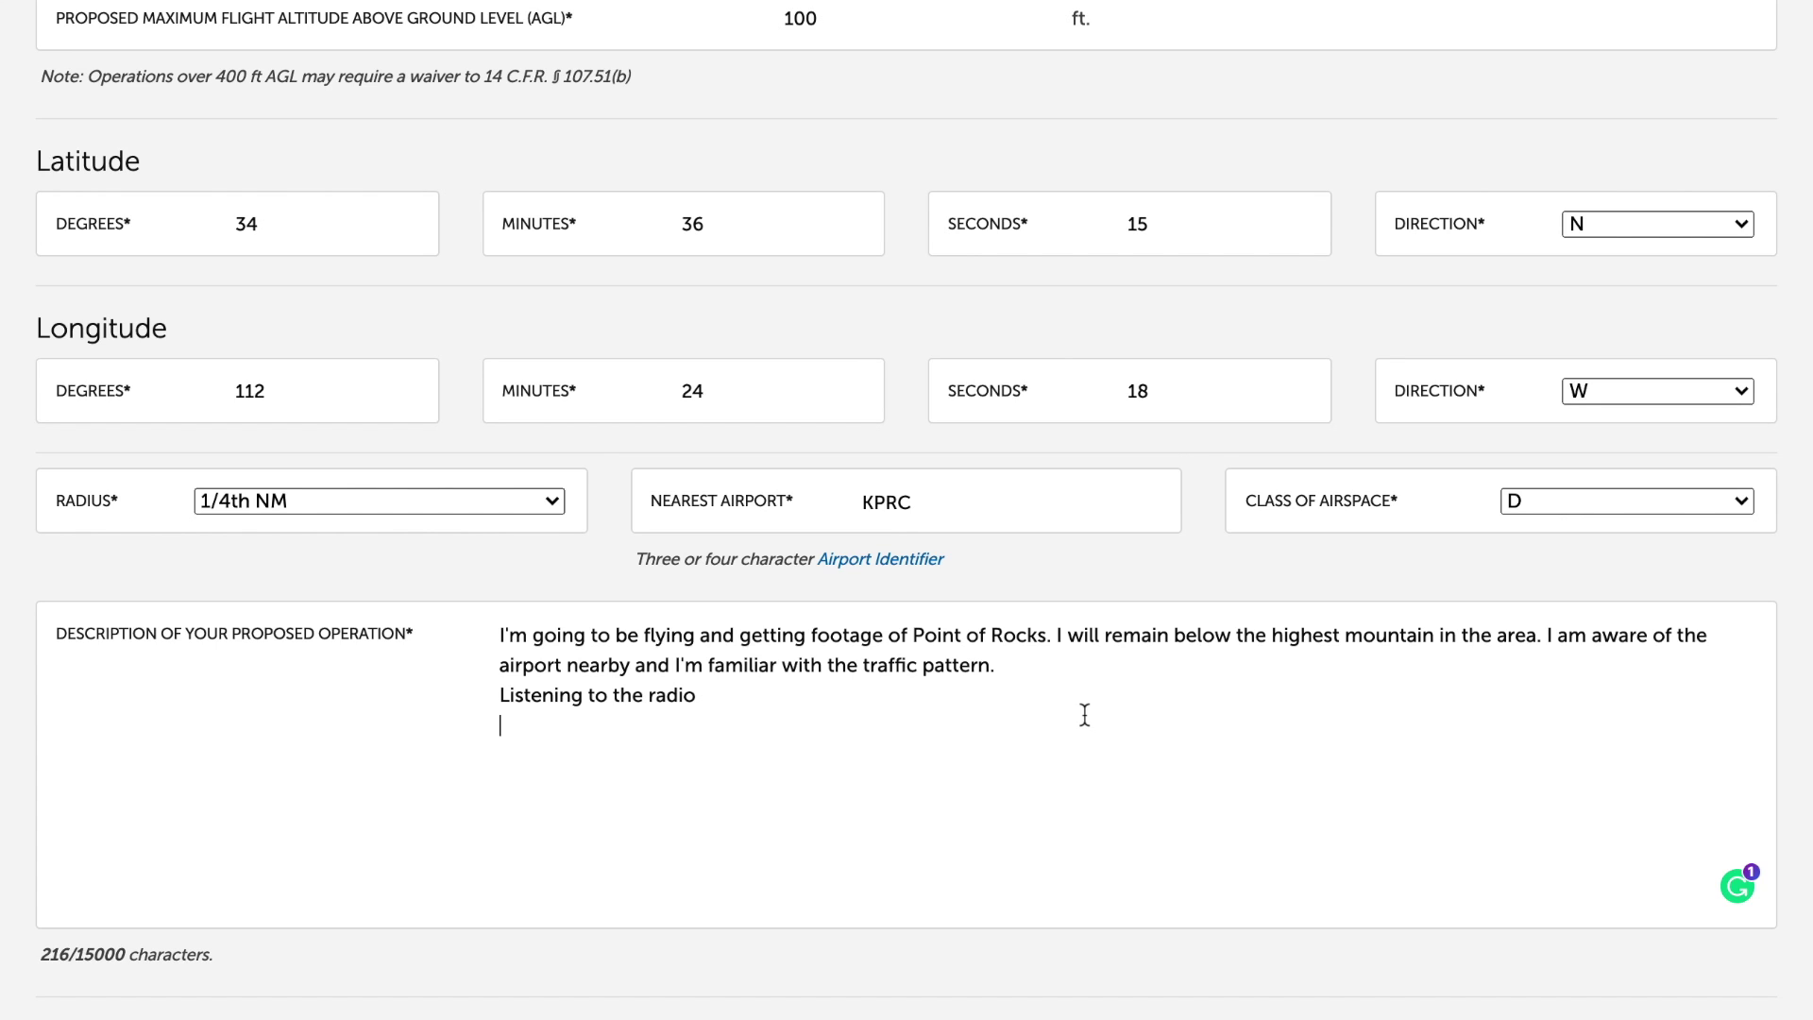
{"action": "type", "text": "Y"}
{"action": "key", "text": "BackSpace"}
{"action": "type", "text": "RTH at 50 feet."}
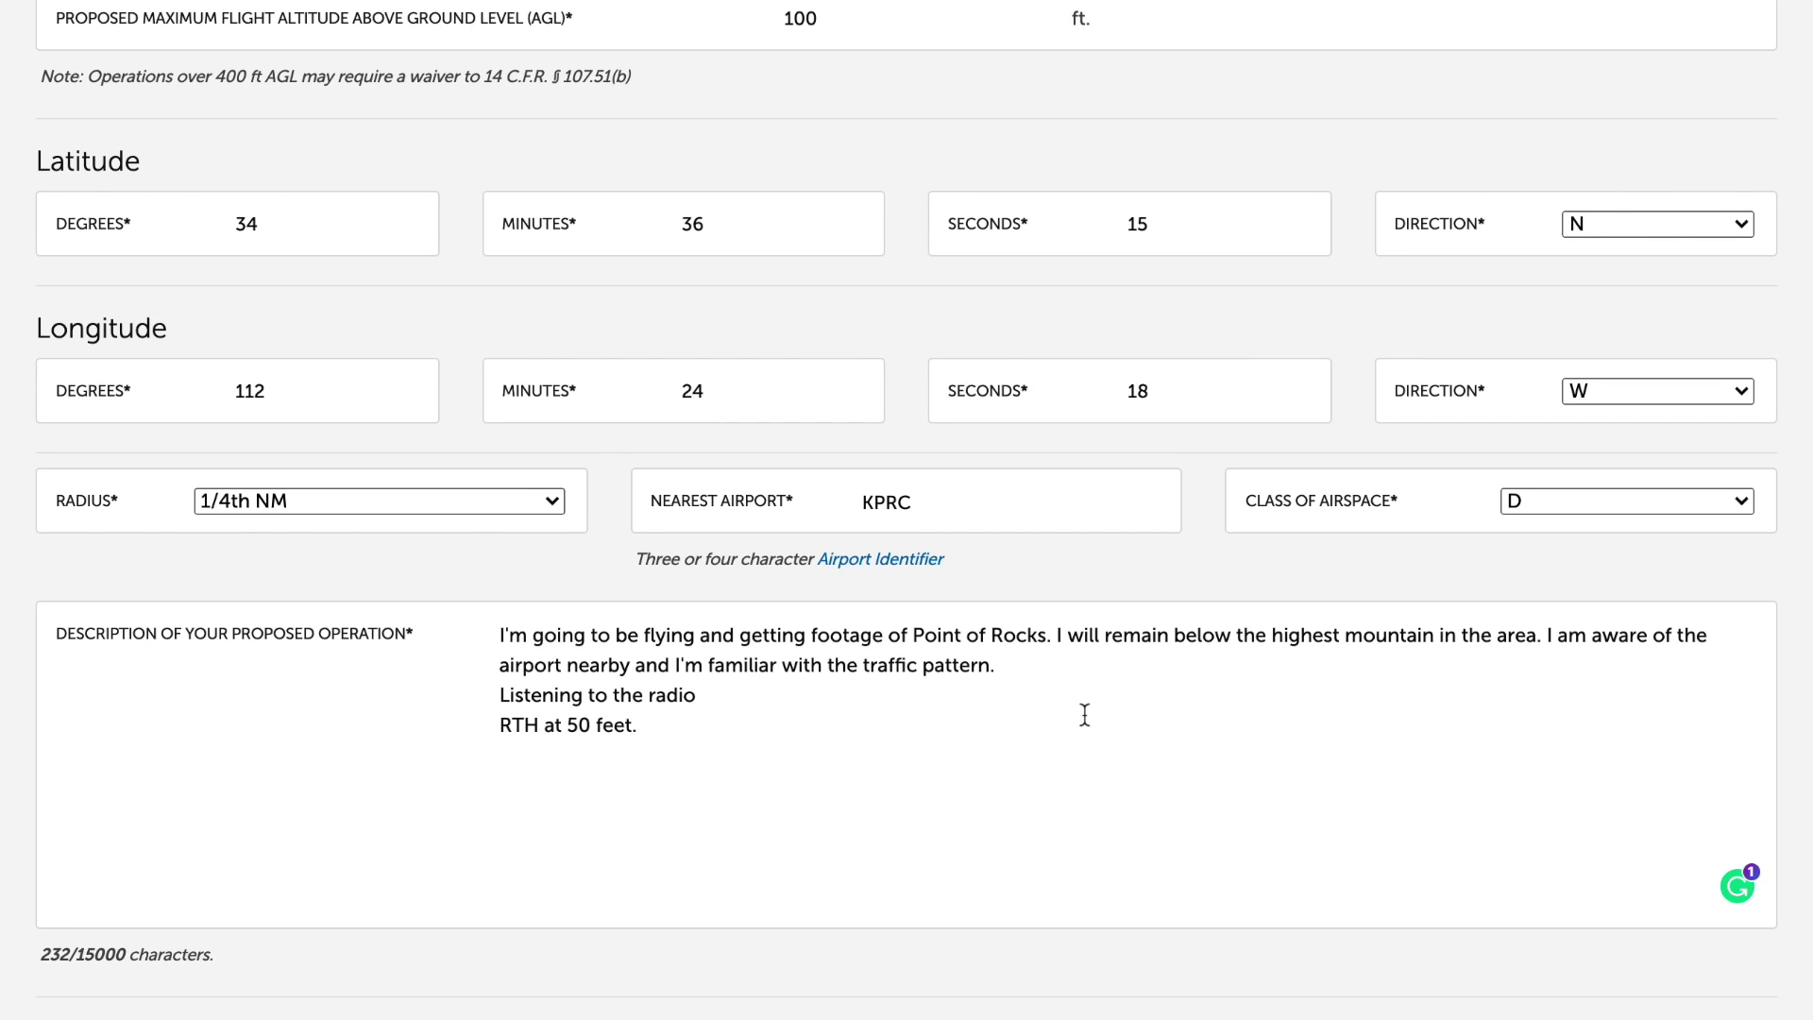
Answer NO to Relevant Existing Waivers
{"action": "scroll", "coordinate": [873, 733], "scroll_direction": "down", "scroll_amount": 2}
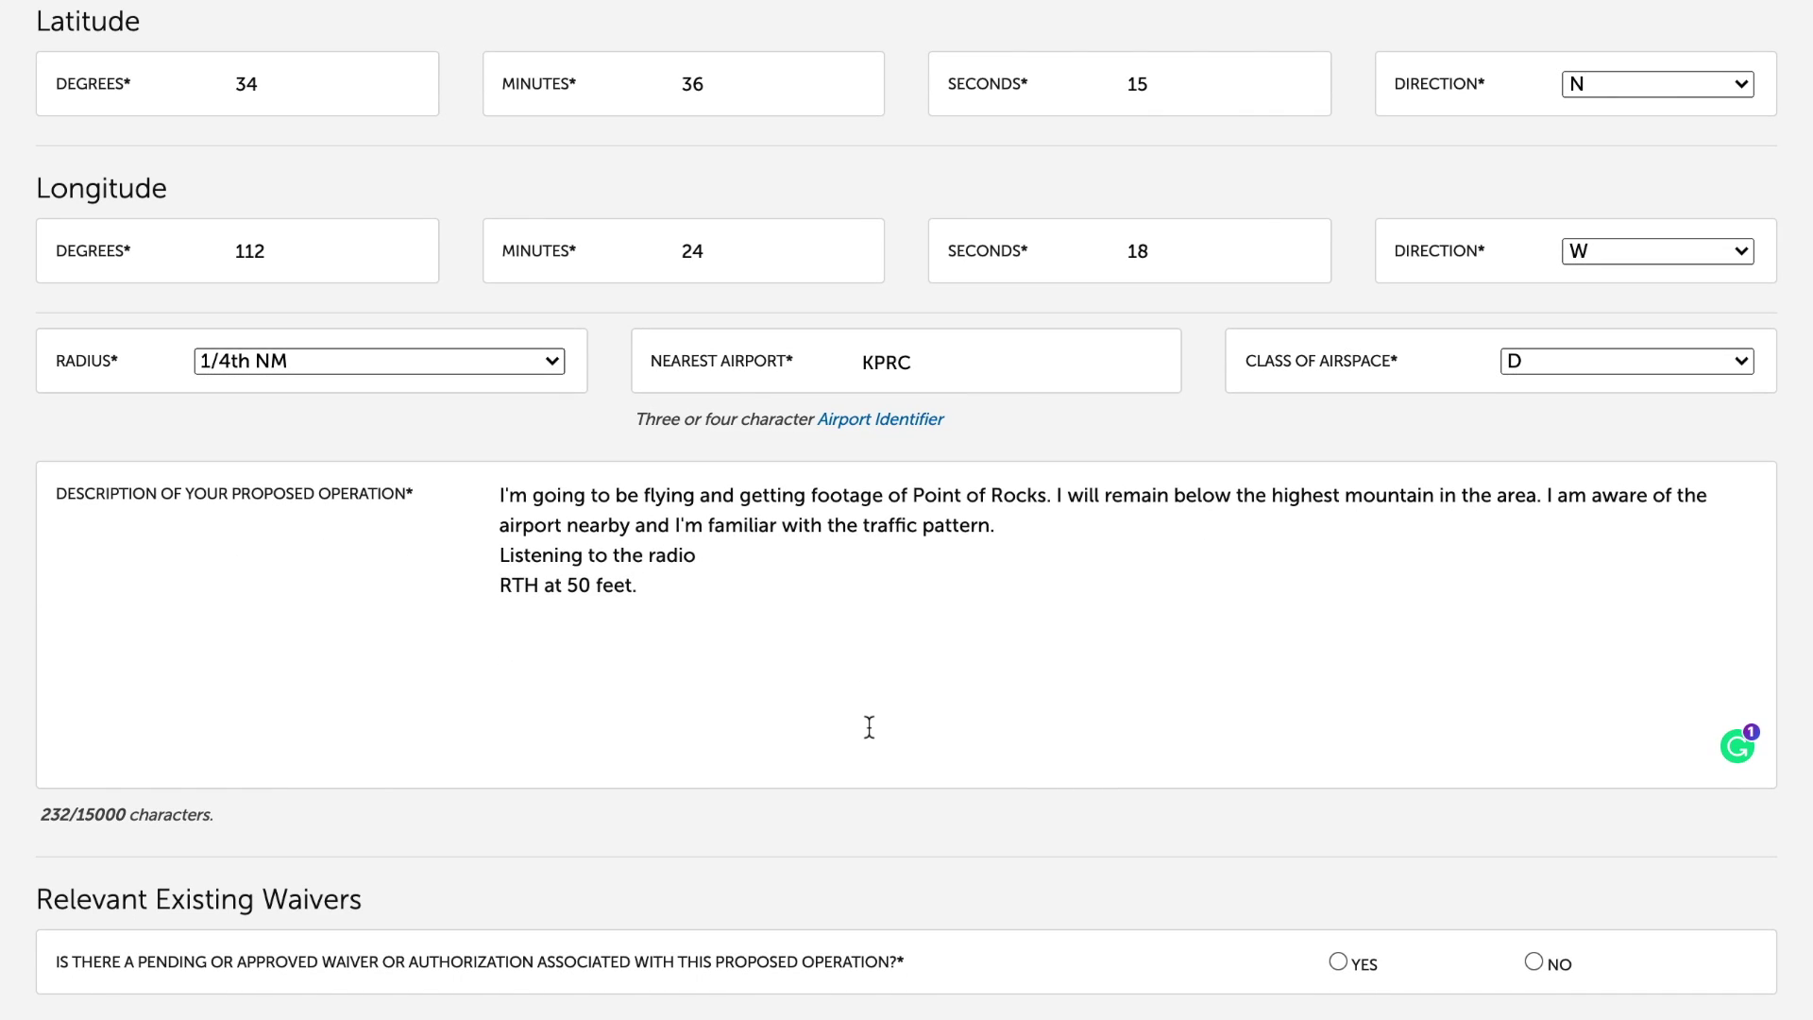
{"action": "scroll", "coordinate": [953, 662], "scroll_direction": "down", "scroll_amount": 2}
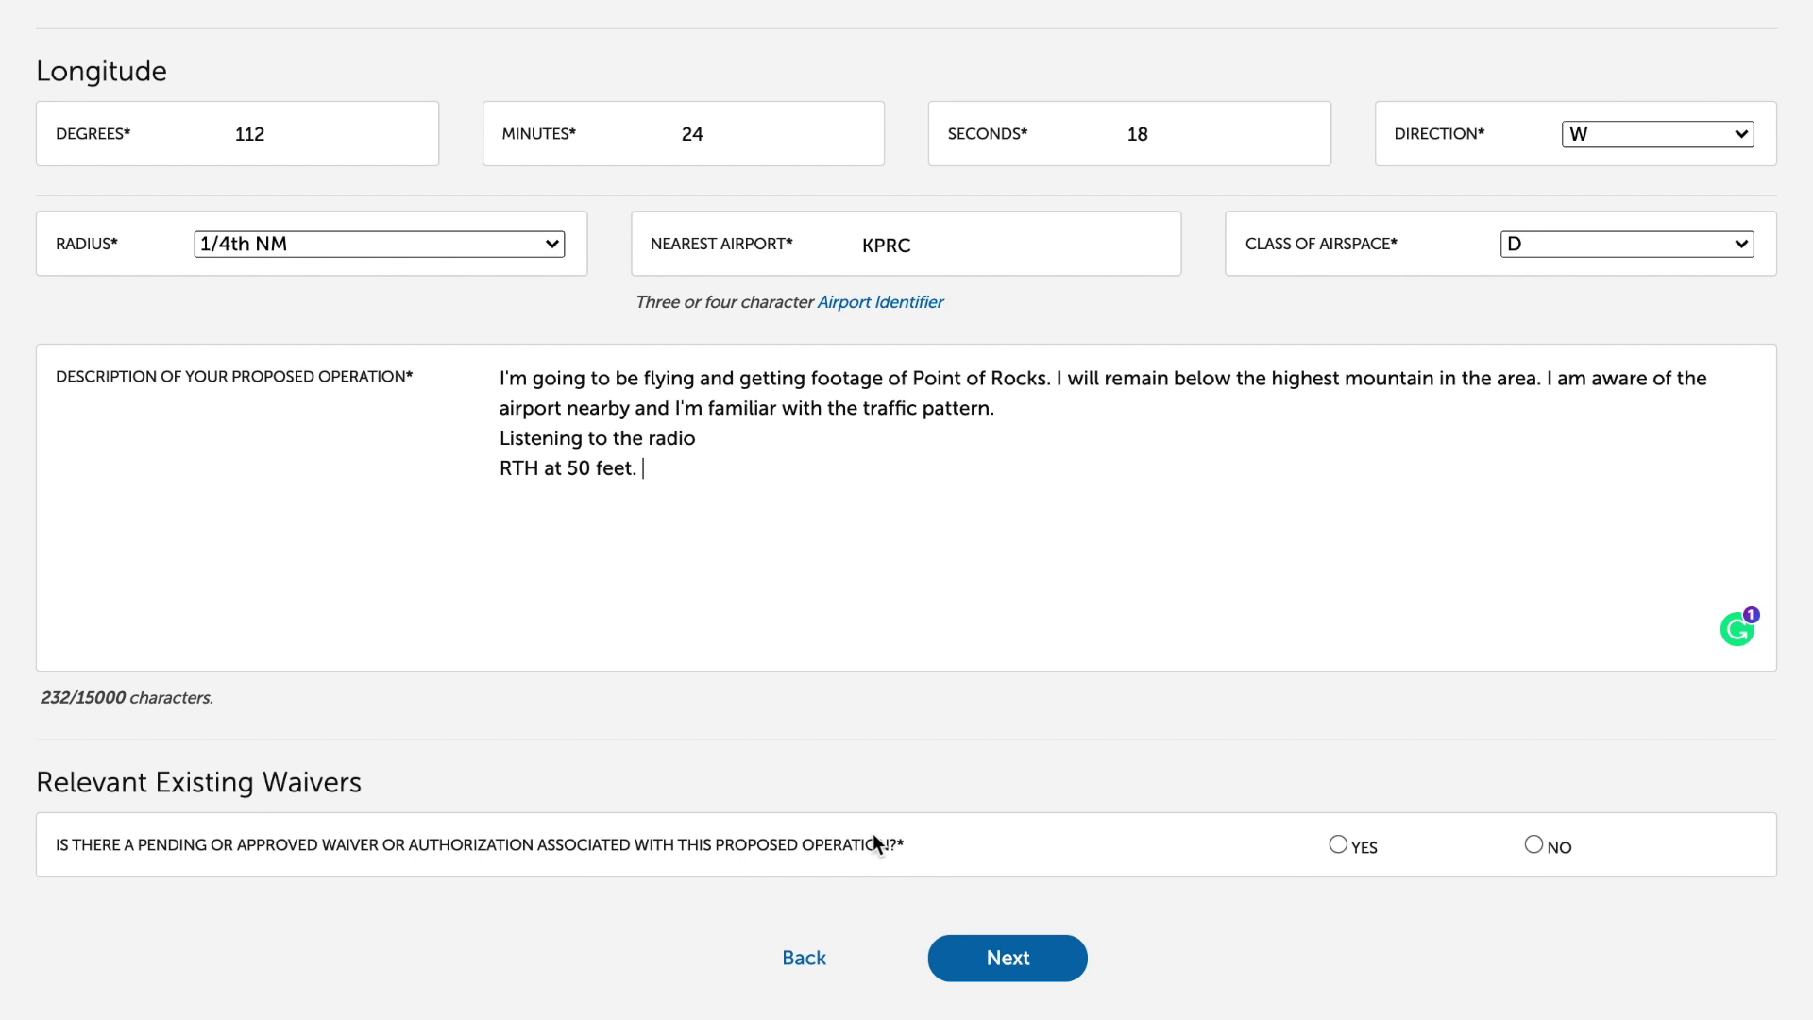
{"action": "left_click", "coordinate": [1535, 846]}
Review the request summary: May 10, 2021, 100 ft maximum, 1/4 NM near KPRC, class D
{"action": "left_click", "coordinate": [1019, 965]}
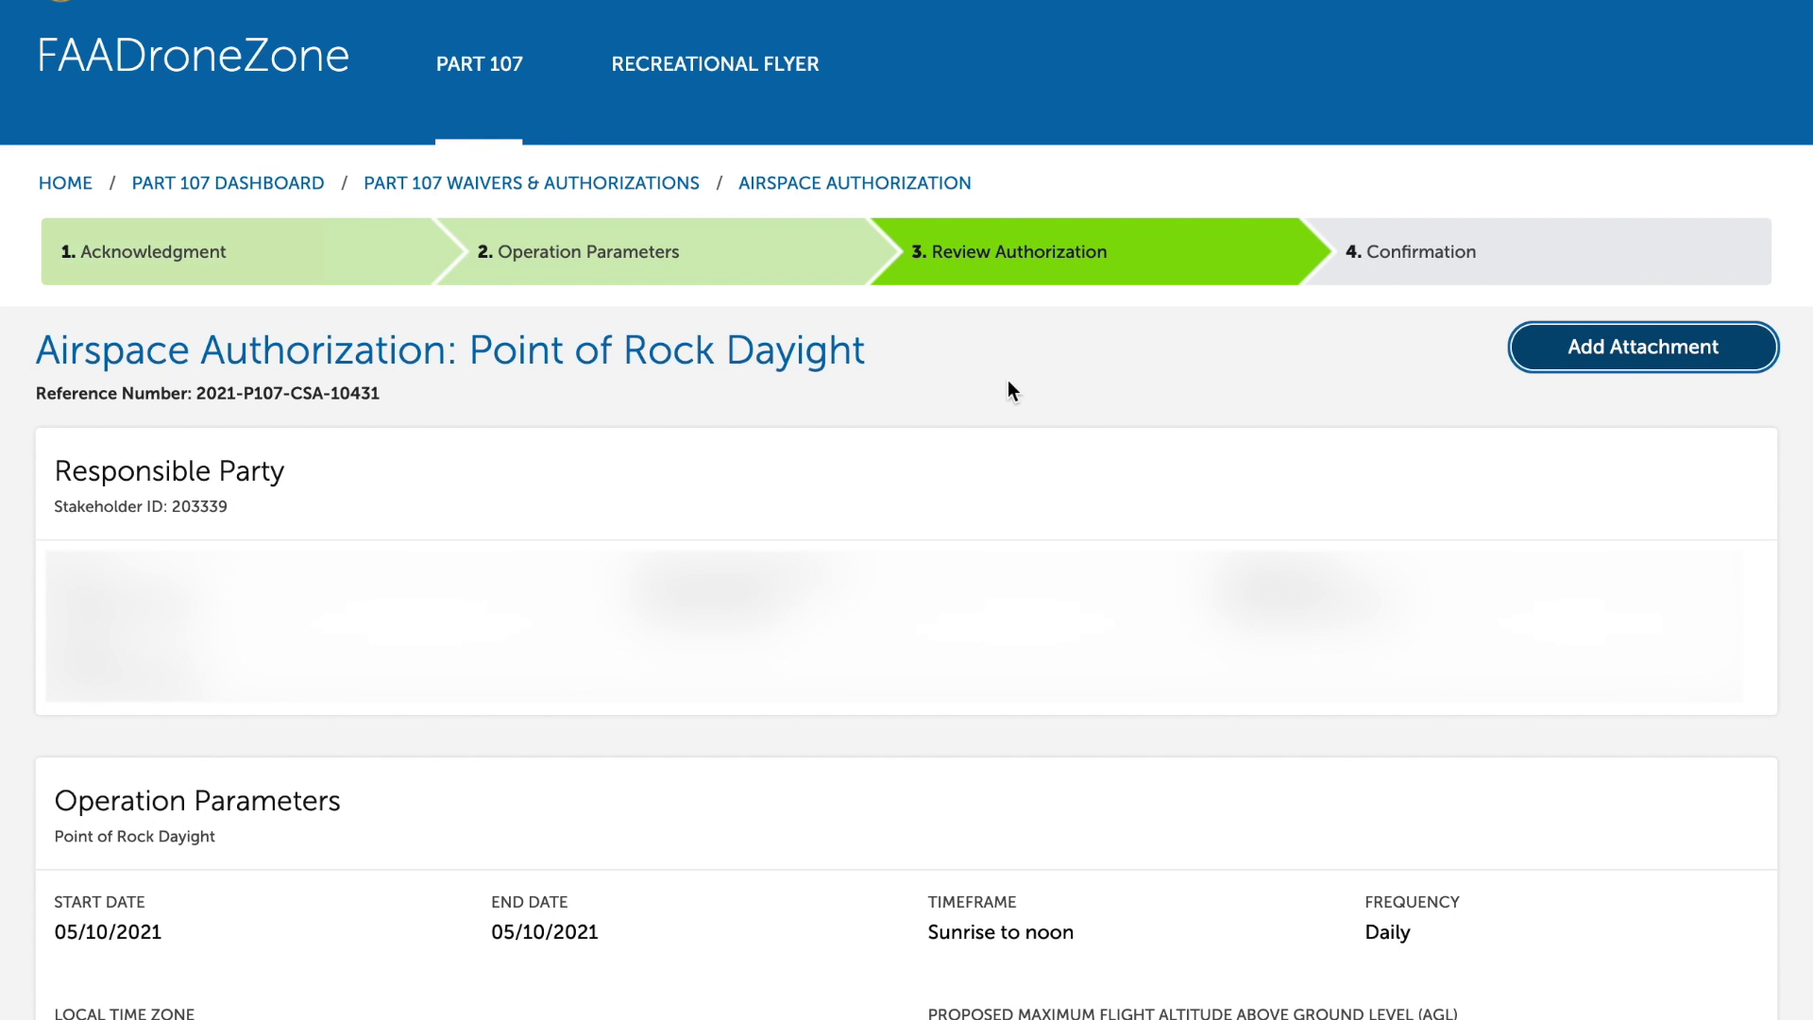
{"action": "scroll", "coordinate": [1006, 380], "scroll_direction": "down", "scroll_amount": 7}
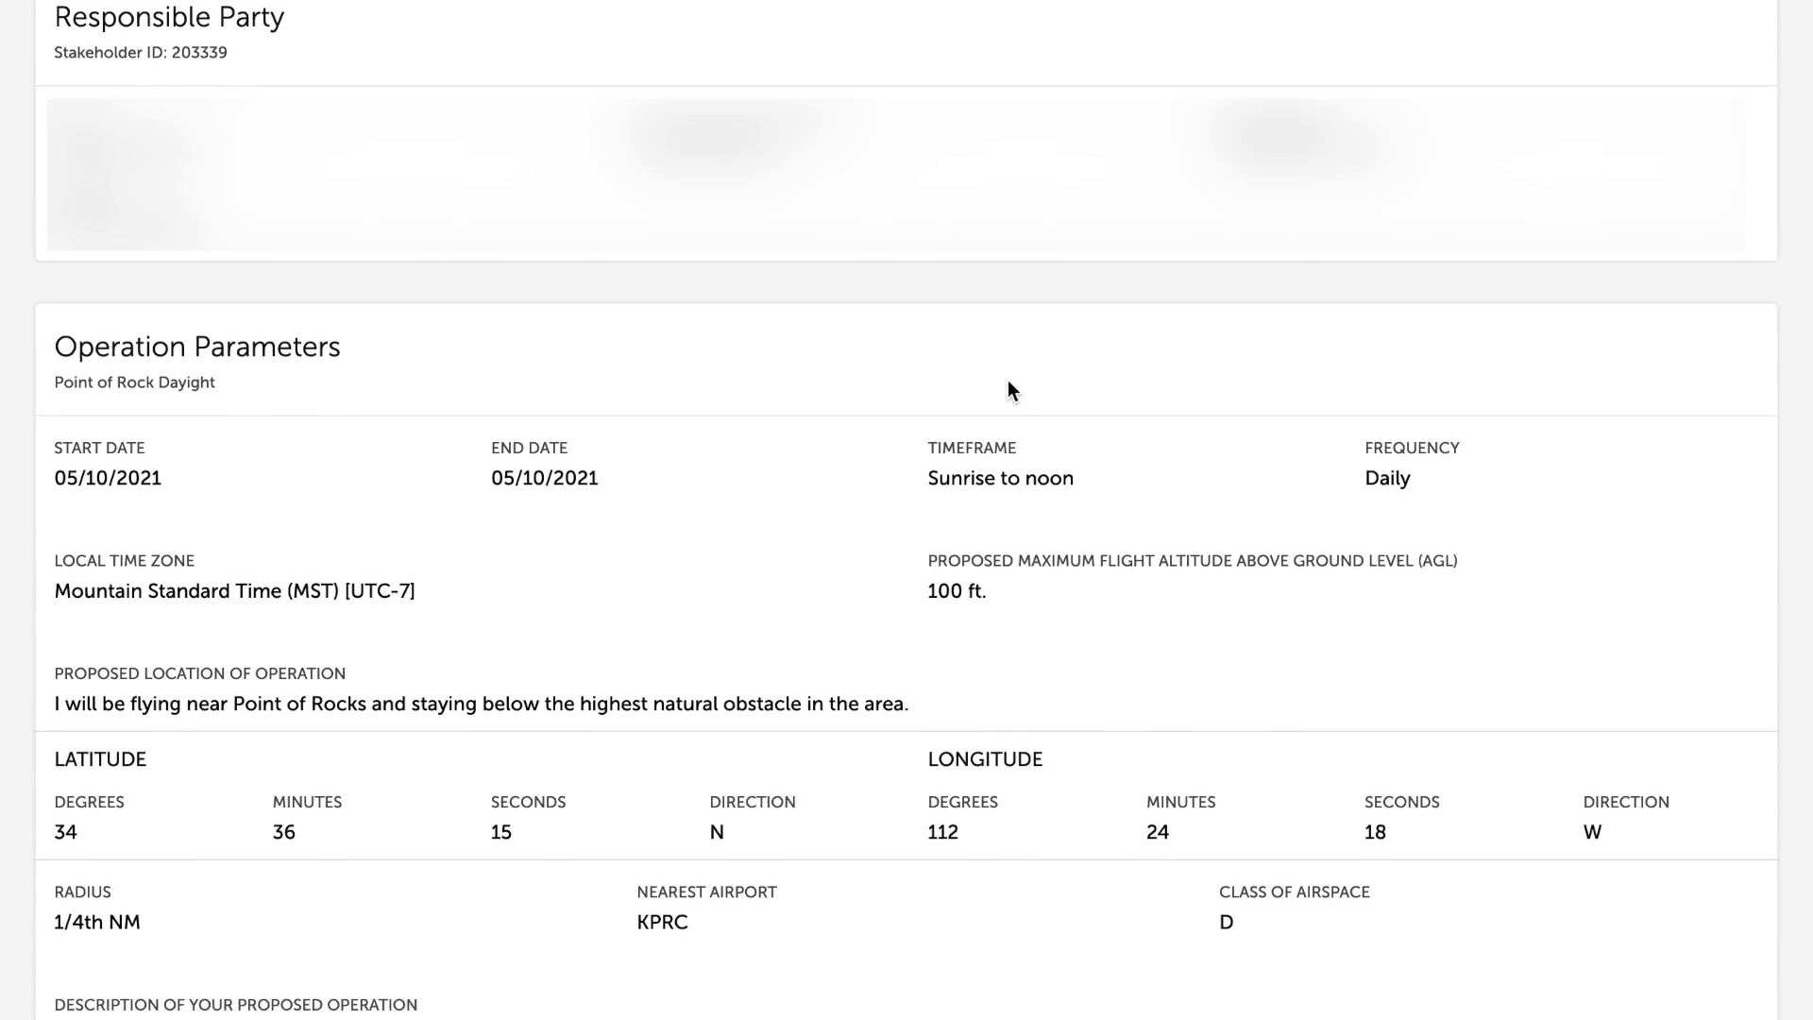
{"action": "scroll", "coordinate": [1007, 391], "scroll_direction": "down", "scroll_amount": 2}
{"action": "scroll", "coordinate": [1007, 391], "scroll_direction": "up", "scroll_amount": 10}
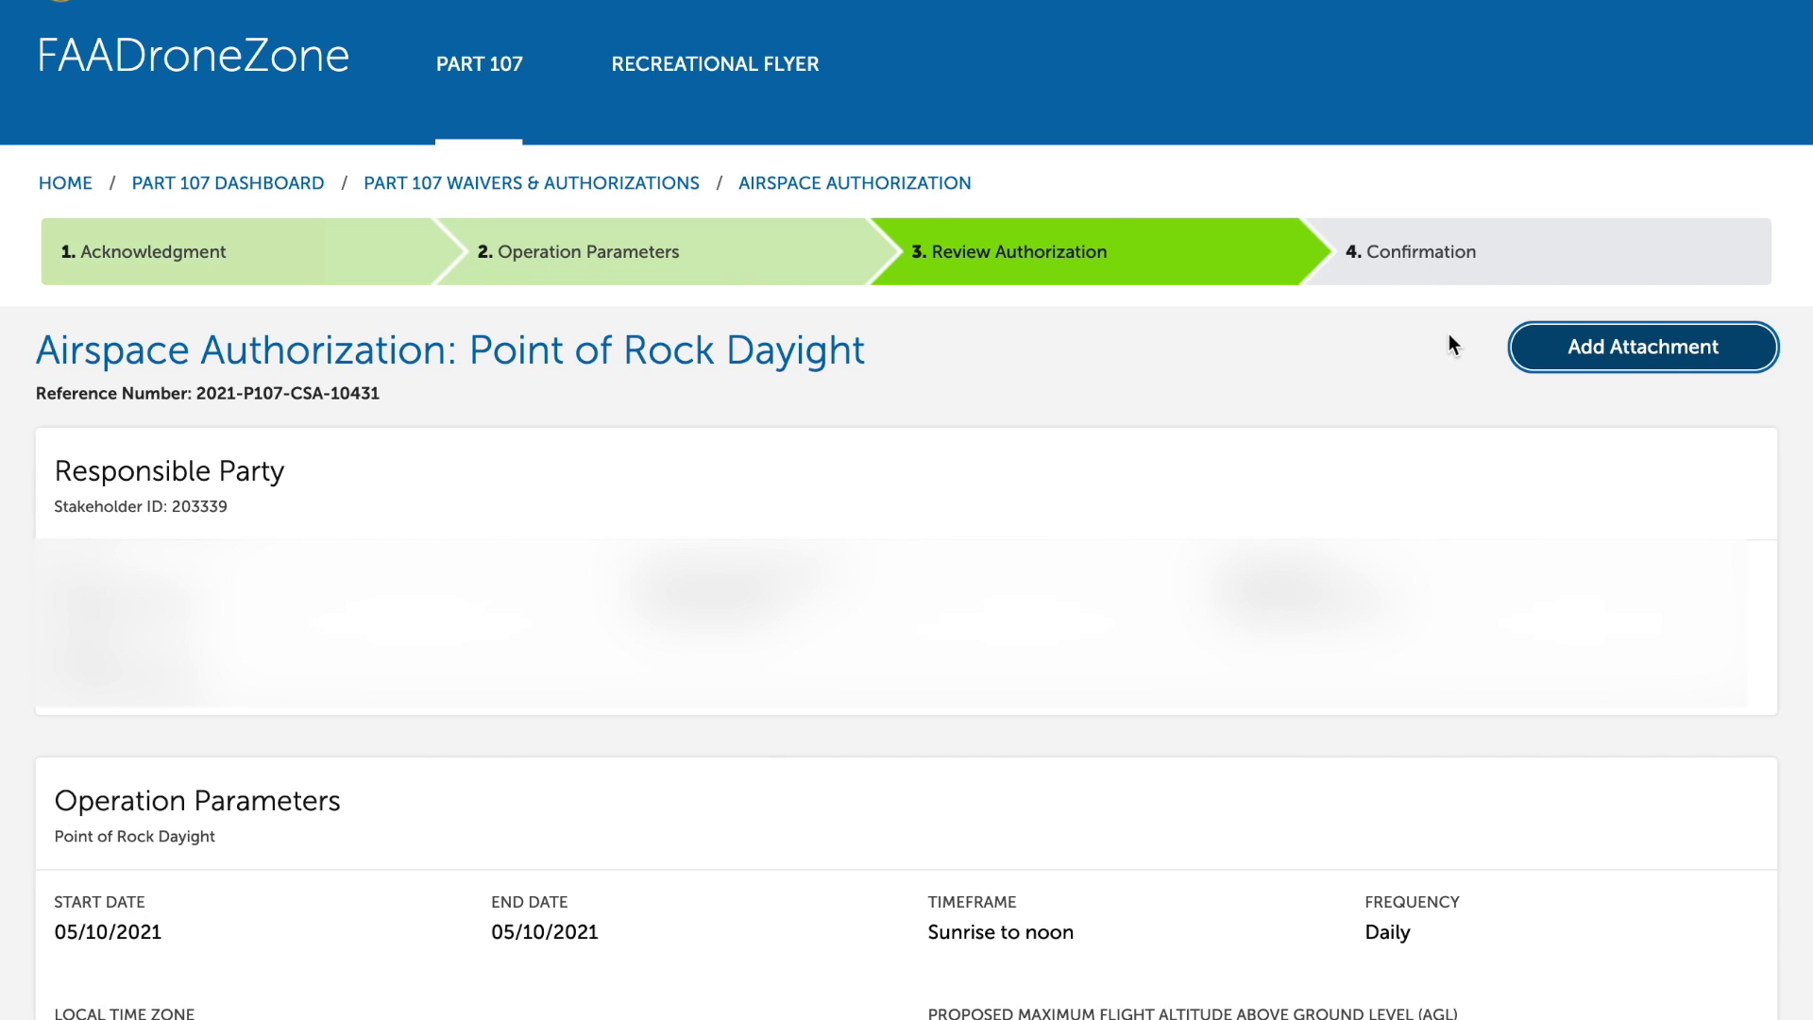
{"action": "scroll", "coordinate": [1449, 343], "scroll_direction": "down", "scroll_amount": 9}
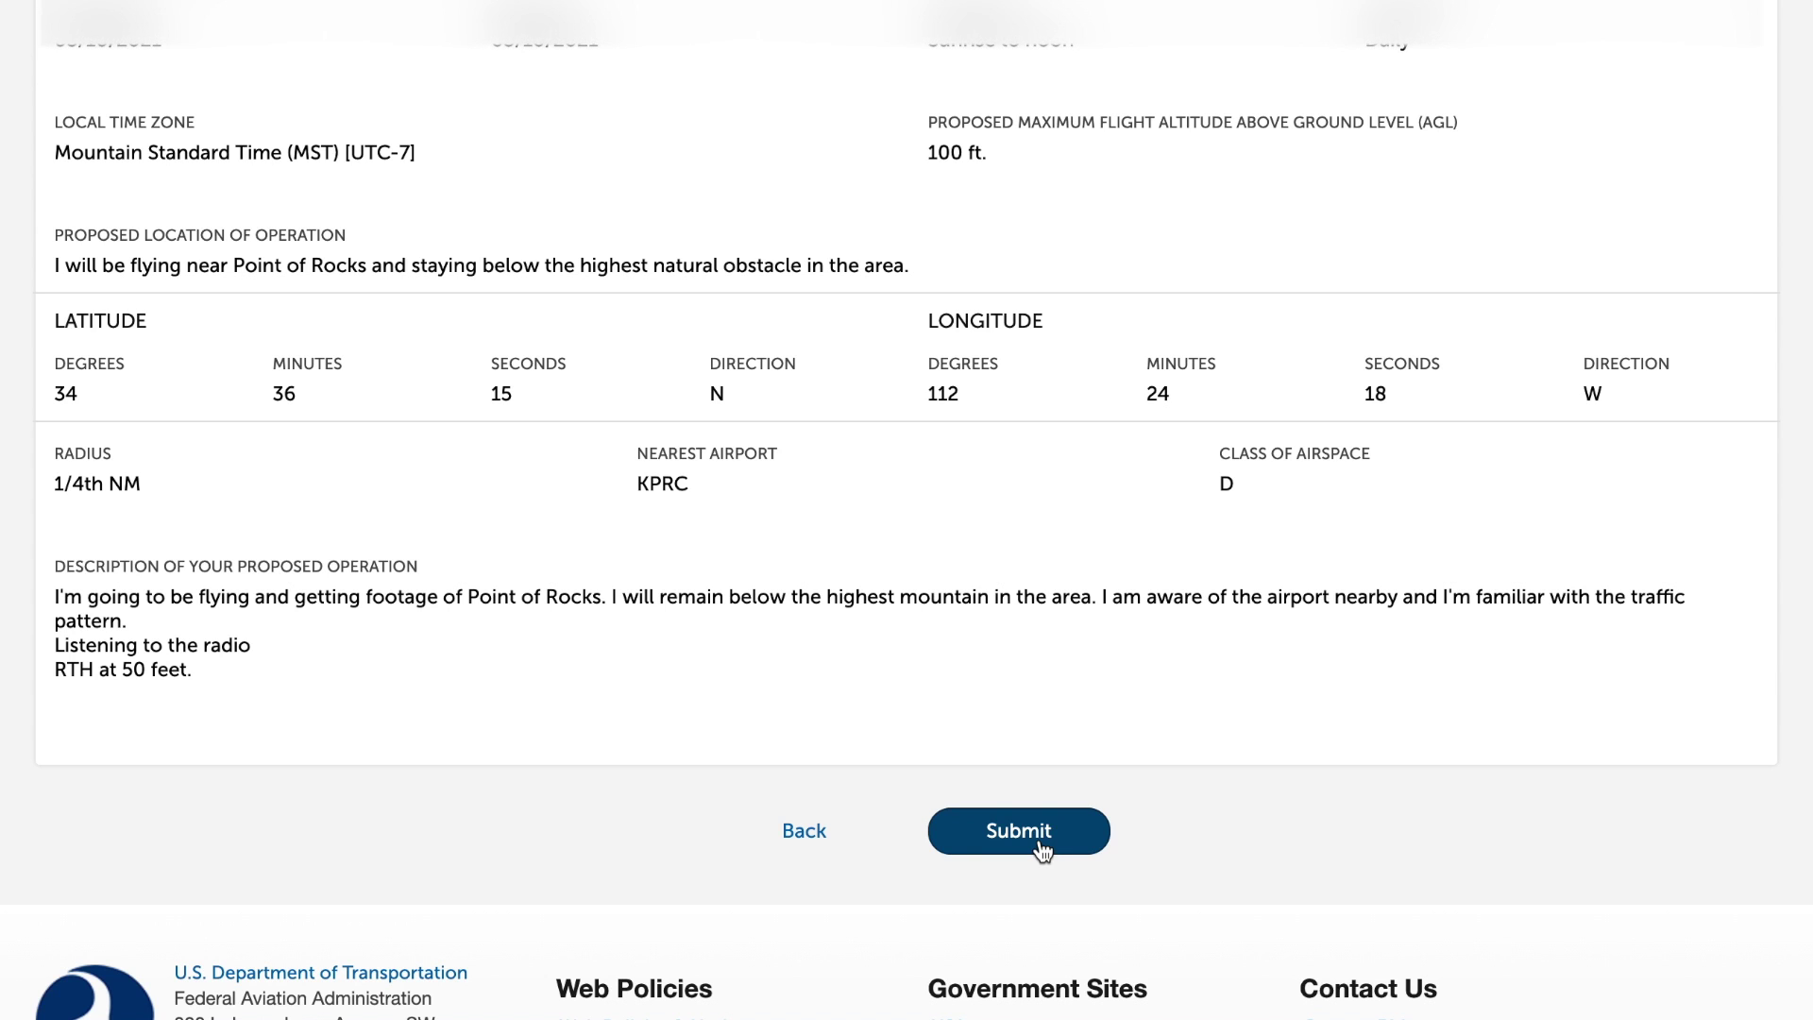
{"action": "left_click", "coordinate": [1072, 830]}
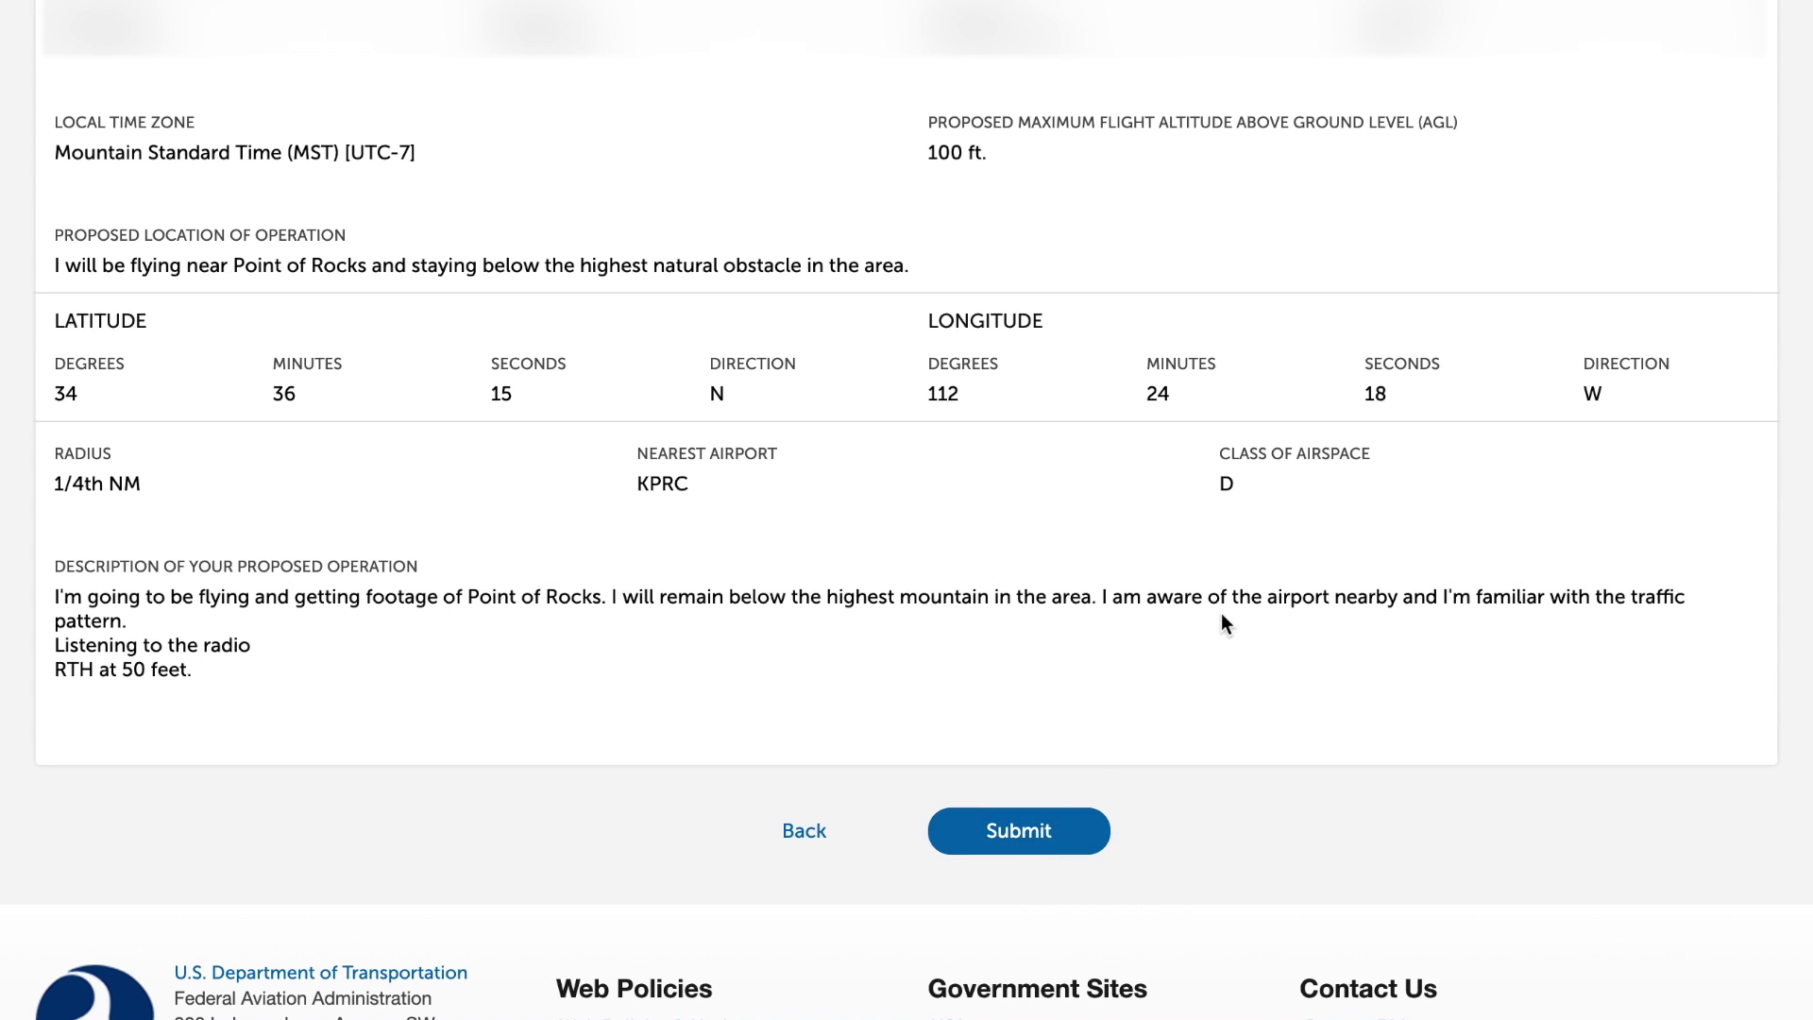